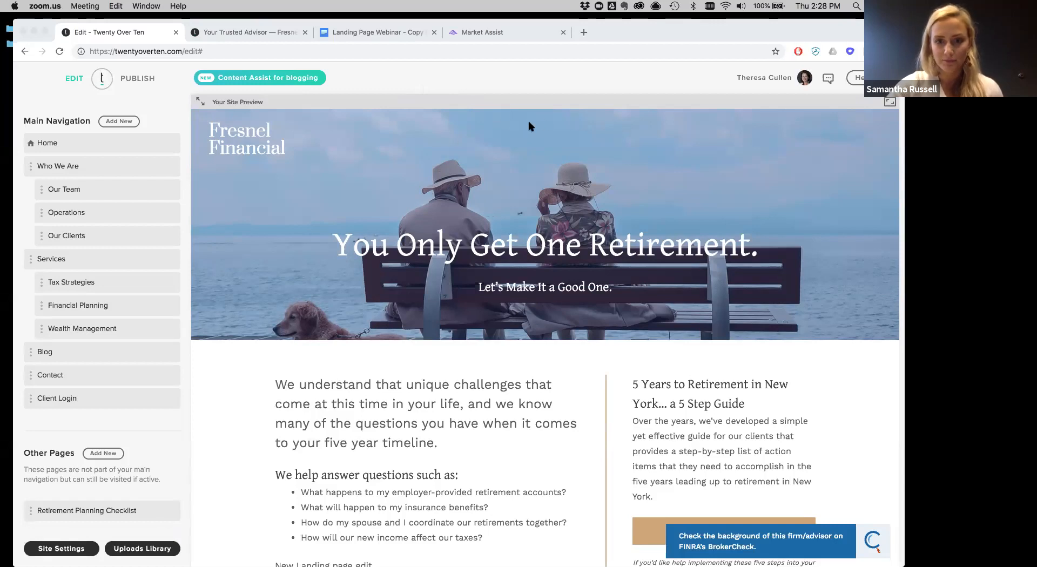
{"action": "left_click", "coordinate": [606, 24]}
{"action": "left_click_drag", "start_coordinate": [606, 32], "coordinate": [597, 30]}
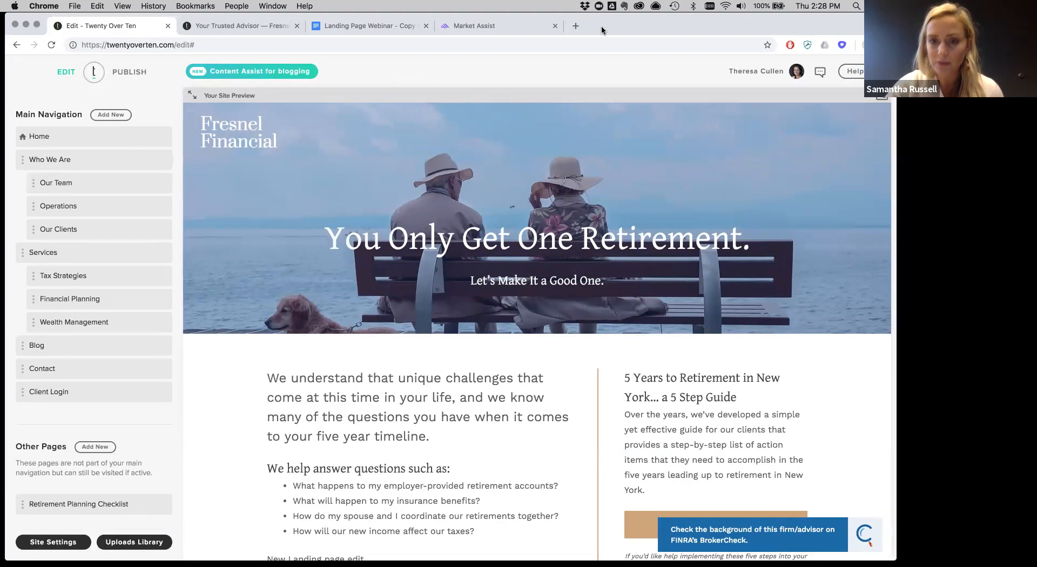
{"action": "left_click_drag", "start_coordinate": [820, 22], "coordinate": [823, 21]}
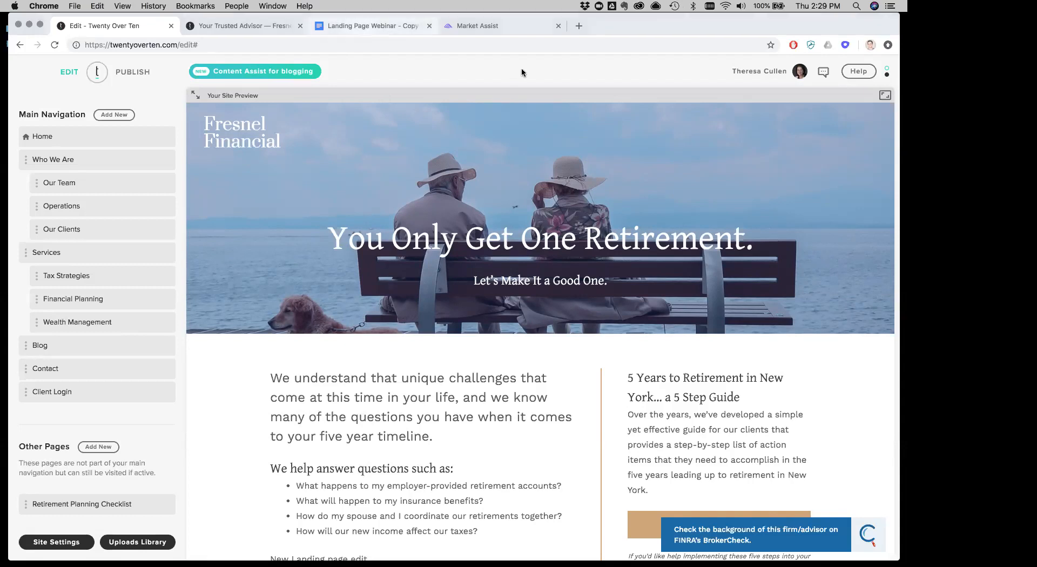
- Review the landing page copy in the Google Docs document and view the site's Home page in the Twenty Over Ten editor
{"action": "left_click", "coordinate": [360, 27]}
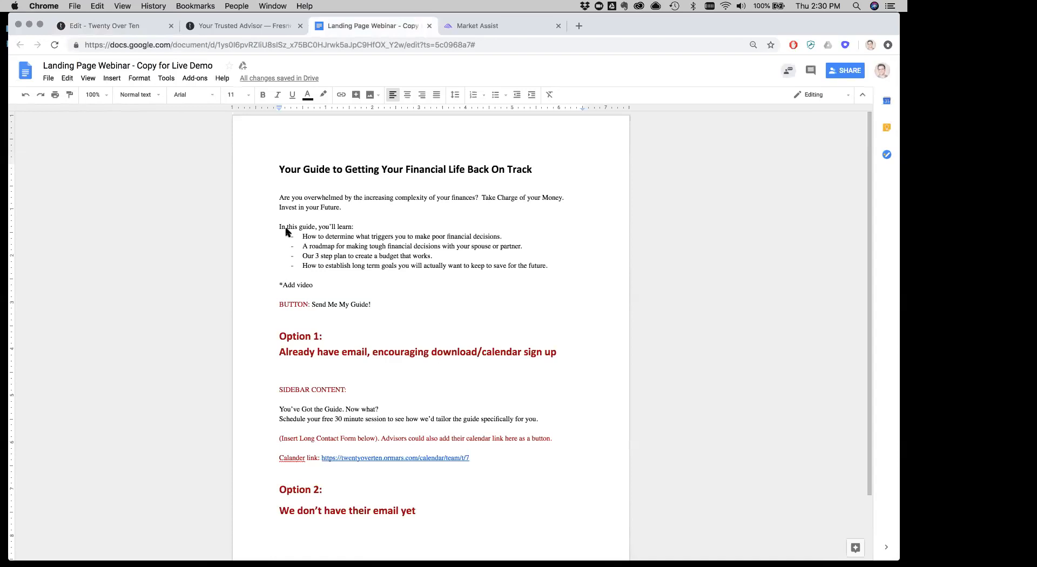
{"action": "left_click", "coordinate": [108, 31]}
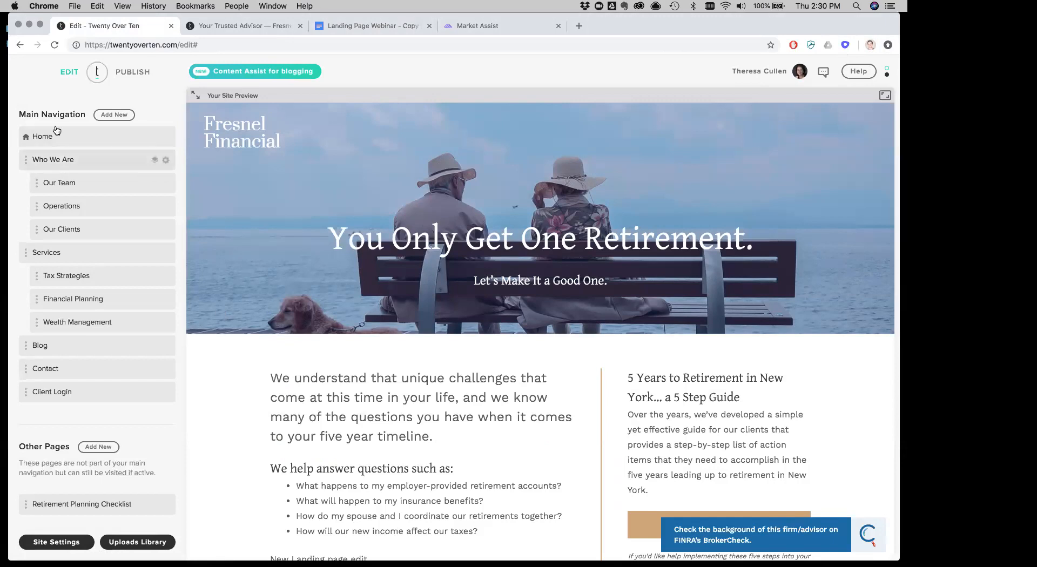
{"action": "left_click", "coordinate": [247, 140]}
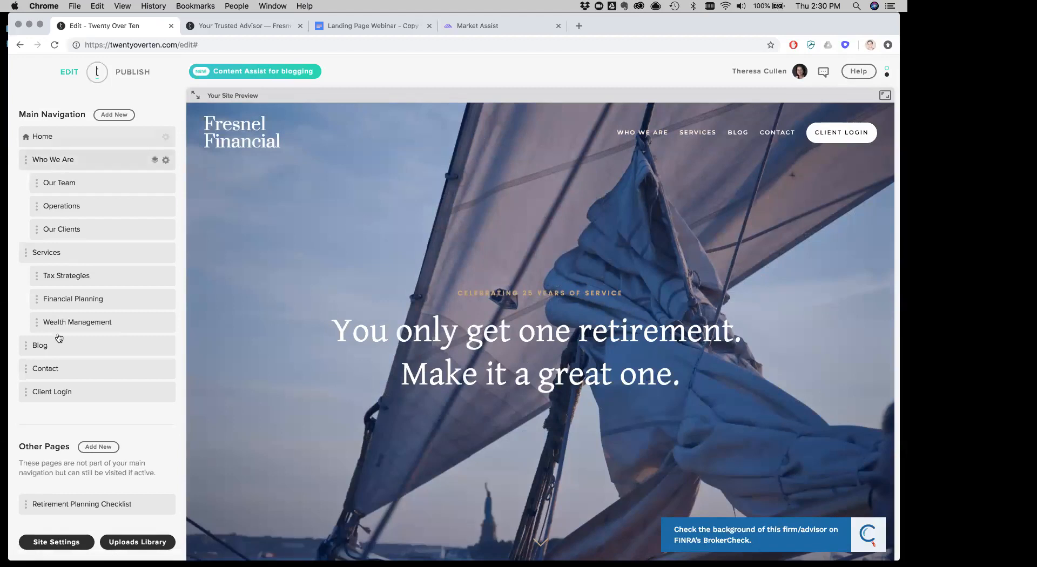
{"action": "scroll", "coordinate": [59, 339], "scroll_direction": "down", "scroll_amount": 1}
{"action": "scroll", "coordinate": [43, 413], "scroll_direction": "up", "scroll_amount": 1}
- Start a new standard page under Other Pages
{"action": "left_click", "coordinate": [98, 448]}
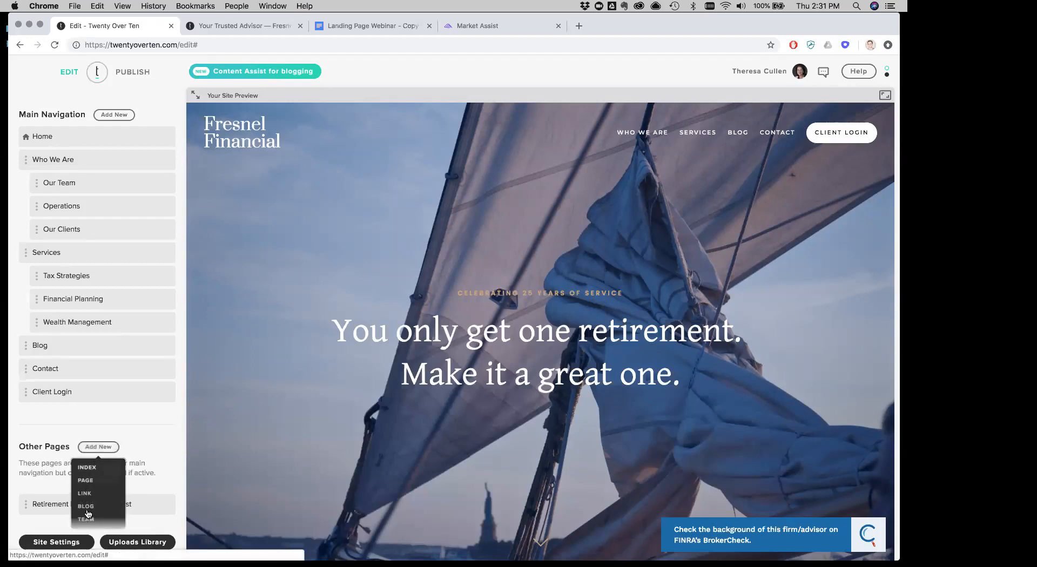
{"action": "left_click", "coordinate": [93, 484]}
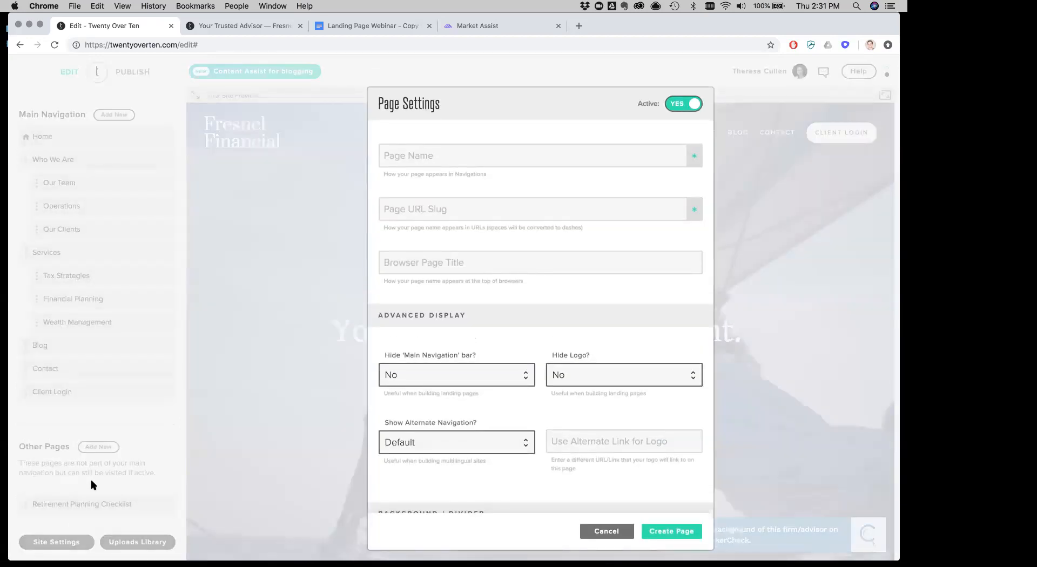
{"action": "left_click", "coordinate": [408, 156]}
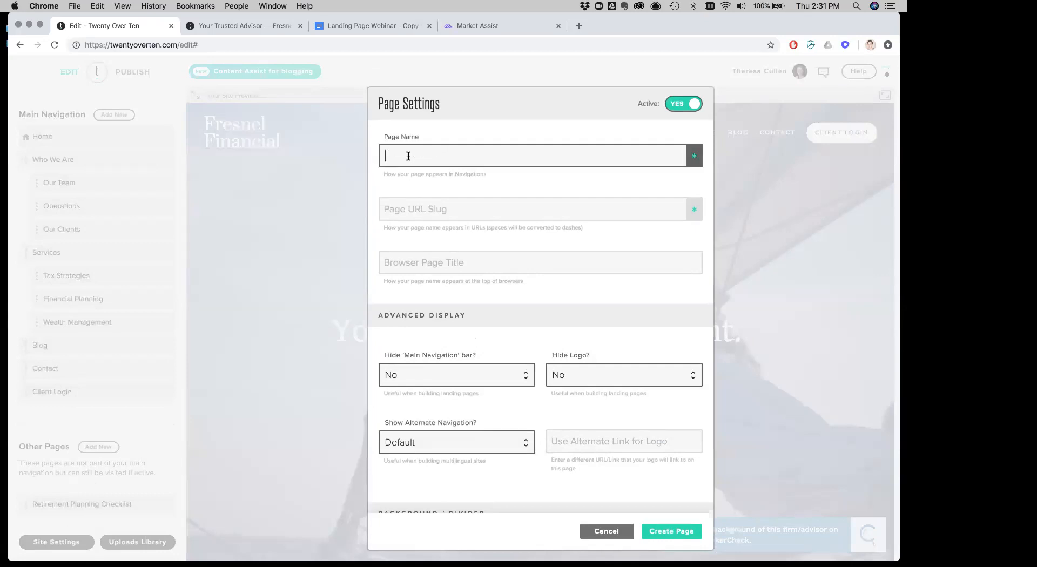
- Name the page "Get Your Financial Life Back On Track", reusing the wording of the guide title in the Google Docs copy
{"action": "left_click", "coordinate": [347, 27]}
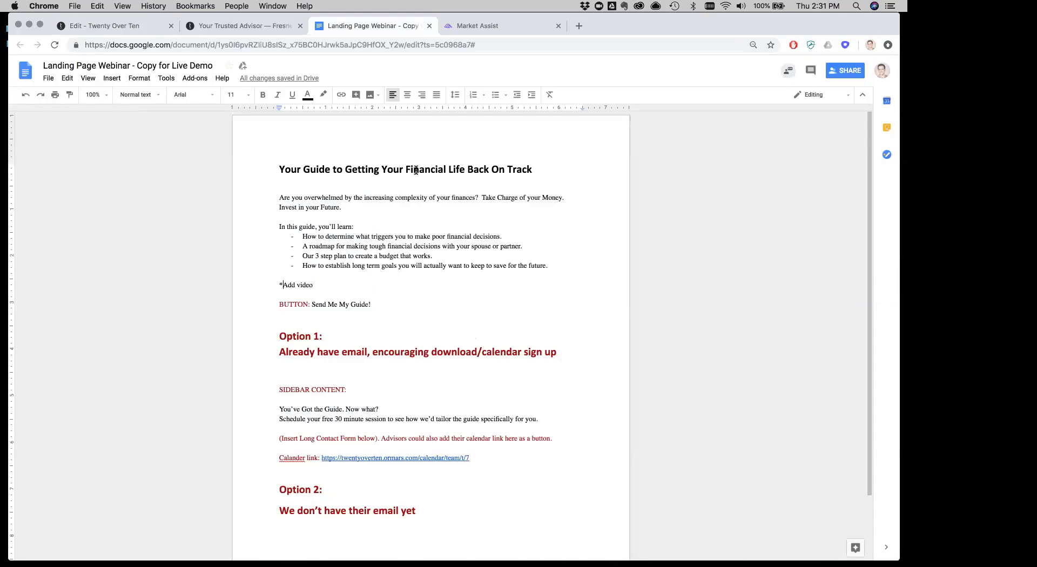
{"action": "left_click_drag", "start_coordinate": [406, 170], "coordinate": [532, 175]}
{"action": "key", "text": "super+c"}
{"action": "left_click", "coordinate": [122, 30]}
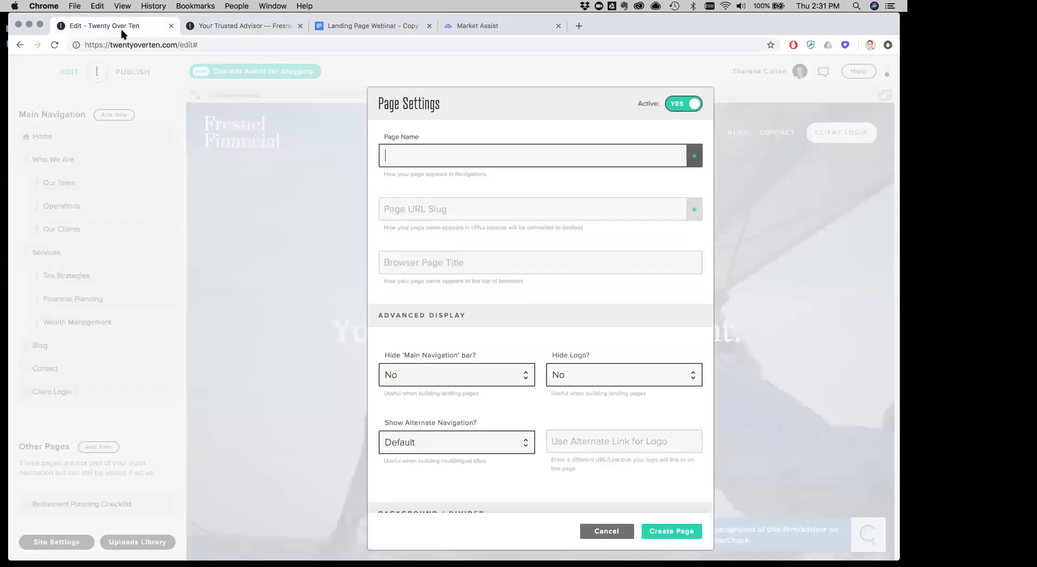
{"action": "key", "text": "super+v"}
{"action": "left_click", "coordinate": [385, 155]}
{"action": "type", "text": "Get Your"}
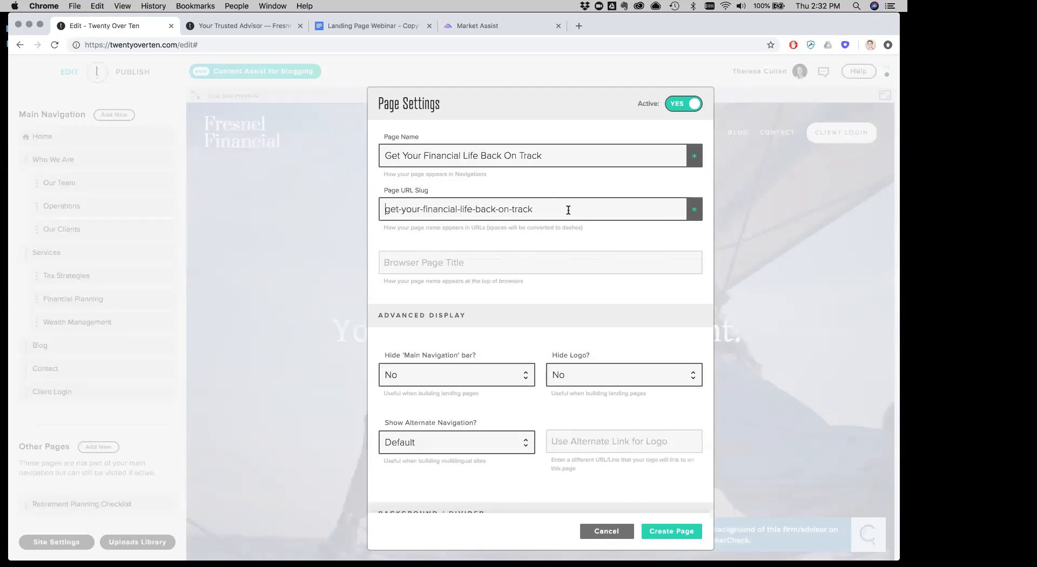
- Examine the page's URL slug and the display, background, SEO and social sharing sections of its settings
{"action": "left_click_drag", "start_coordinate": [557, 205], "coordinate": [380, 210]}
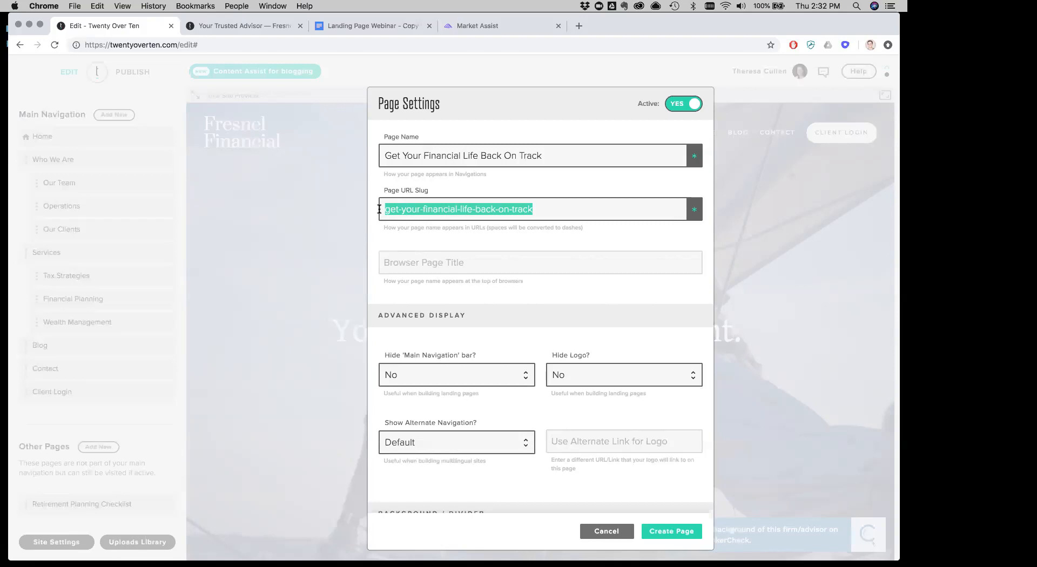
{"action": "double_click", "coordinate": [443, 210]}
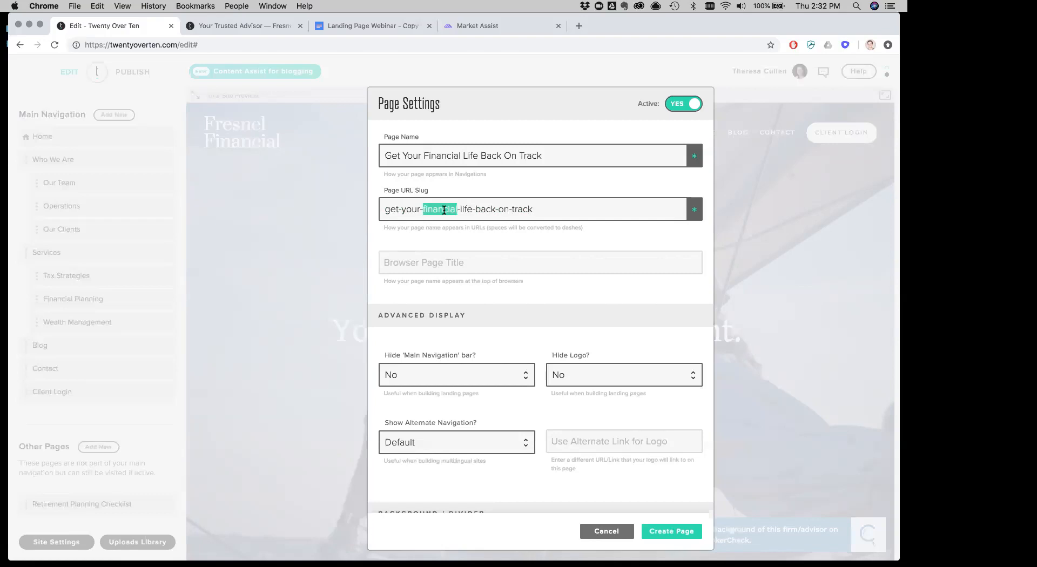
{"action": "left_click_drag", "start_coordinate": [384, 211], "coordinate": [546, 212]}
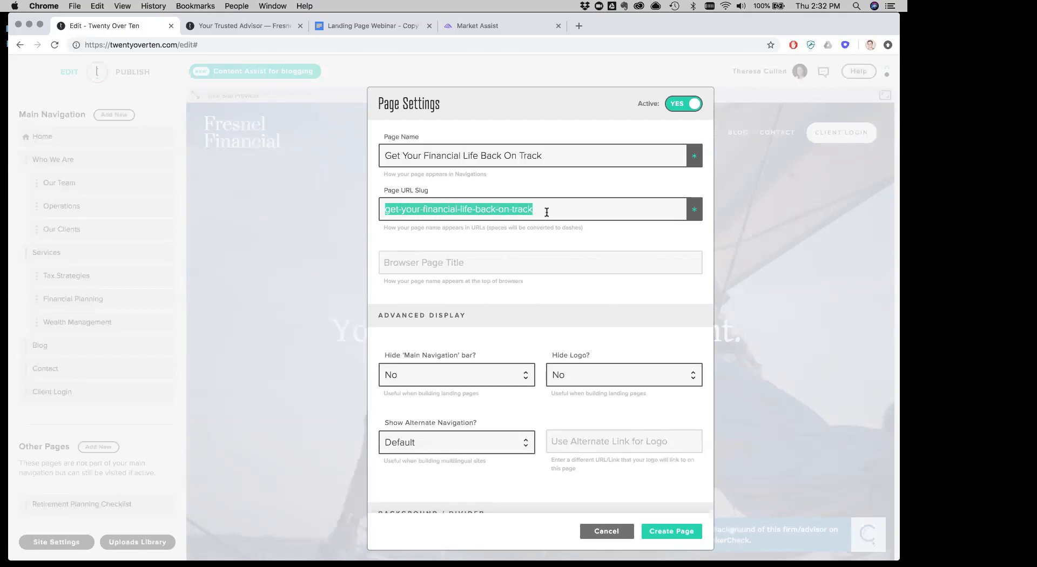
{"action": "left_click", "coordinate": [373, 244]}
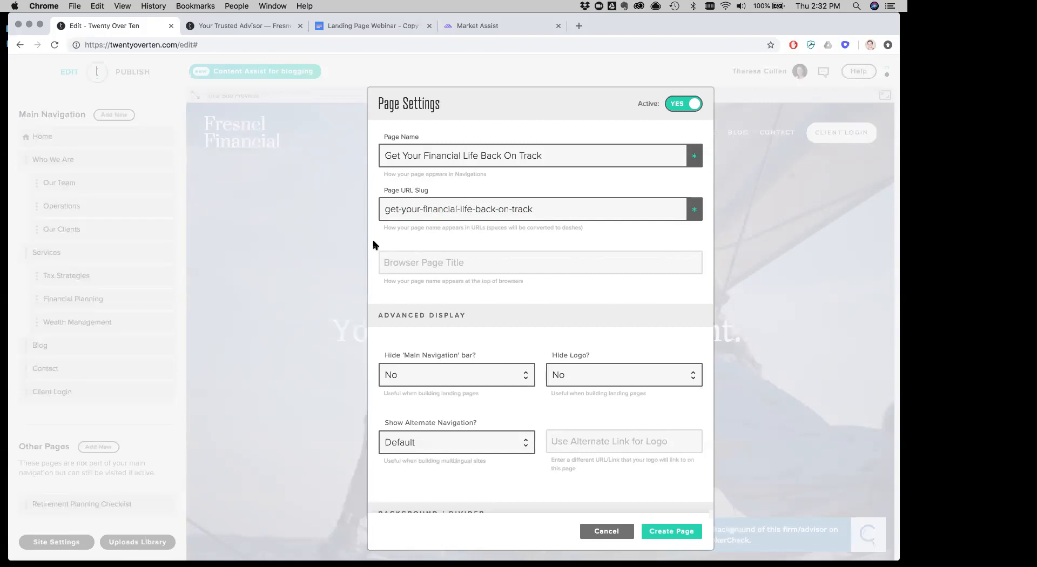
{"action": "scroll", "coordinate": [373, 245], "scroll_direction": "down", "scroll_amount": 5}
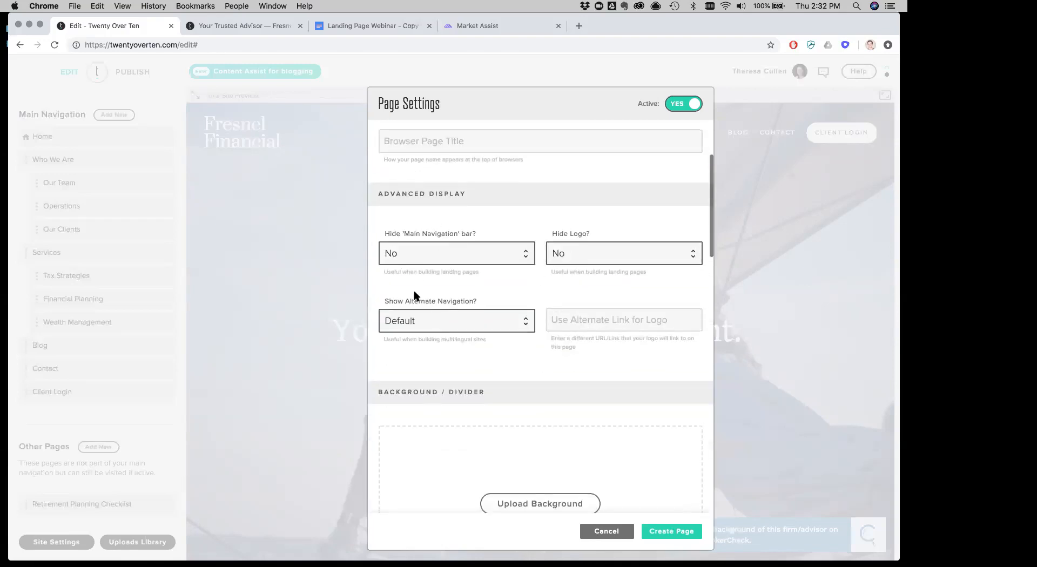
{"action": "scroll", "coordinate": [378, 360], "scroll_direction": "down", "scroll_amount": 8}
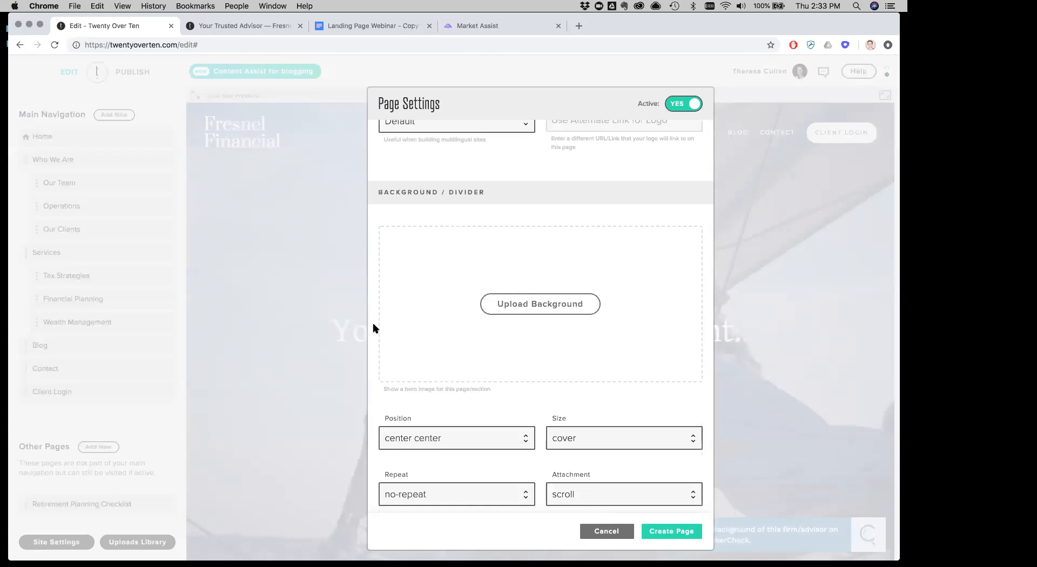
{"action": "scroll", "coordinate": [373, 328], "scroll_direction": "down", "scroll_amount": 9}
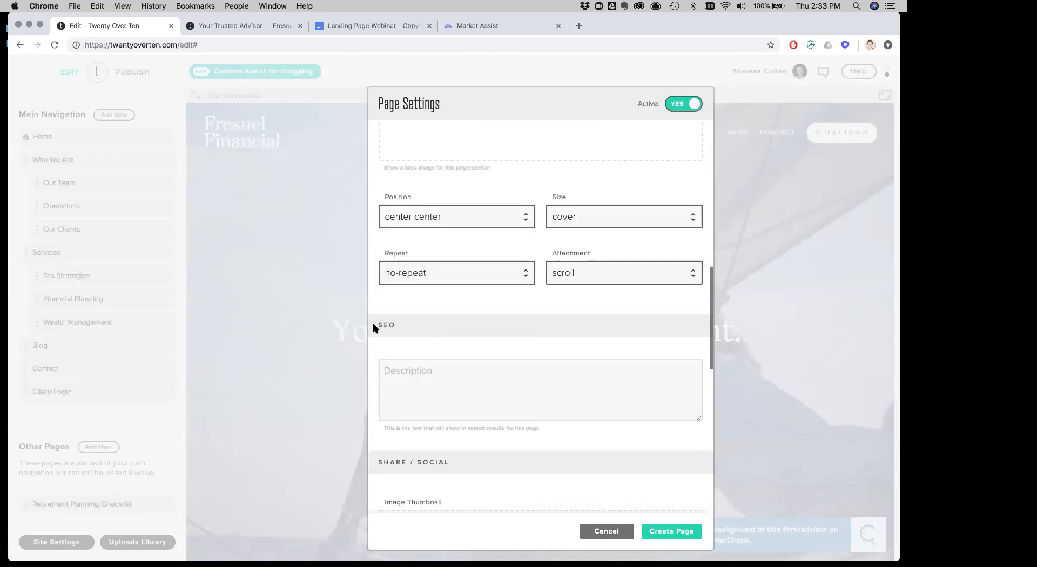
{"action": "scroll", "coordinate": [373, 323], "scroll_direction": "down", "scroll_amount": 5}
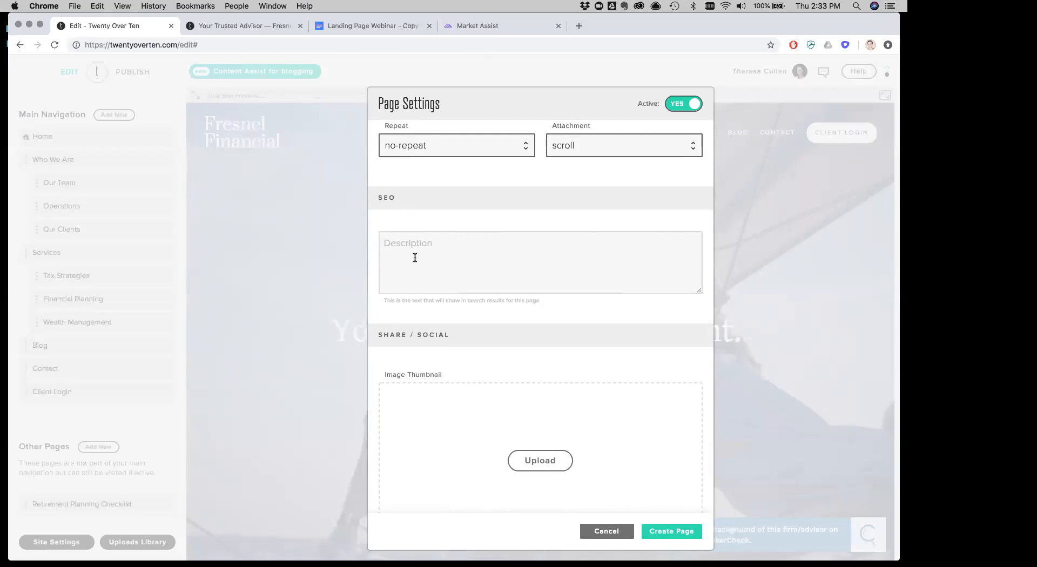
{"action": "scroll", "coordinate": [415, 259], "scroll_direction": "down", "scroll_amount": 5}
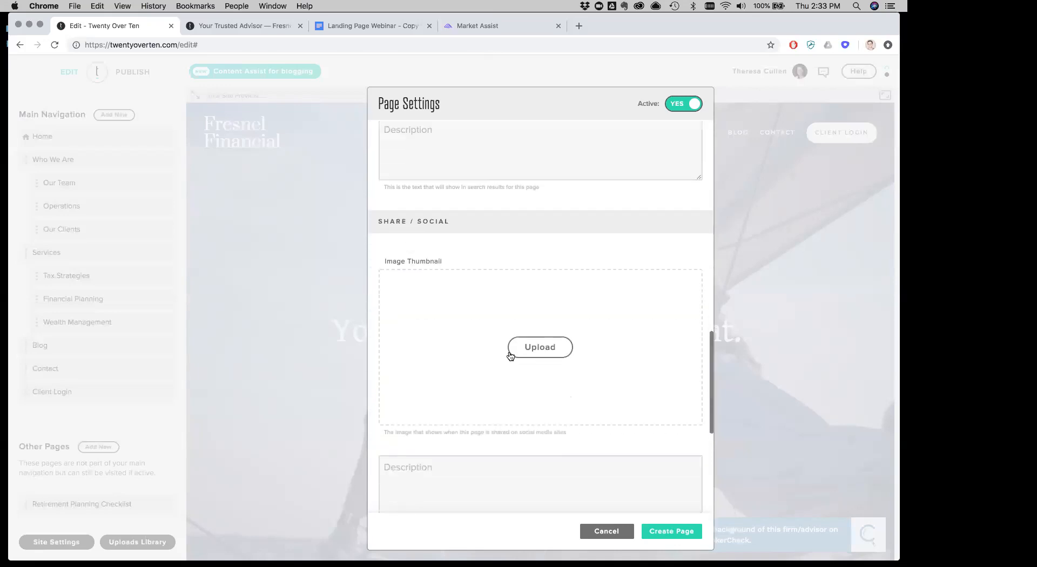
{"action": "scroll", "coordinate": [472, 355], "scroll_direction": "down", "scroll_amount": 3}
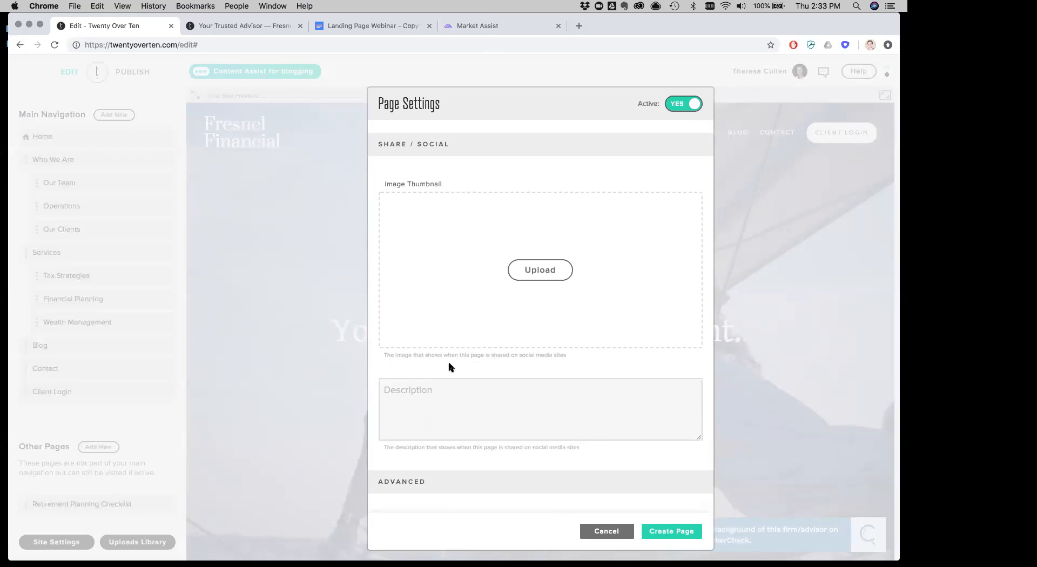
{"action": "scroll", "coordinate": [449, 368], "scroll_direction": "down", "scroll_amount": 1}
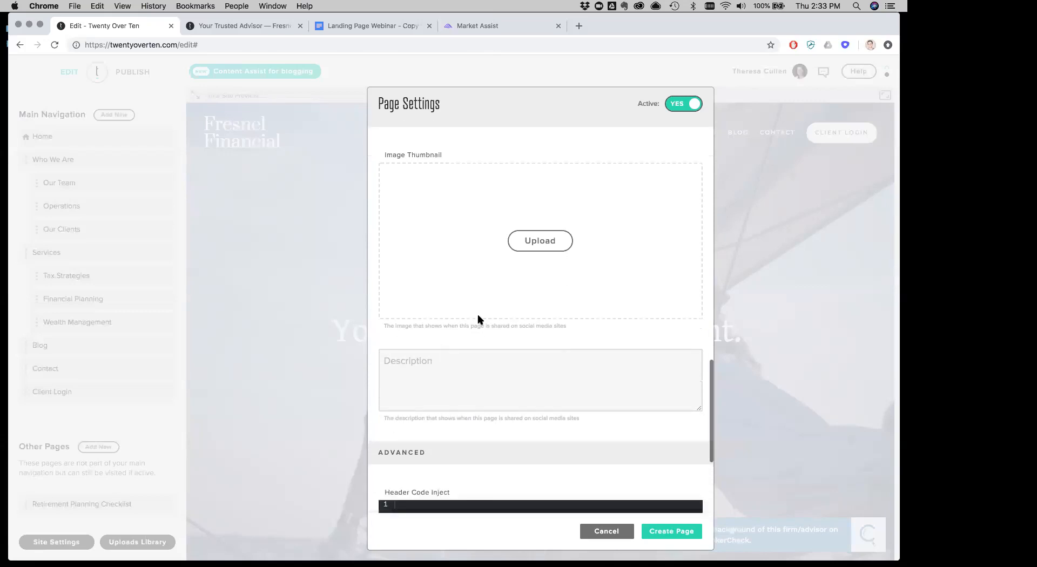
{"action": "scroll", "coordinate": [374, 275], "scroll_direction": "up", "scroll_amount": 6}
{"action": "scroll", "coordinate": [375, 275], "scroll_direction": "up", "scroll_amount": 8}
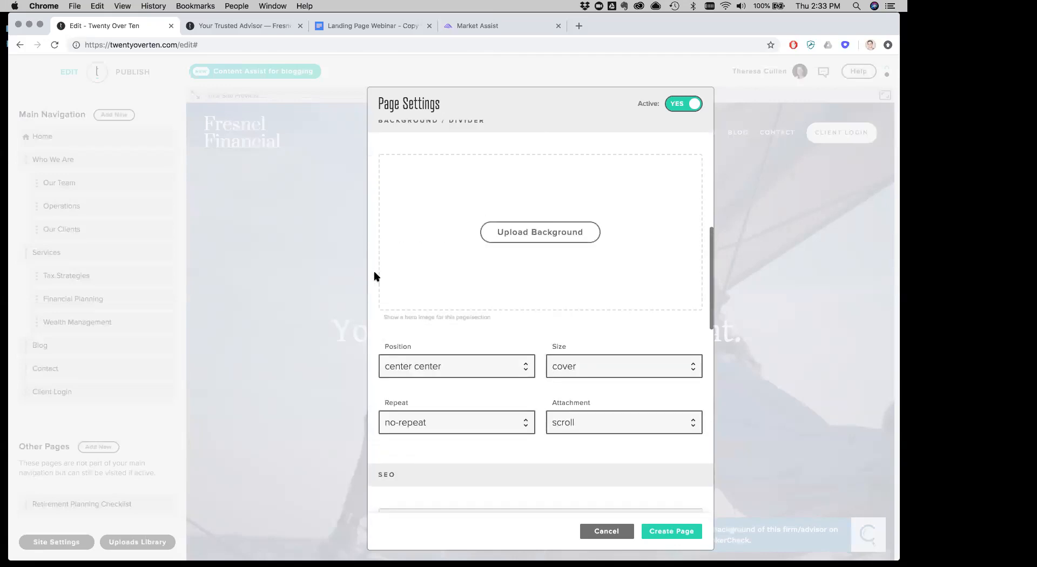
{"action": "scroll", "coordinate": [374, 275], "scroll_direction": "up", "scroll_amount": 2}
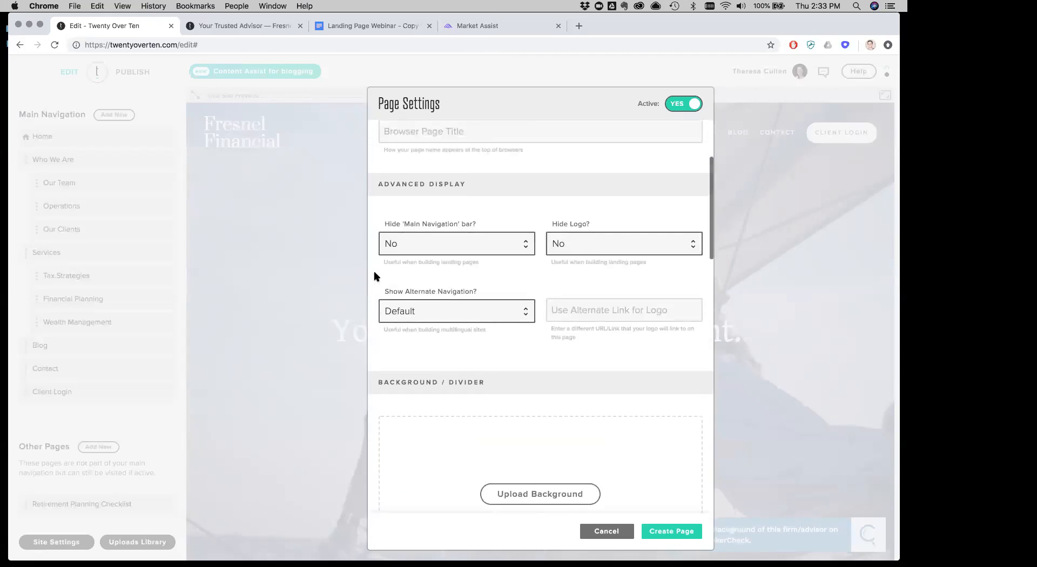
- Set the new page to hide the main navigation bar
{"action": "scroll", "coordinate": [375, 275], "scroll_direction": "down", "scroll_amount": 3}
{"action": "scroll", "coordinate": [375, 277], "scroll_direction": "down", "scroll_amount": 1}
{"action": "scroll", "coordinate": [376, 276], "scroll_direction": "up", "scroll_amount": 1}
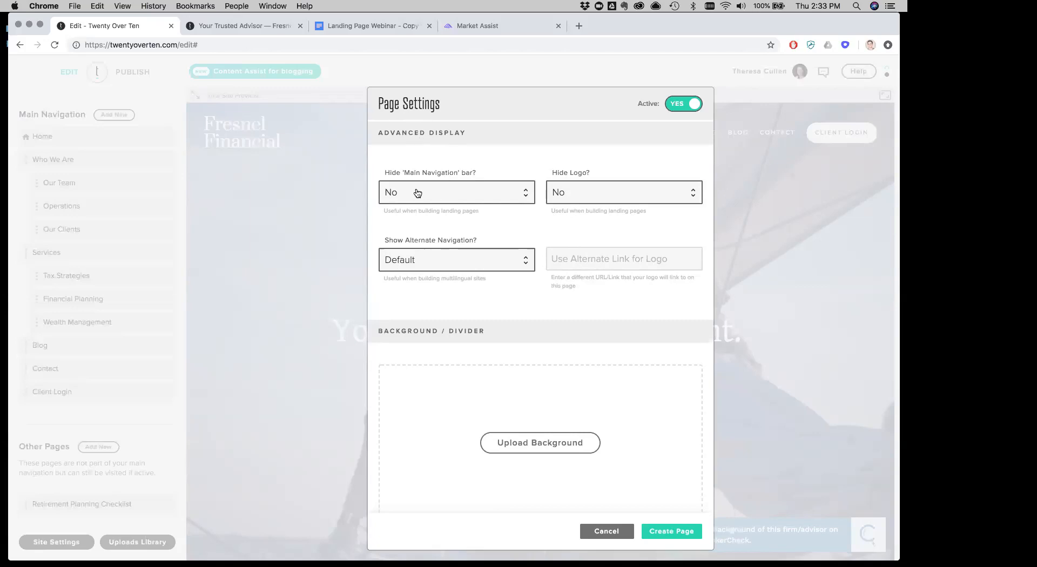
{"action": "left_click", "coordinate": [490, 201]}
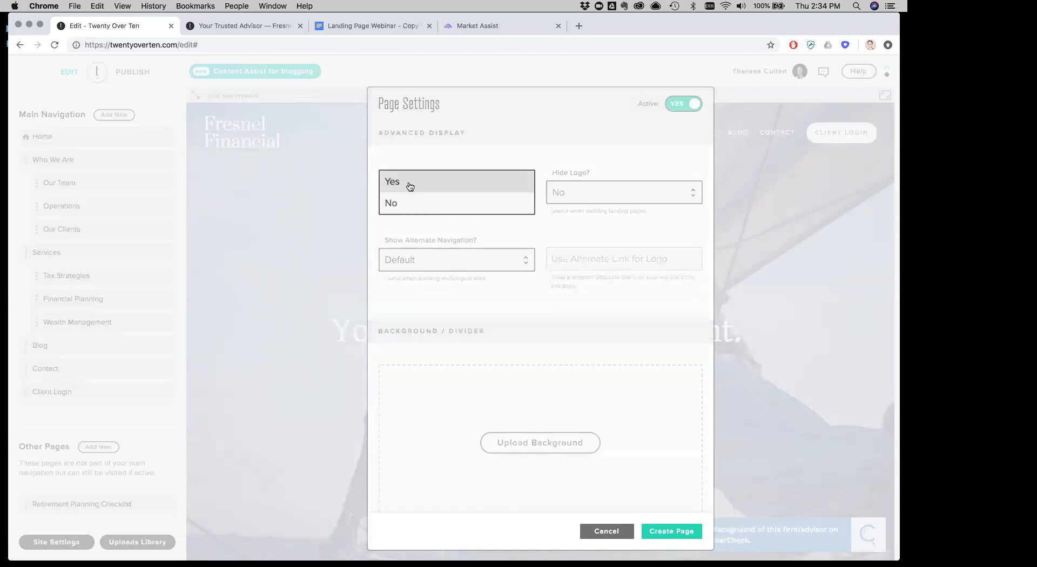
{"action": "left_click", "coordinate": [408, 184]}
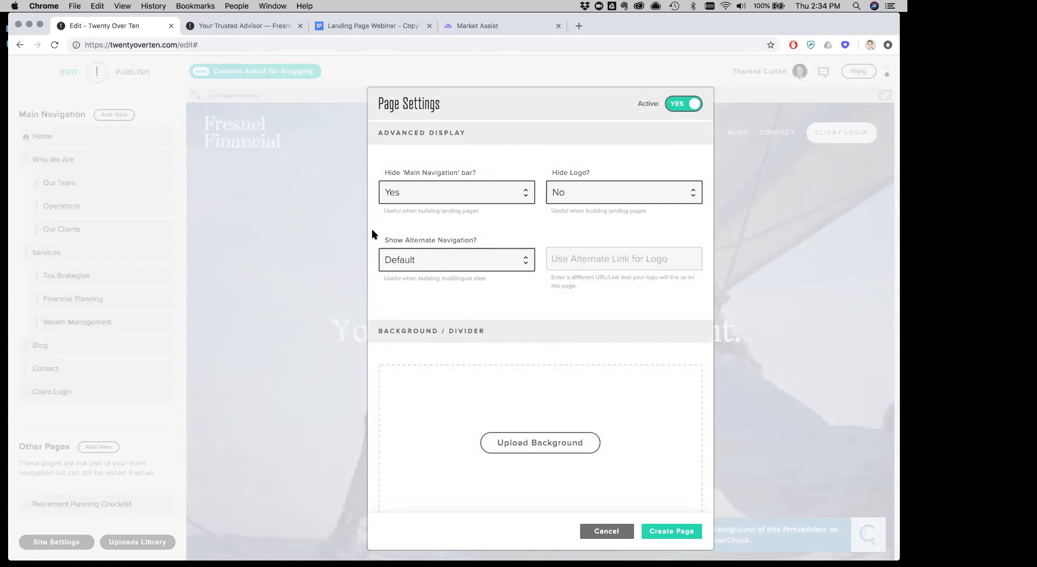
- Upload the train tracks JPEG from the demo_assets folder on the Desktop as the page's background image
{"action": "scroll", "coordinate": [372, 233], "scroll_direction": "down", "scroll_amount": 3}
{"action": "scroll", "coordinate": [372, 234], "scroll_direction": "down", "scroll_amount": 1}
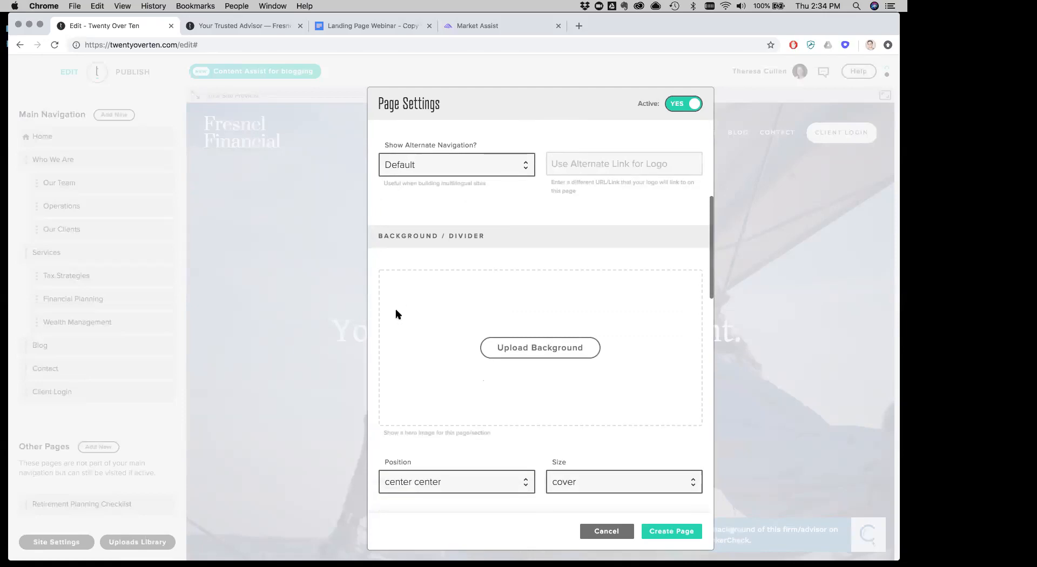
{"action": "left_click", "coordinate": [524, 350]}
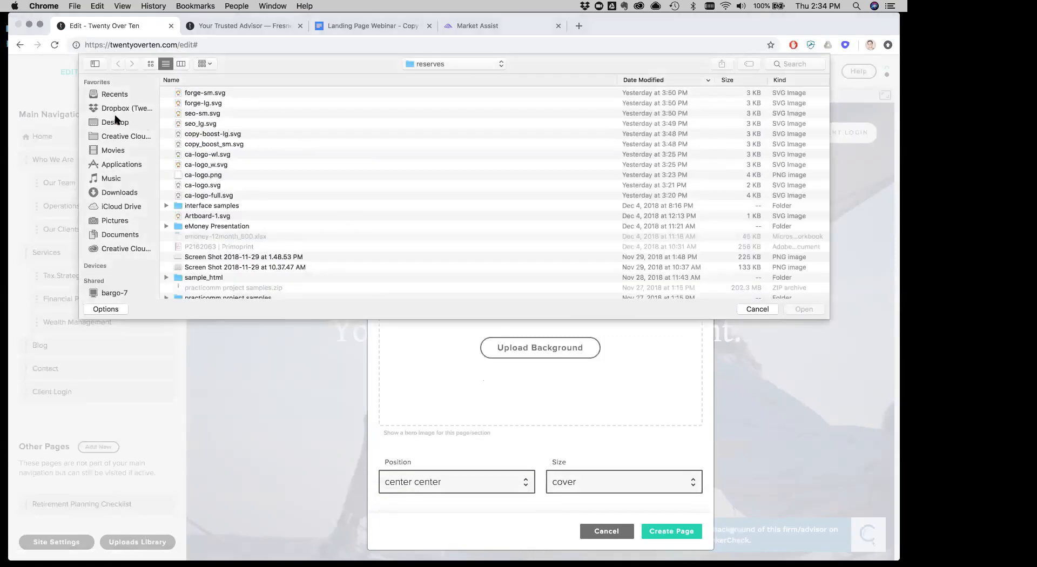
{"action": "left_click", "coordinate": [107, 124]}
{"action": "double_click", "coordinate": [202, 113]}
{"action": "left_click", "coordinate": [197, 103]}
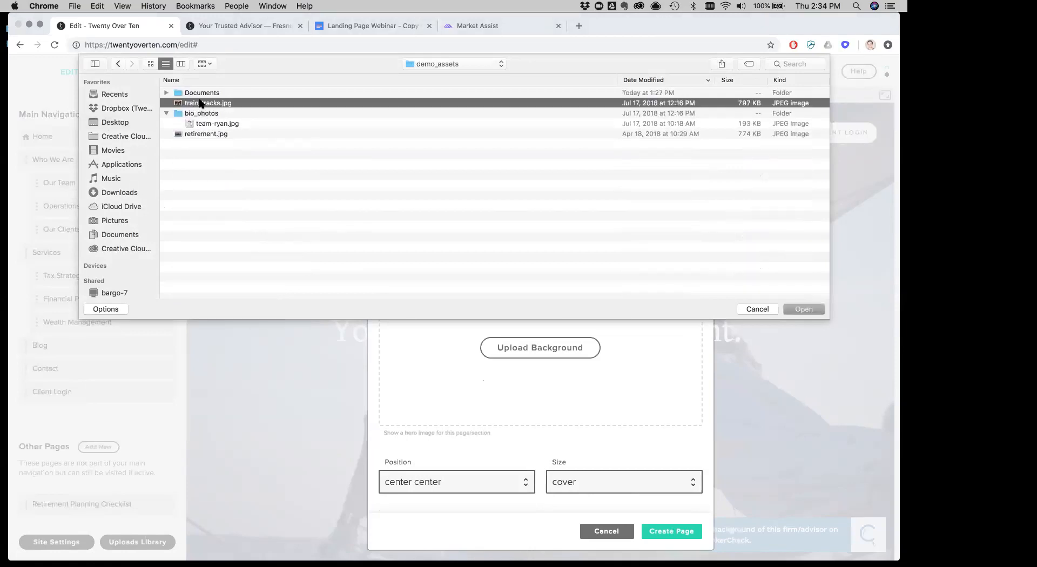
{"action": "key", "text": "space"}
{"action": "key", "text": "space"}
{"action": "left_click", "coordinate": [799, 310]}
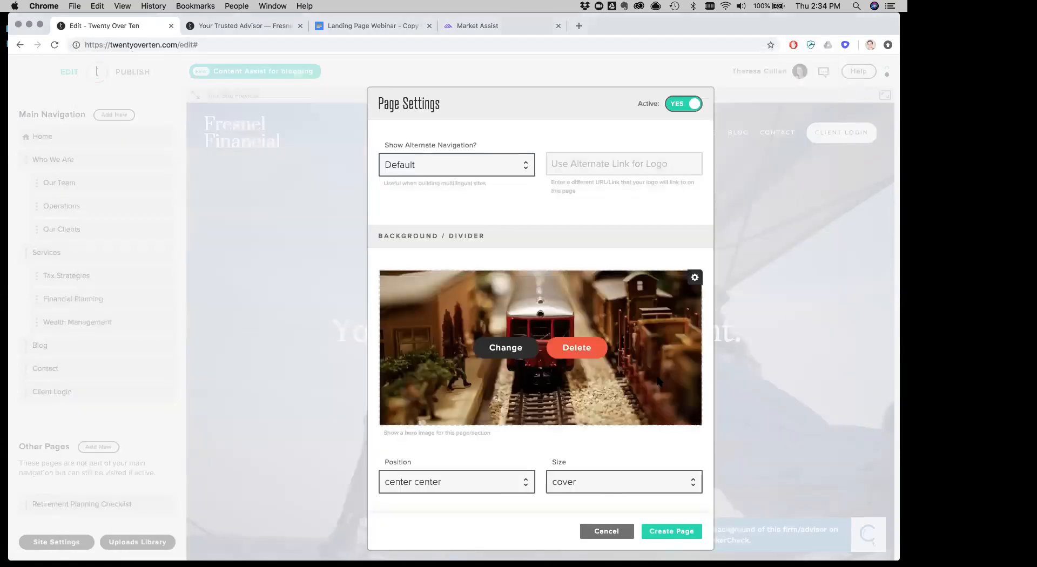
- Create the page and open Get Your Financial Life Back On Track in the site preview
{"action": "scroll", "coordinate": [658, 381], "scroll_direction": "down", "scroll_amount": 5}
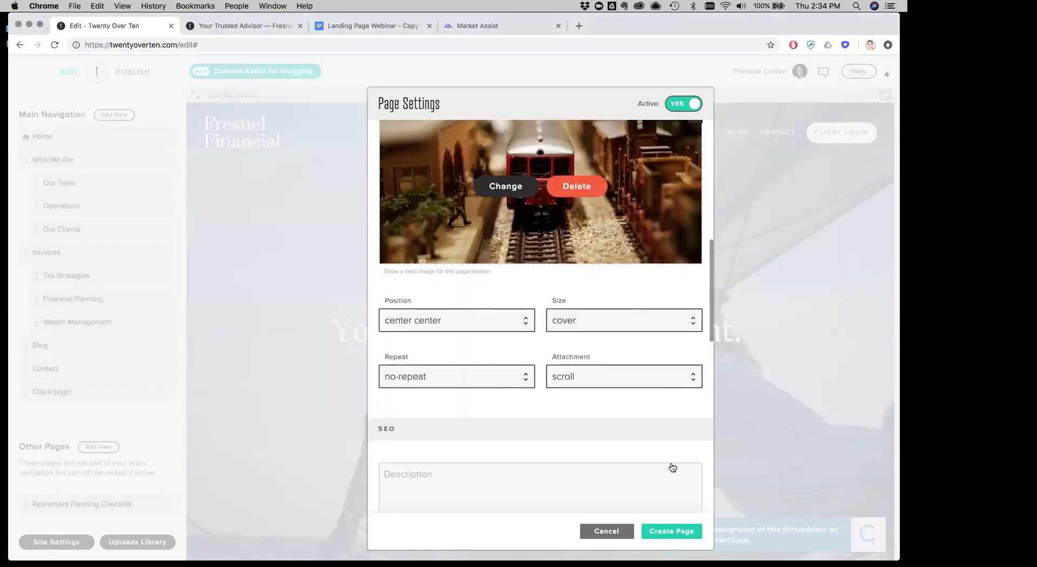
{"action": "left_click", "coordinate": [662, 530]}
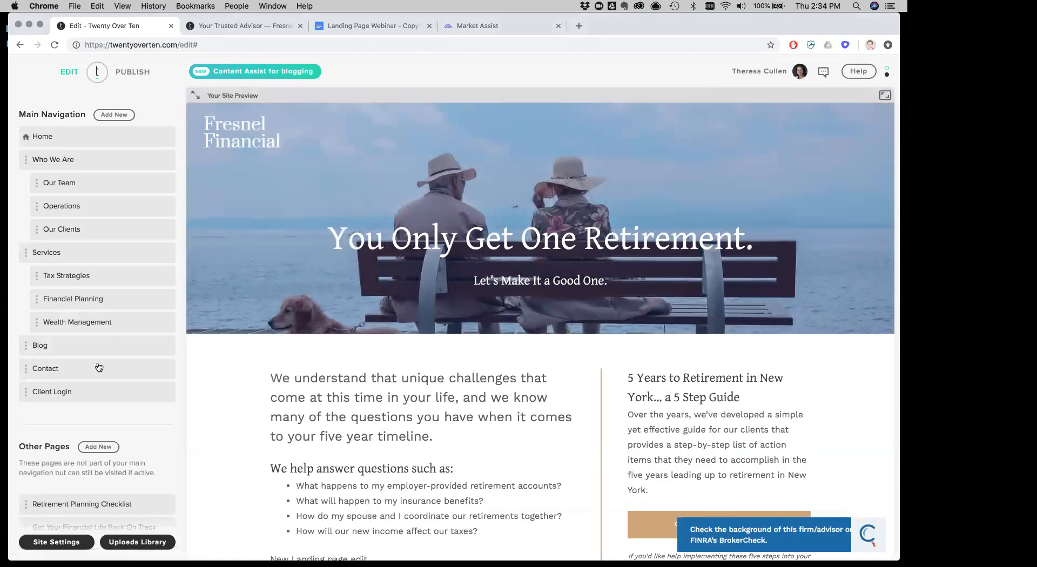
{"action": "scroll", "coordinate": [99, 367], "scroll_direction": "down", "scroll_amount": 1}
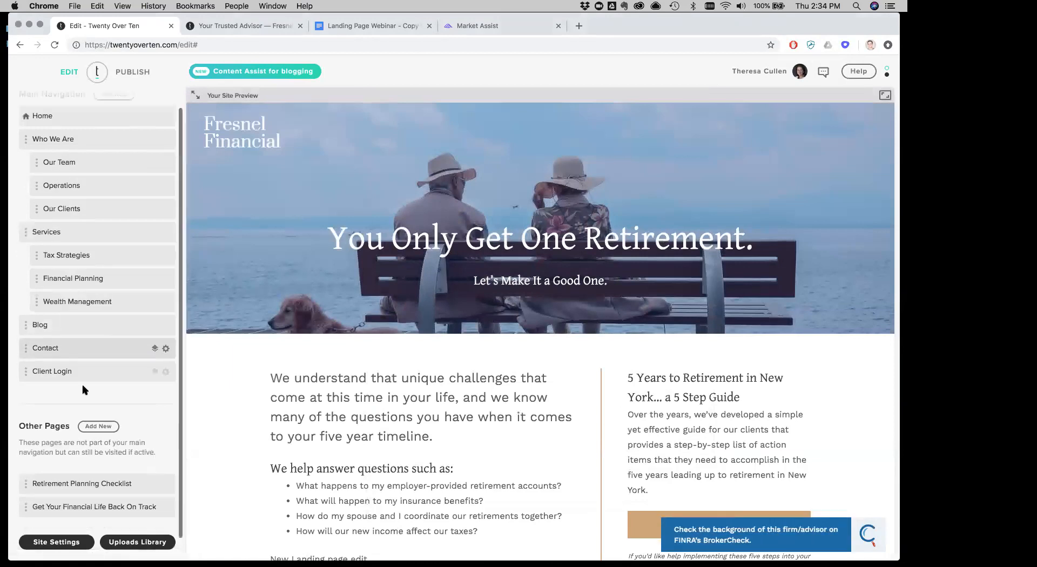
{"action": "left_click", "coordinate": [55, 509]}
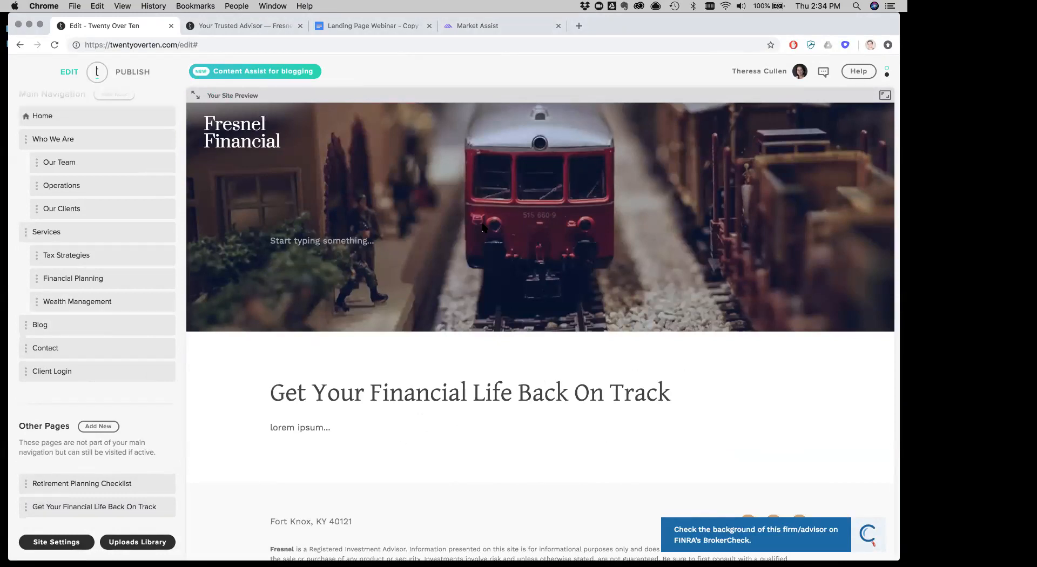
- Copy the title "Your Guide to Getting Your Financial Life Back On Track" from the Google Docs copy into the page's banner
{"action": "left_click", "coordinate": [353, 24]}
{"action": "left_click_drag", "start_coordinate": [279, 169], "coordinate": [547, 171]}
{"action": "key", "text": "super+c"}
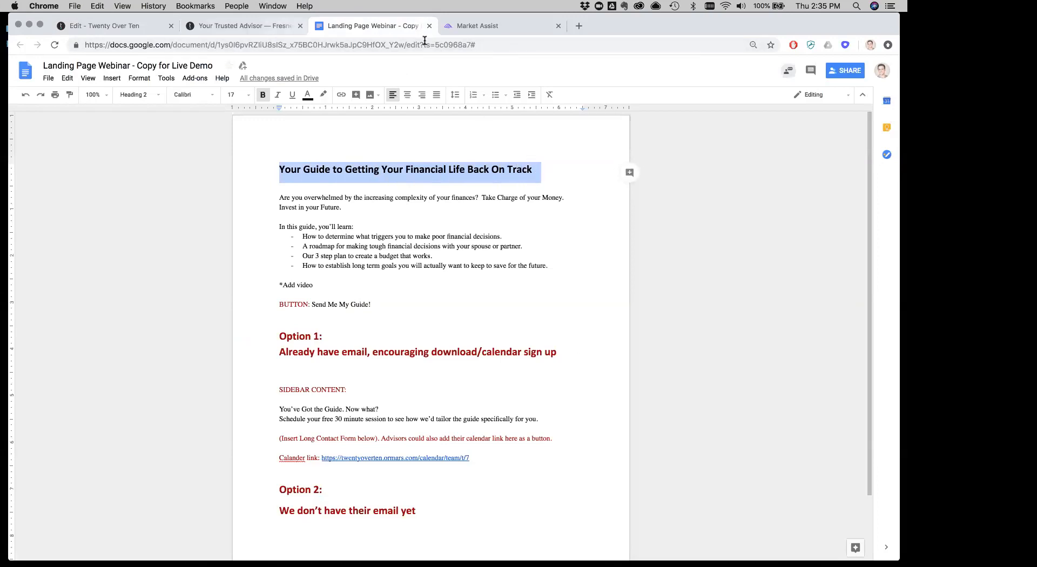
{"action": "left_click", "coordinate": [225, 30]}
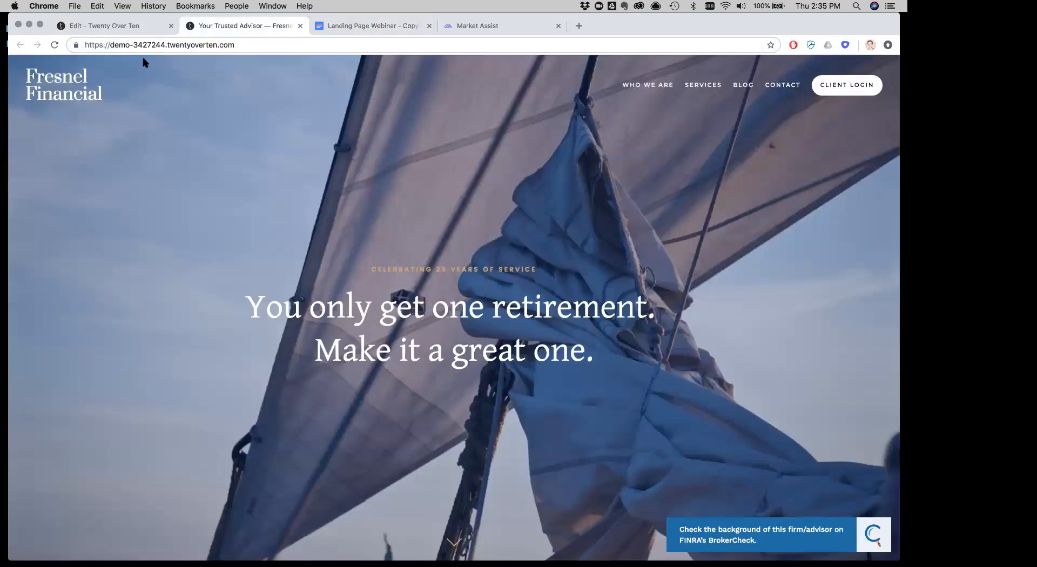
{"action": "left_click", "coordinate": [99, 26]}
{"action": "left_click", "coordinate": [397, 241]}
{"action": "key", "text": "super+v"}
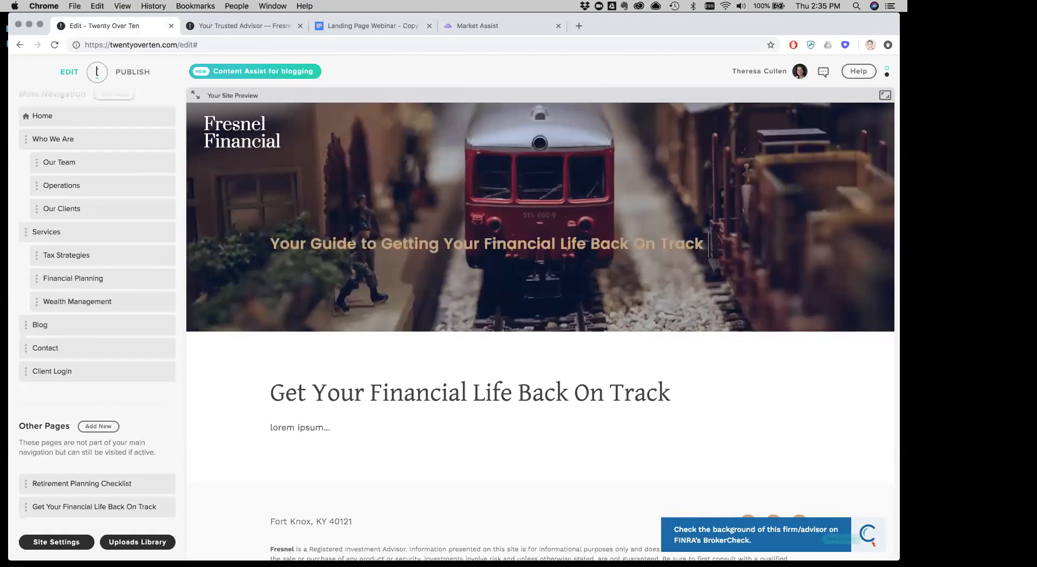
- Format the banner title as Heading 1 and center it
{"action": "triple_click", "coordinate": [398, 241]}
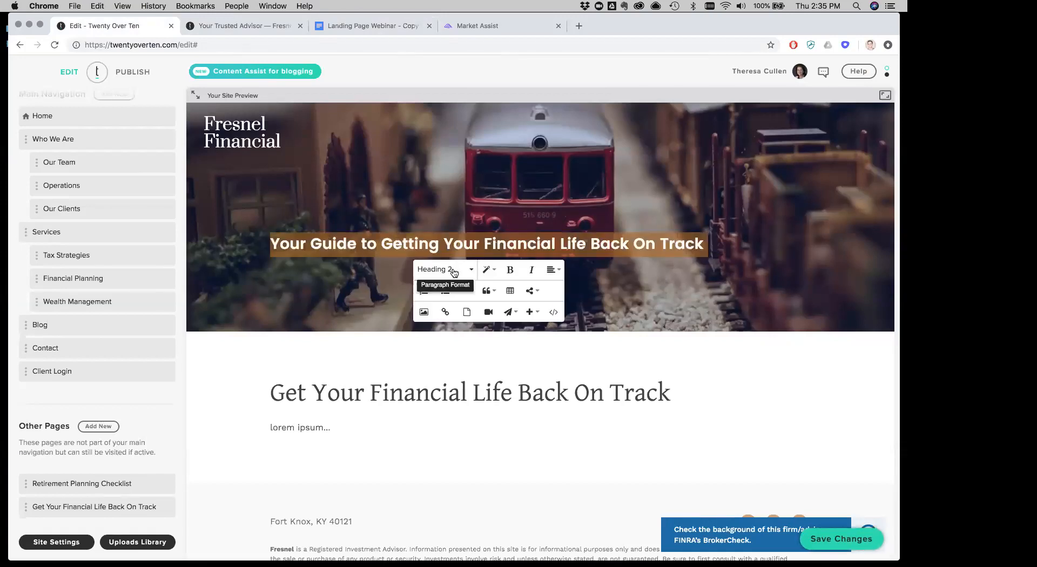
{"action": "left_click", "coordinate": [454, 272]}
{"action": "left_click", "coordinate": [460, 320]}
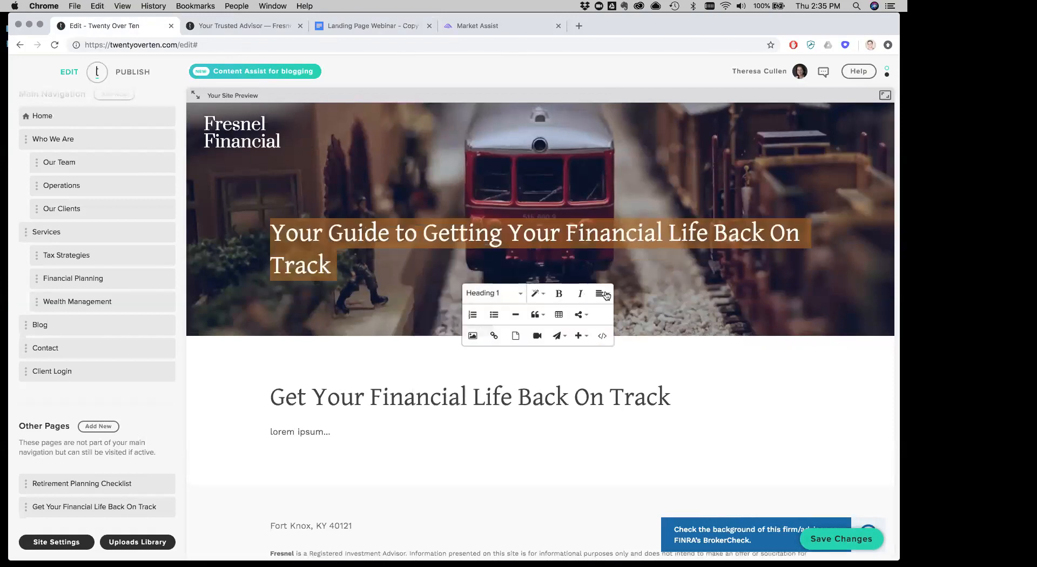
{"action": "left_click", "coordinate": [602, 293]}
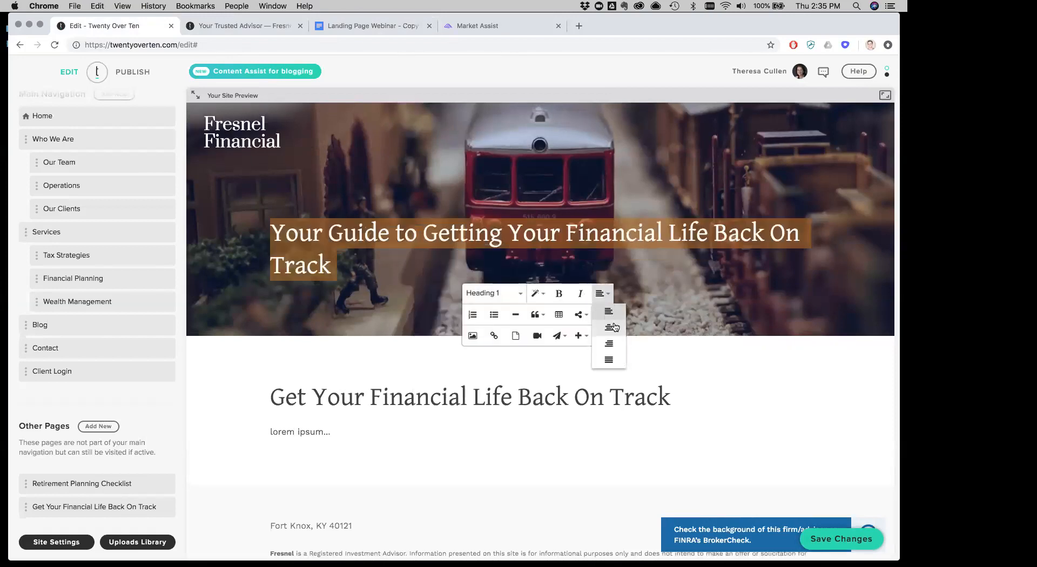
{"action": "left_click", "coordinate": [609, 327]}
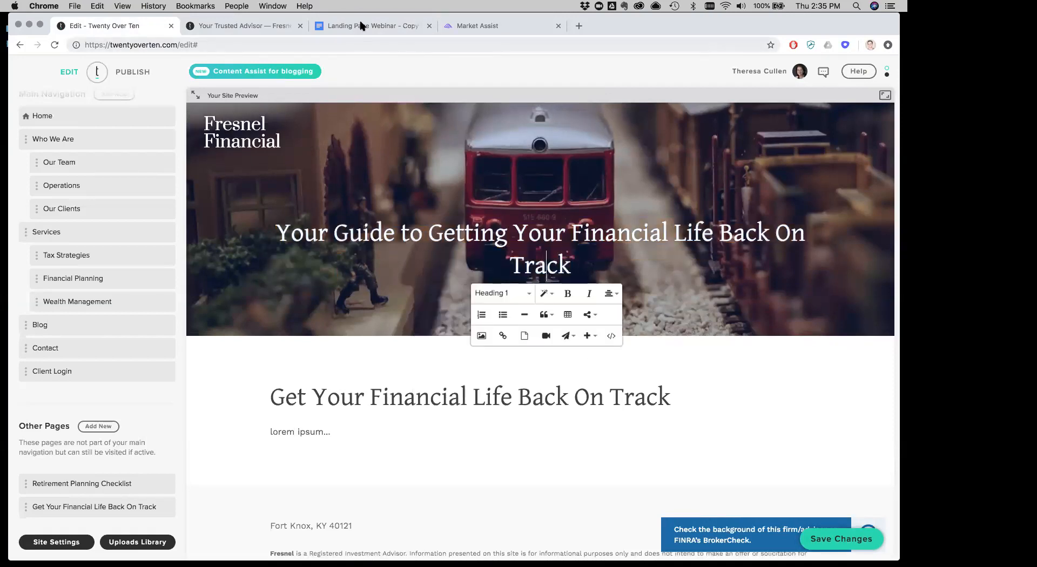
- Delete the default page heading and the lorem ipsum text from the page body
{"action": "left_click", "coordinate": [336, 412]}
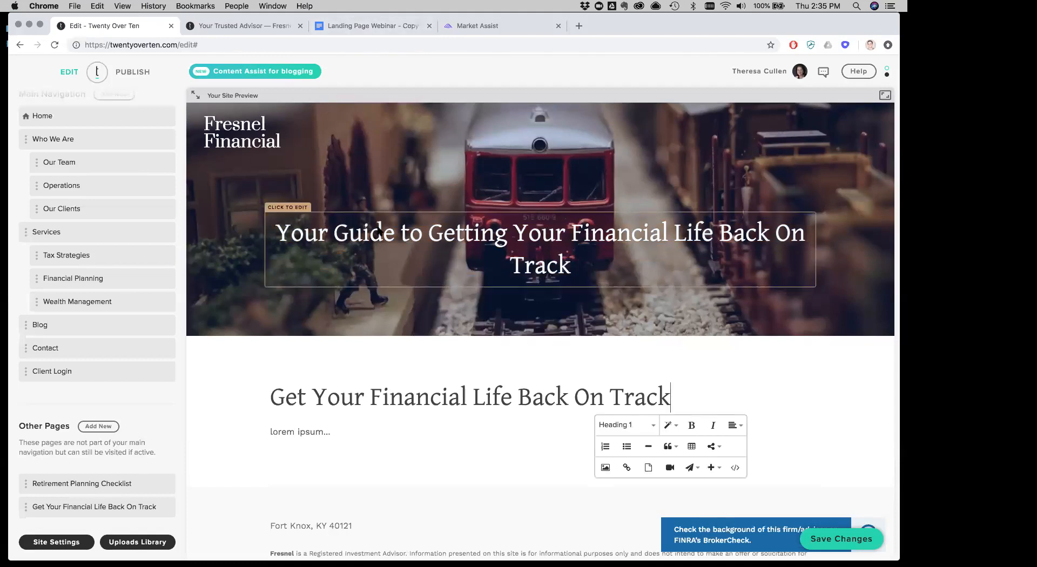
{"action": "scroll", "coordinate": [371, 250], "scroll_direction": "down", "scroll_amount": 3}
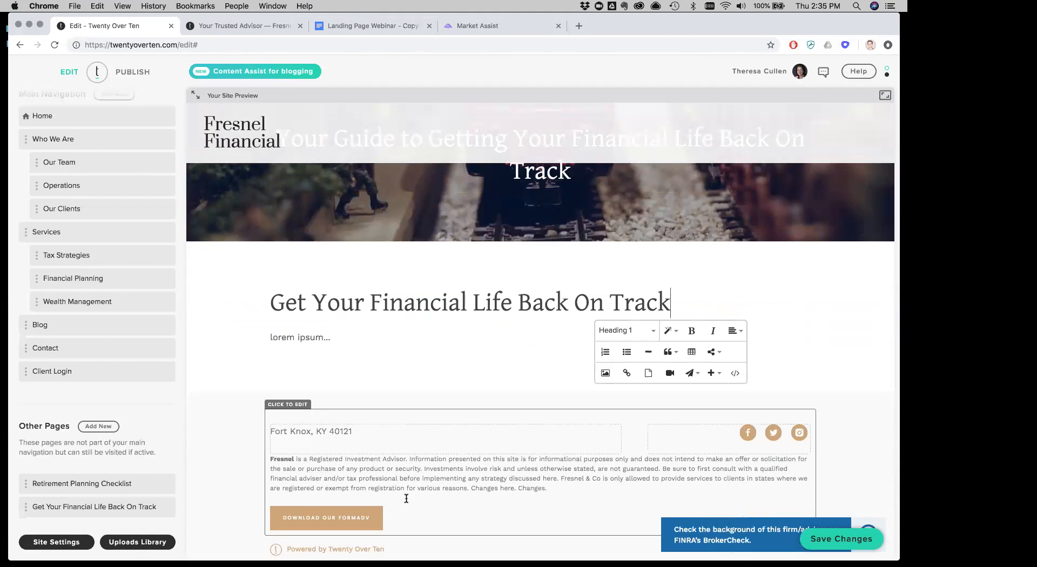
{"action": "left_click", "coordinate": [334, 337]}
{"action": "left_click_drag", "start_coordinate": [335, 336], "coordinate": [274, 305]}
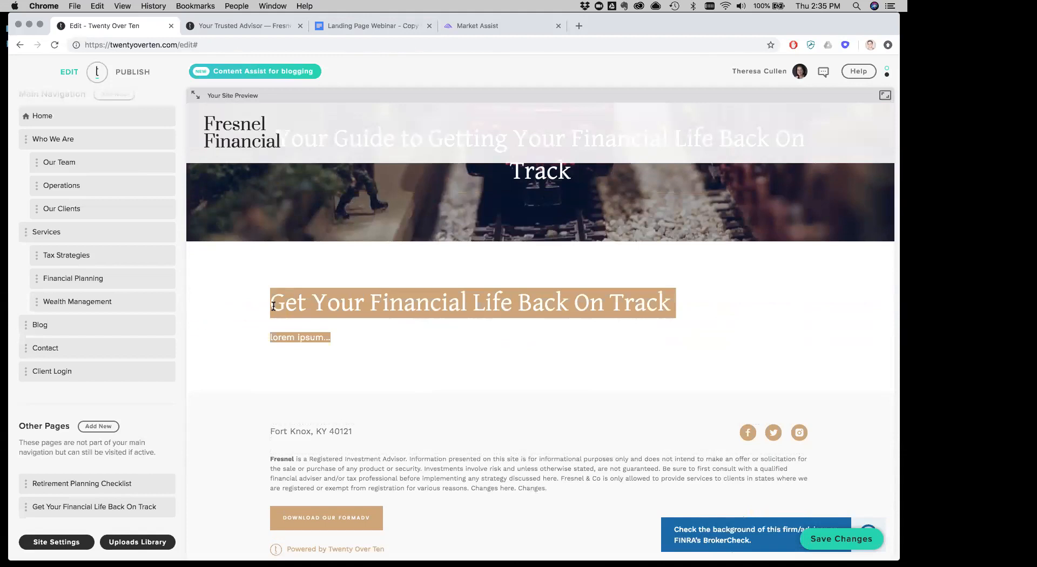
{"action": "key", "text": "BackSpace"}
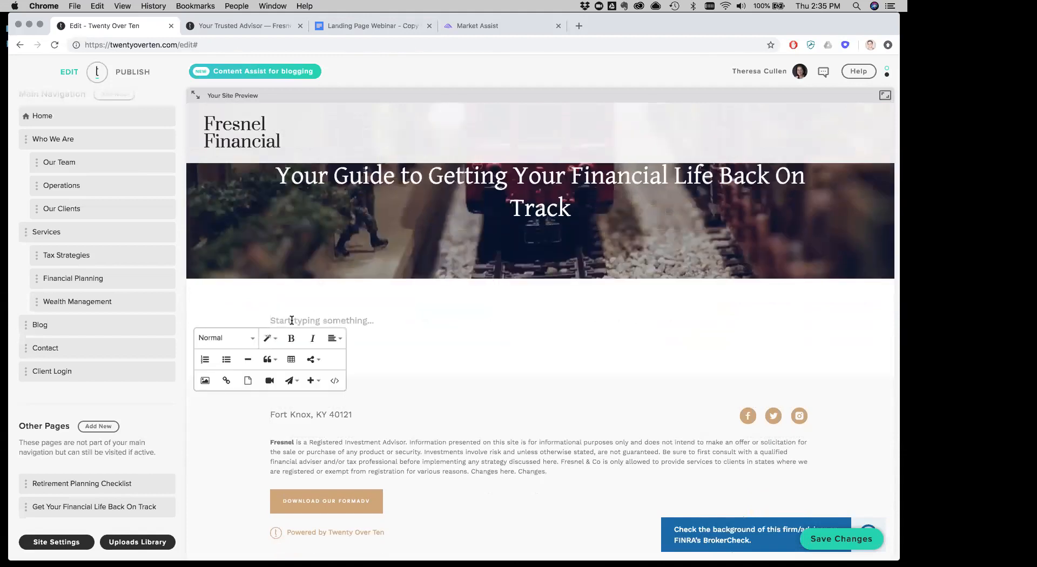
- Copy the introduction and the "In this guide, you'll learn" list from the Google Docs landing page copy
{"action": "left_click", "coordinate": [361, 28]}
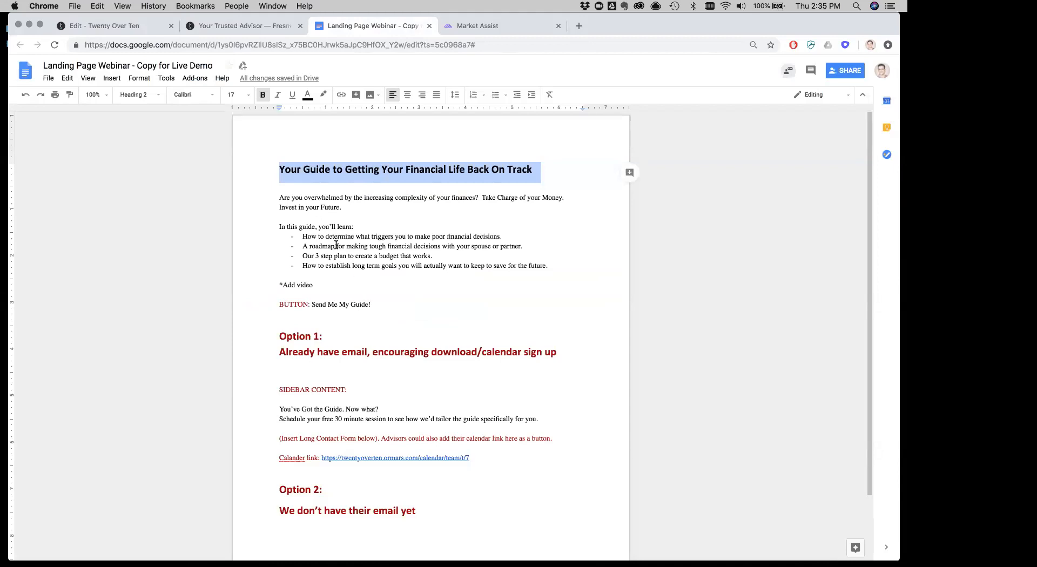
{"action": "left_click_drag", "start_coordinate": [282, 199], "coordinate": [550, 263]}
{"action": "key", "text": "super+c"}
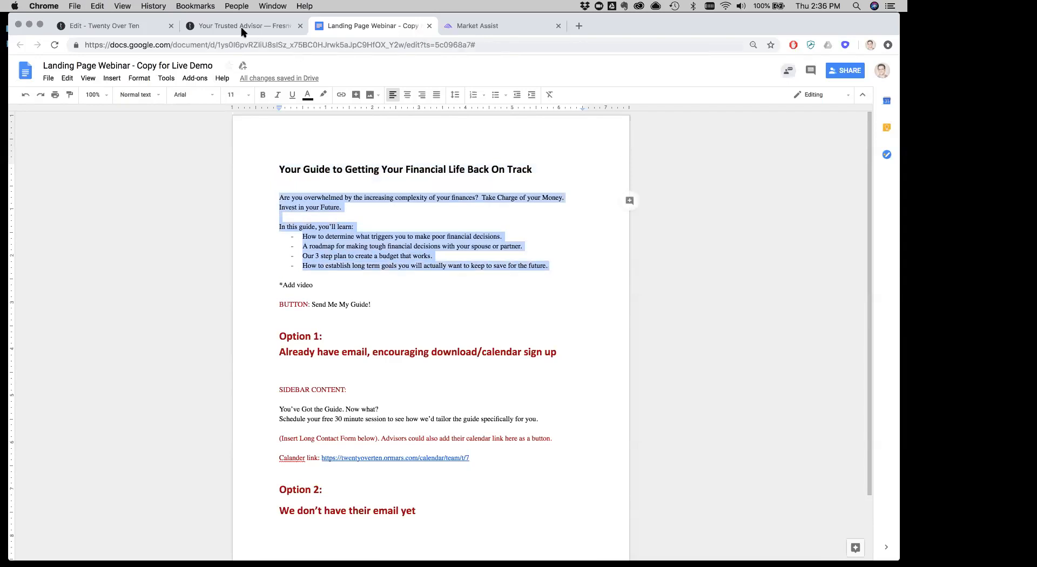
- Return to the Twenty Over Ten editor and insert a Sidebar (Right) layout in the empty page body
{"action": "left_click", "coordinate": [124, 26]}
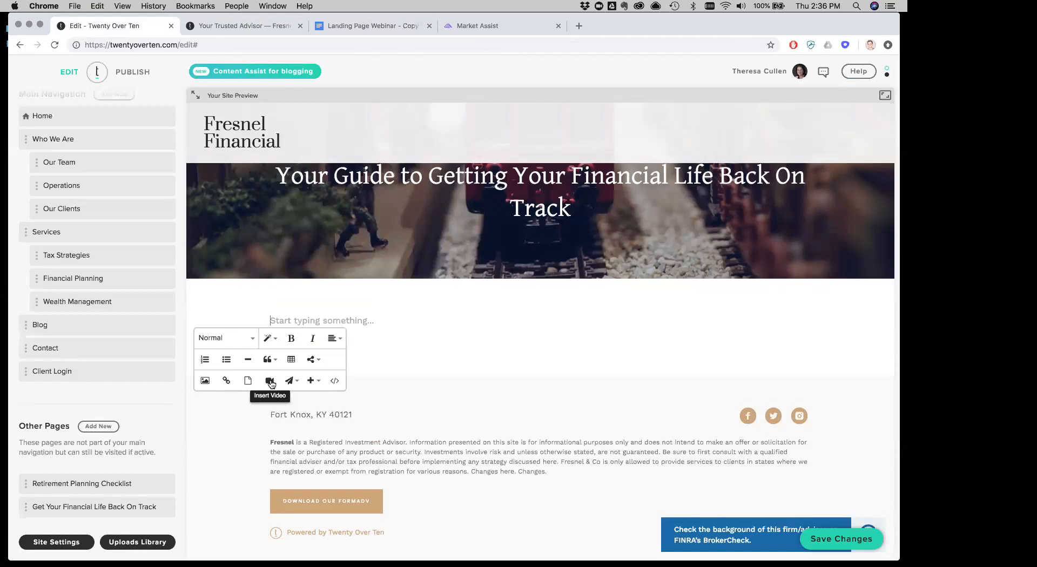
{"action": "left_click", "coordinate": [314, 381]}
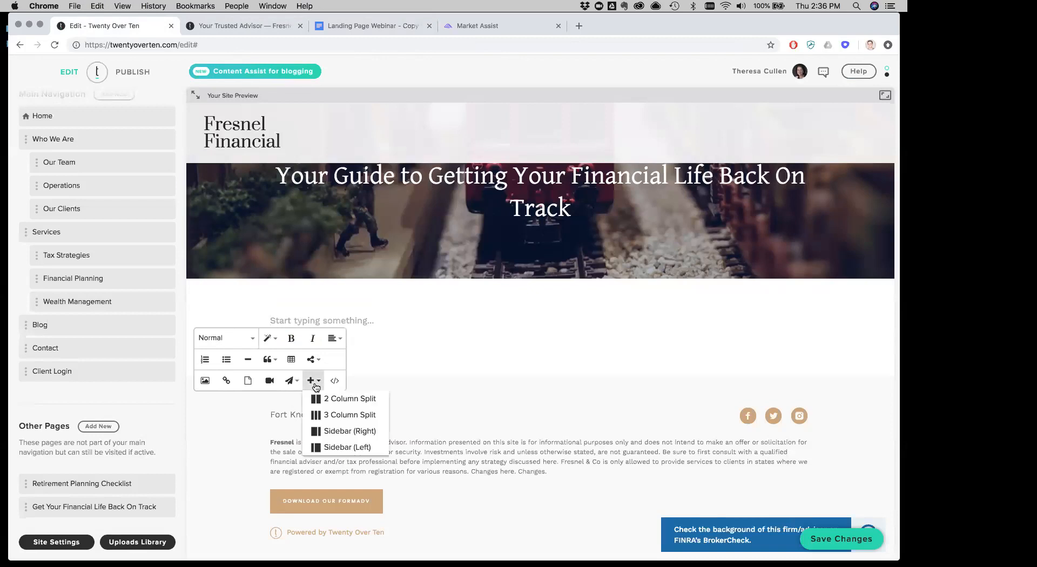
{"action": "left_click", "coordinate": [334, 432]}
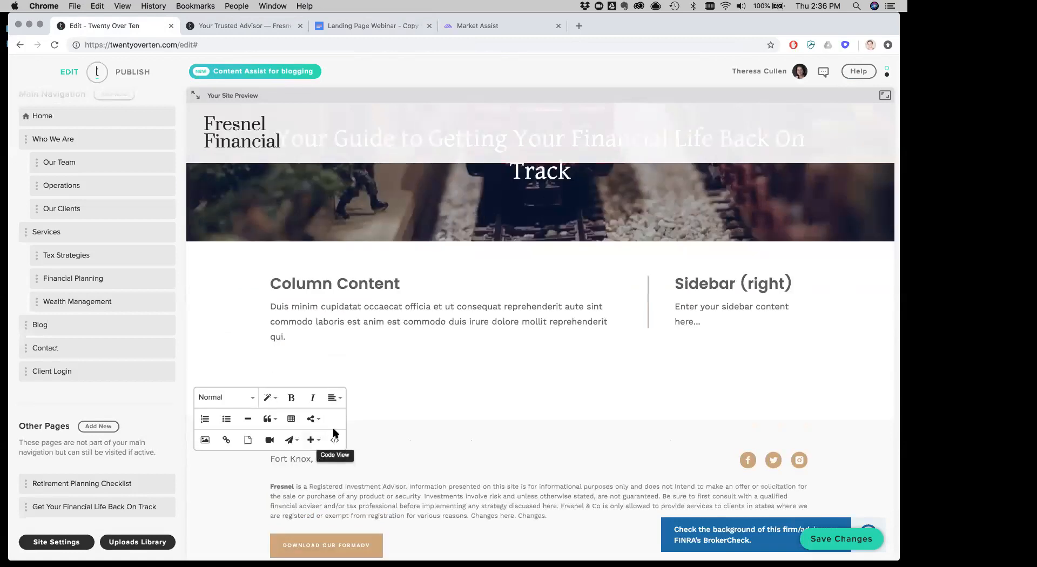
- Replace the main column's placeholder heading and text with the copied introduction and guide list in Normal format
{"action": "left_click", "coordinate": [336, 330]}
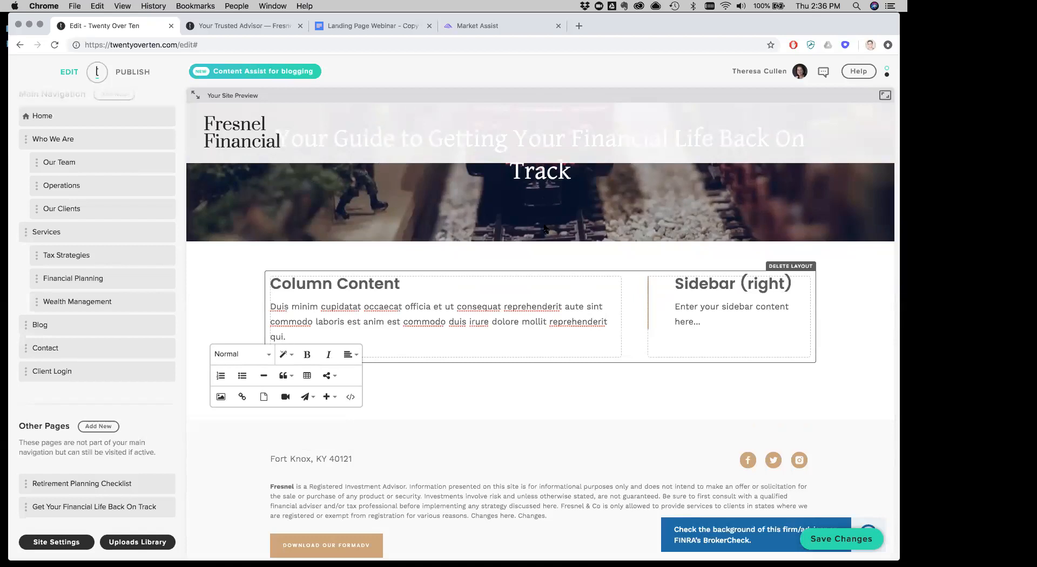
{"action": "left_click", "coordinate": [266, 288], "text": "shift"}
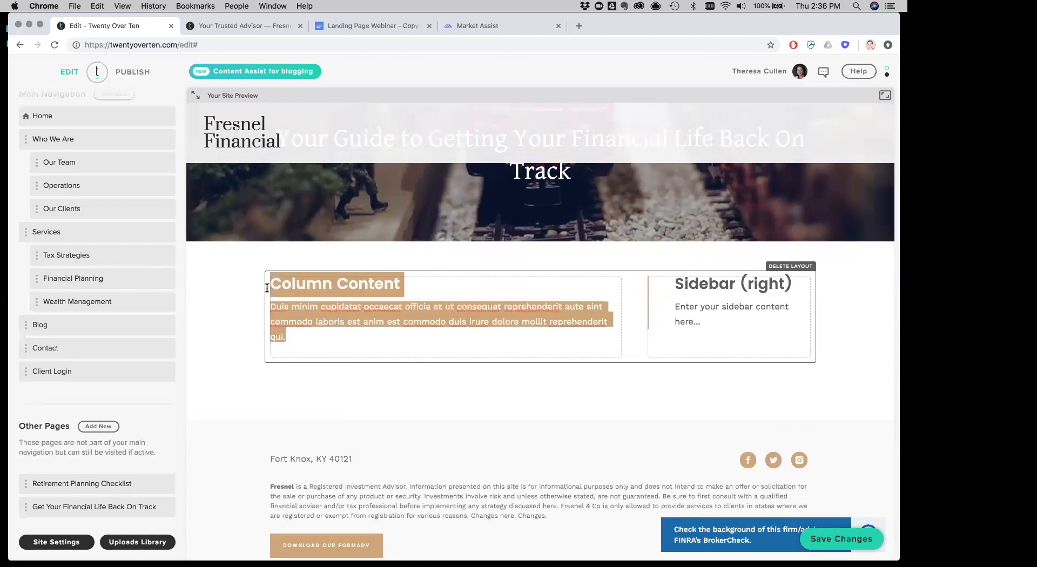
{"action": "key", "text": "BackSpace"}
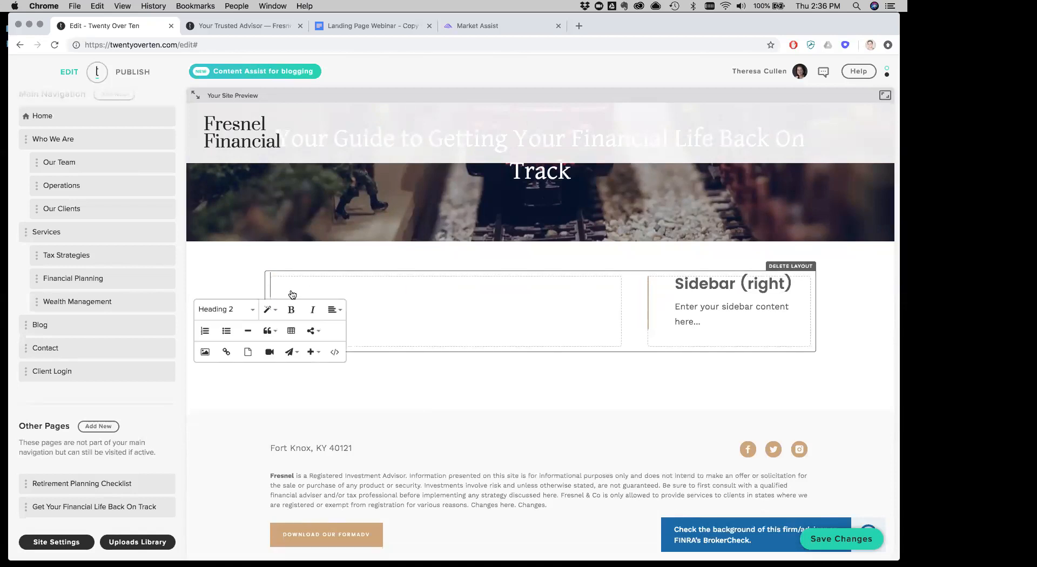
{"action": "left_click", "coordinate": [231, 309]}
{"action": "left_click", "coordinate": [222, 330]}
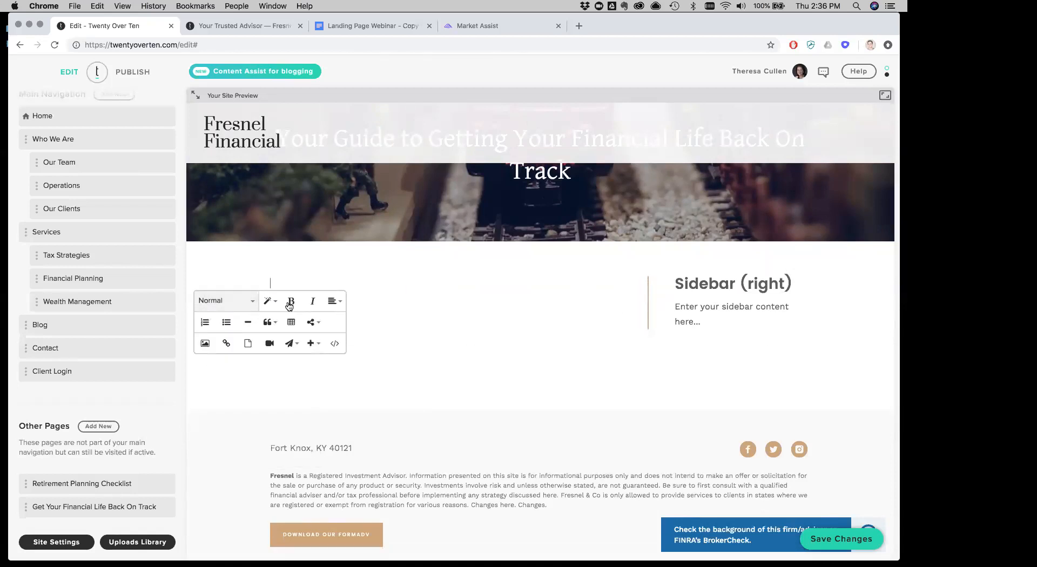
{"action": "type", "text": "Are you overwhelmed by the increasing complexity of your finances?  Take Charge of your Money. Invest in your Future.  In this guide, you’ll learn: How to determine what triggers you to make poor financial decisions. A roadmap for making tough financial decisions with your spouse or partner. Our 3 step plan to create a budget that works. How to establish long term goals you will actually want to keep to save for the future."}
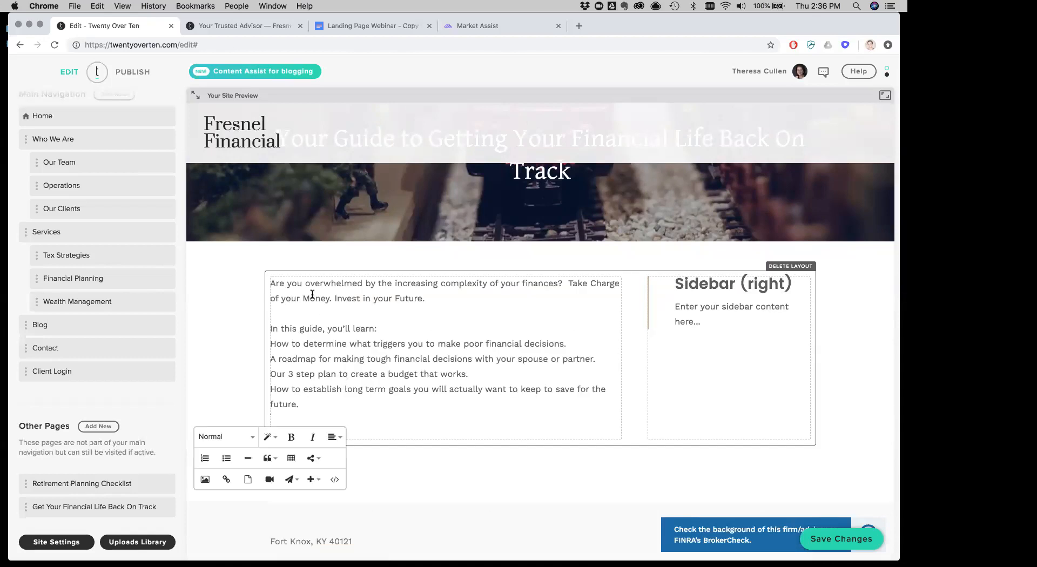
- Apply the Jumbo style to the opening "Are you overwhelmed" text and add a paragraph break after it
{"action": "left_click_drag", "start_coordinate": [430, 302], "coordinate": [266, 284]}
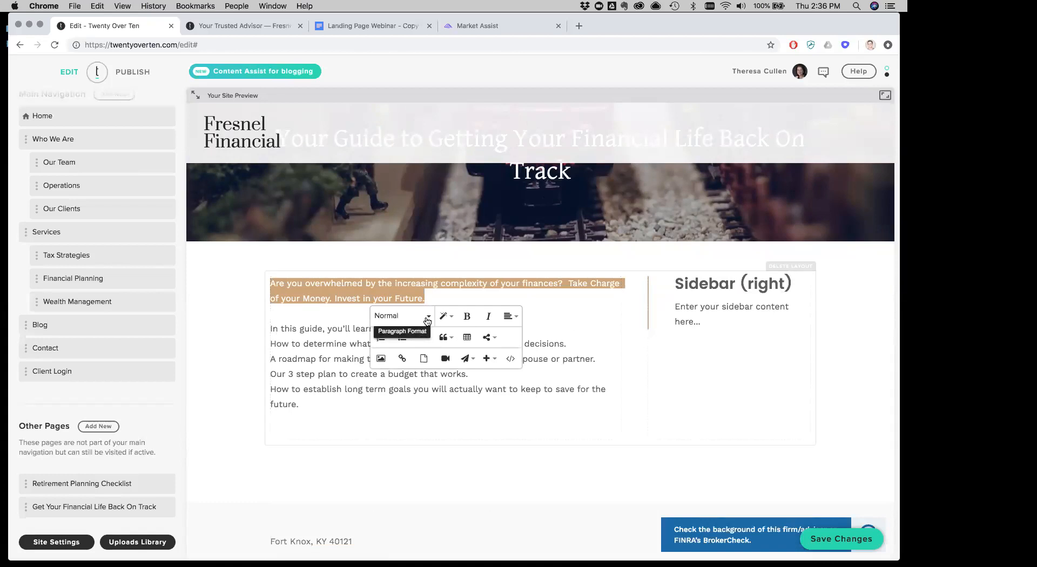
{"action": "left_click", "coordinate": [423, 317]}
{"action": "left_click", "coordinate": [422, 336]}
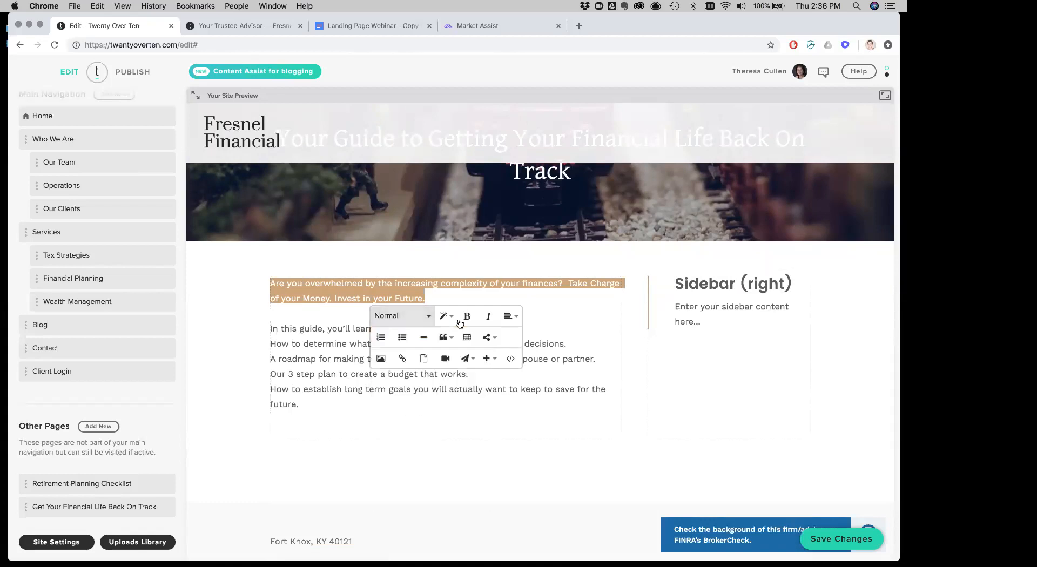
{"action": "left_click", "coordinate": [446, 316]}
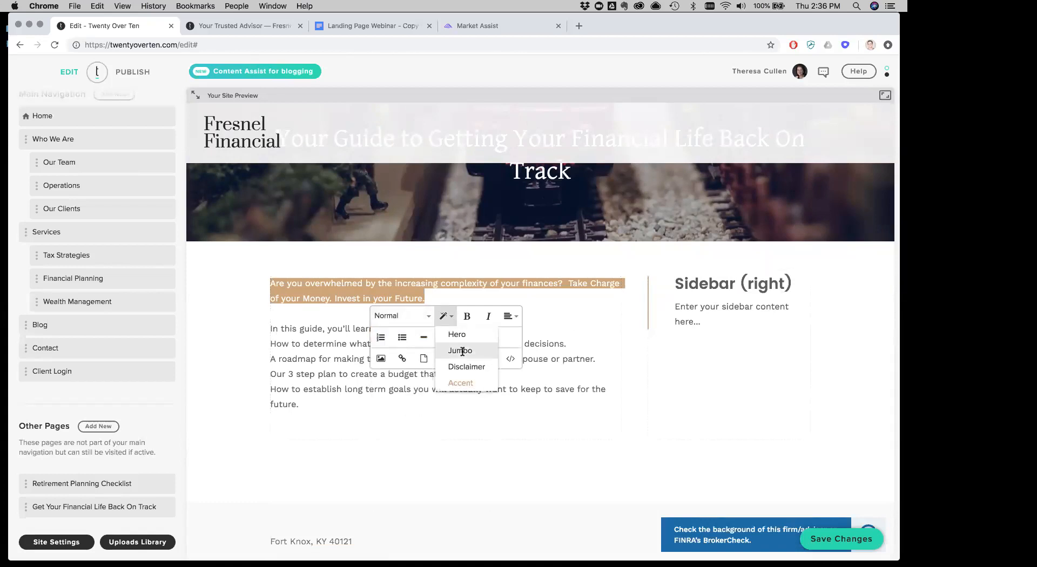
{"action": "left_click", "coordinate": [462, 351]}
{"action": "left_click", "coordinate": [313, 367]}
{"action": "left_click", "coordinate": [344, 360]}
{"action": "key", "text": "Return"}
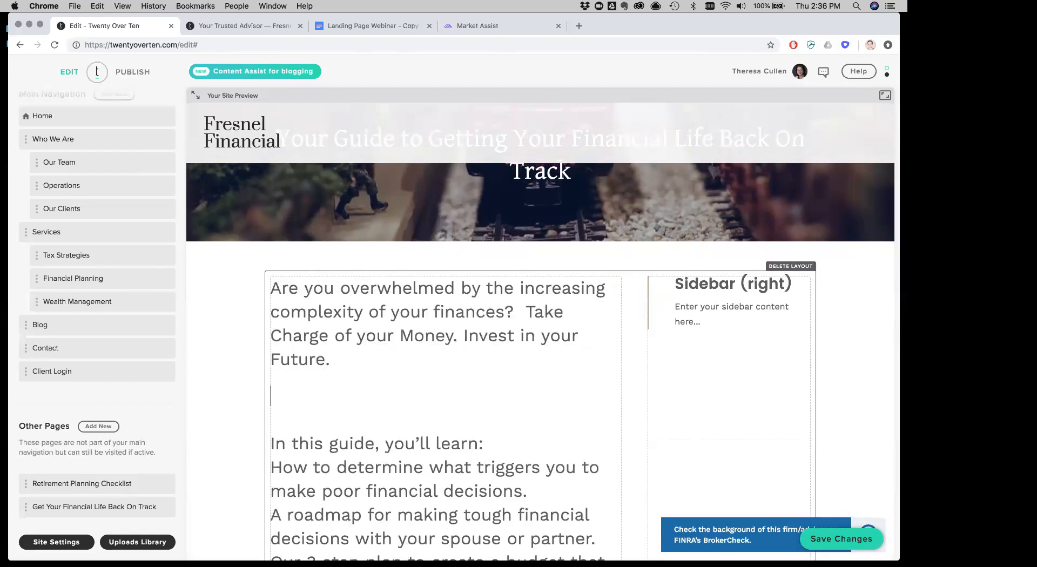
- Remove the Jumbo style from the "In this guide, you'll learn" text and its four points
{"action": "scroll", "coordinate": [340, 439], "scroll_direction": "down", "scroll_amount": 5}
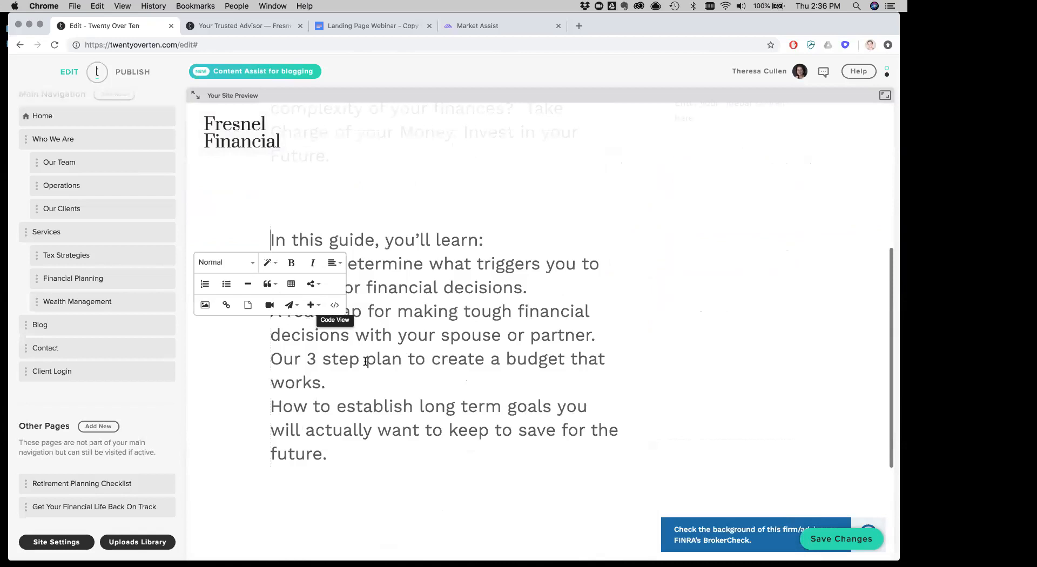
{"action": "key", "text": "super+a"}
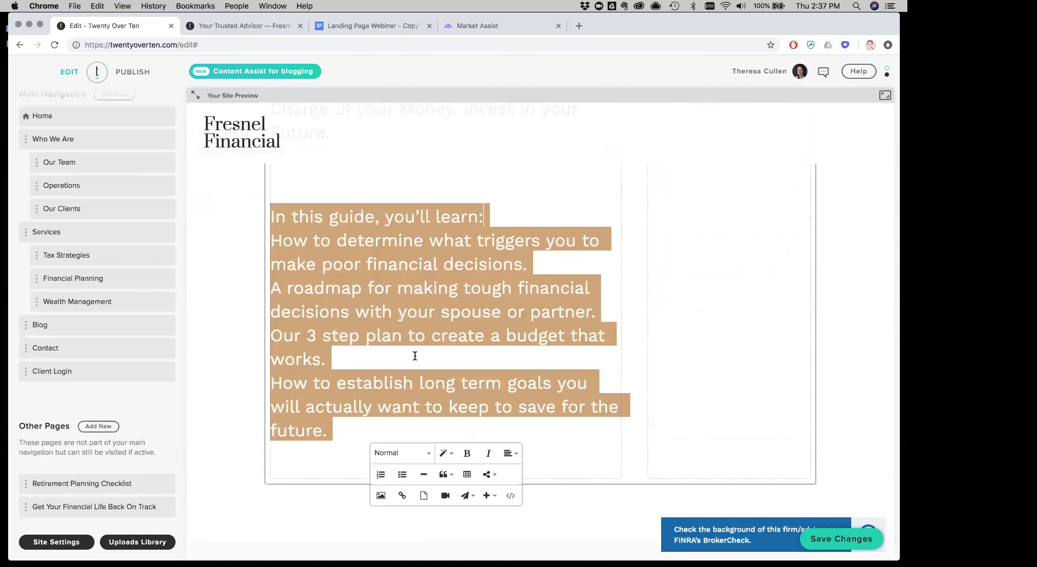
{"action": "left_click", "coordinate": [447, 453]}
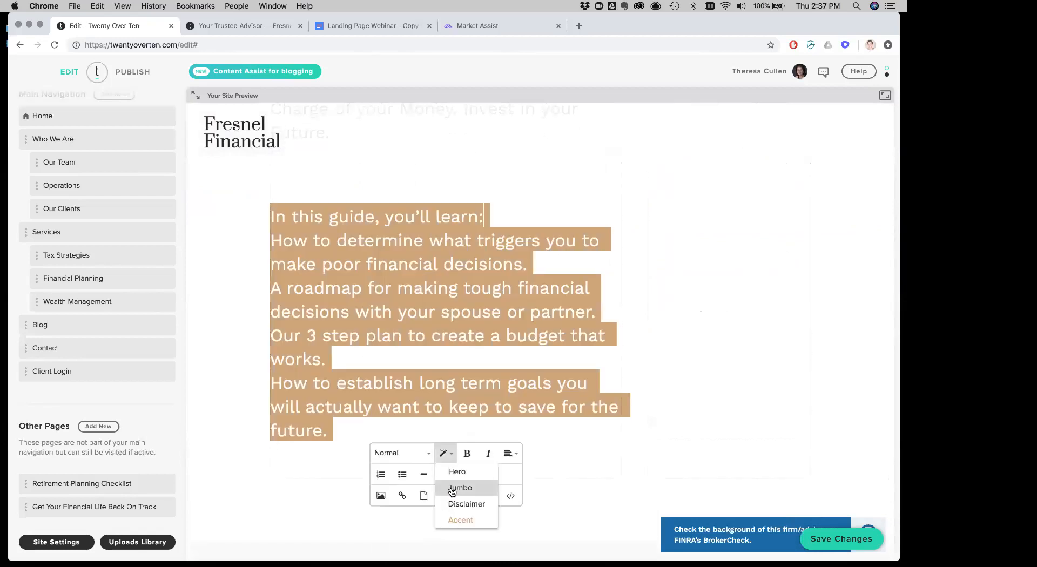
{"action": "left_click", "coordinate": [450, 488]}
{"action": "left_click", "coordinate": [387, 281]}
{"action": "scroll", "coordinate": [378, 276], "scroll_direction": "up", "scroll_amount": 3}
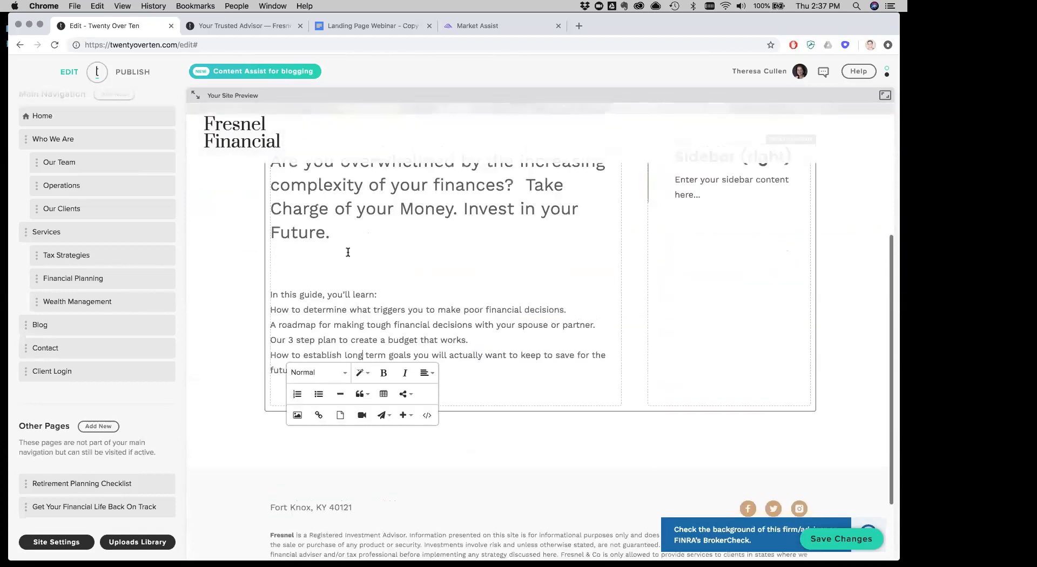
{"action": "left_click", "coordinate": [281, 296]}
{"action": "key", "text": "BackSpace"}
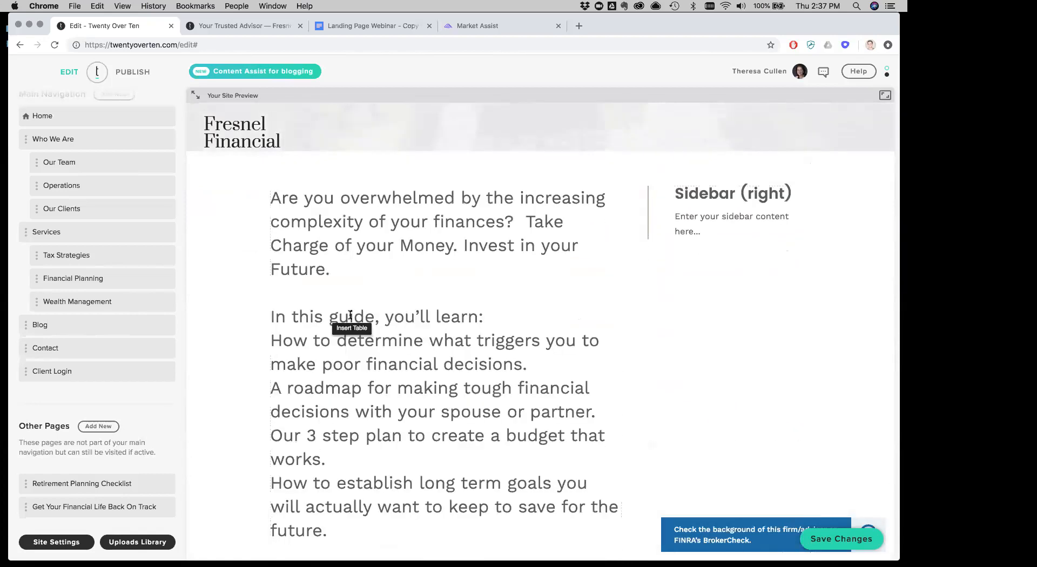
{"action": "key", "text": "super+z"}
- Make the line "In this guide, you'll learn:" bold
{"action": "left_click_drag", "start_coordinate": [382, 334], "coordinate": [262, 329]}
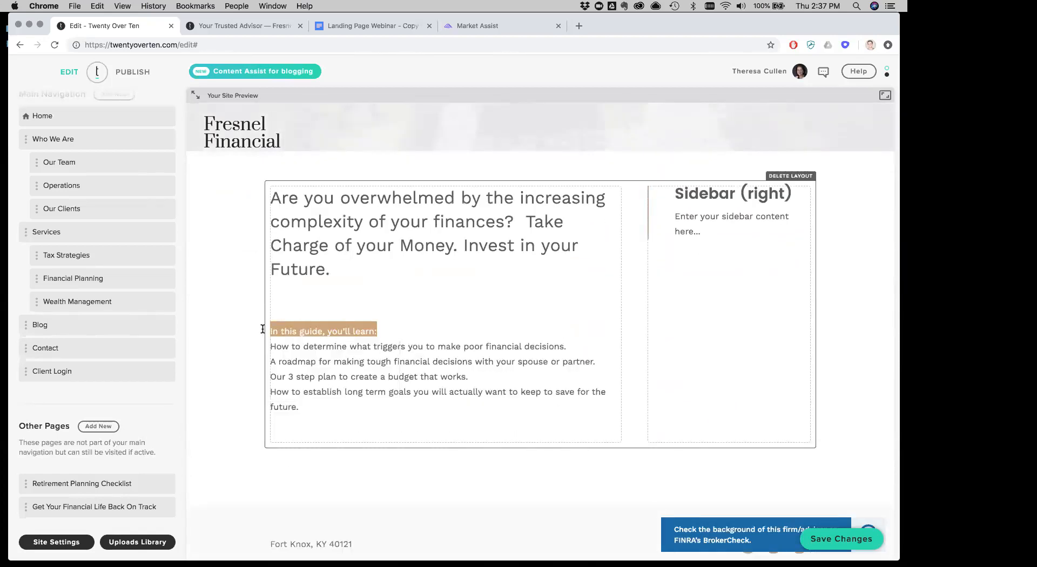
{"action": "key", "text": "super+b"}
{"action": "left_click", "coordinate": [380, 291]}
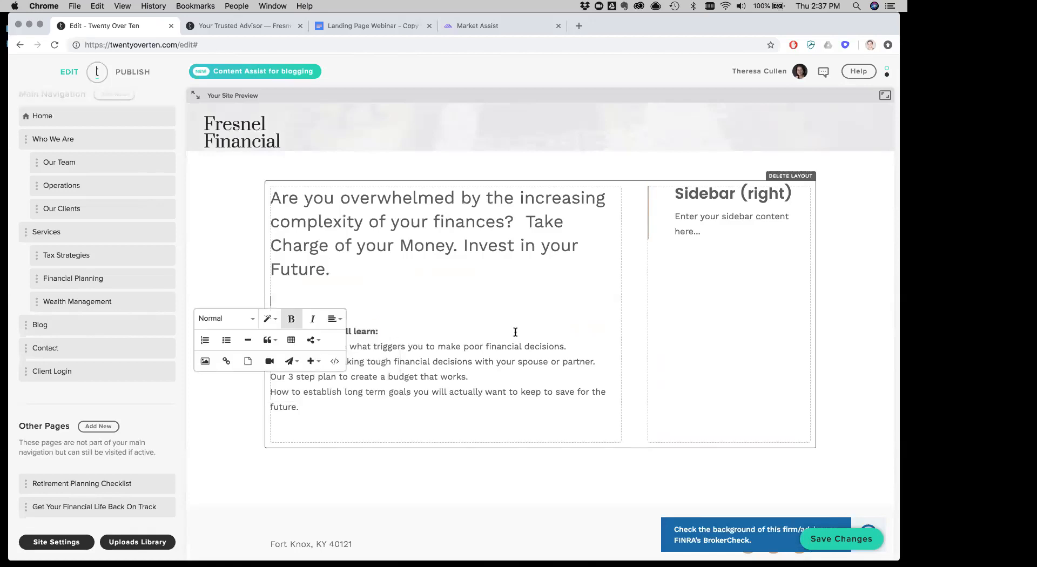
- Try to turn the four guide points into a bulleted list
{"action": "left_click_drag", "start_coordinate": [339, 420], "coordinate": [262, 349]}
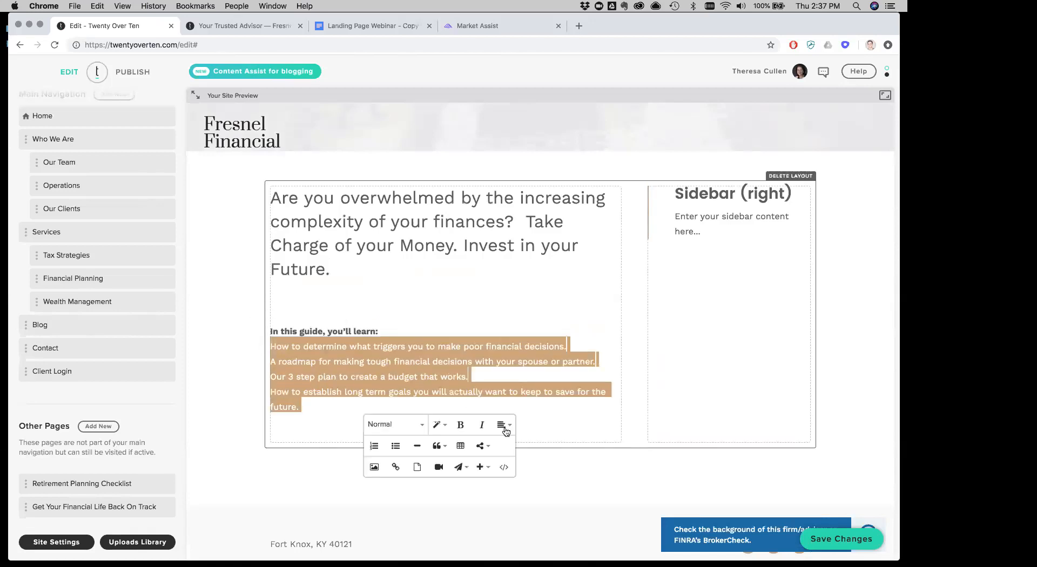
{"action": "left_click", "coordinate": [396, 446]}
{"action": "key", "text": "super+z"}
- Undo the bold, Jumbo and paragraph break changes made to the main column's text
{"action": "left_click", "coordinate": [305, 406]}
{"action": "left_click_drag", "start_coordinate": [304, 407], "coordinate": [265, 332]}
{"action": "left_click", "coordinate": [319, 291]}
{"action": "key", "text": "super+z"}
{"action": "key", "text": "super+z"}
{"action": "key", "text": "super+z"}
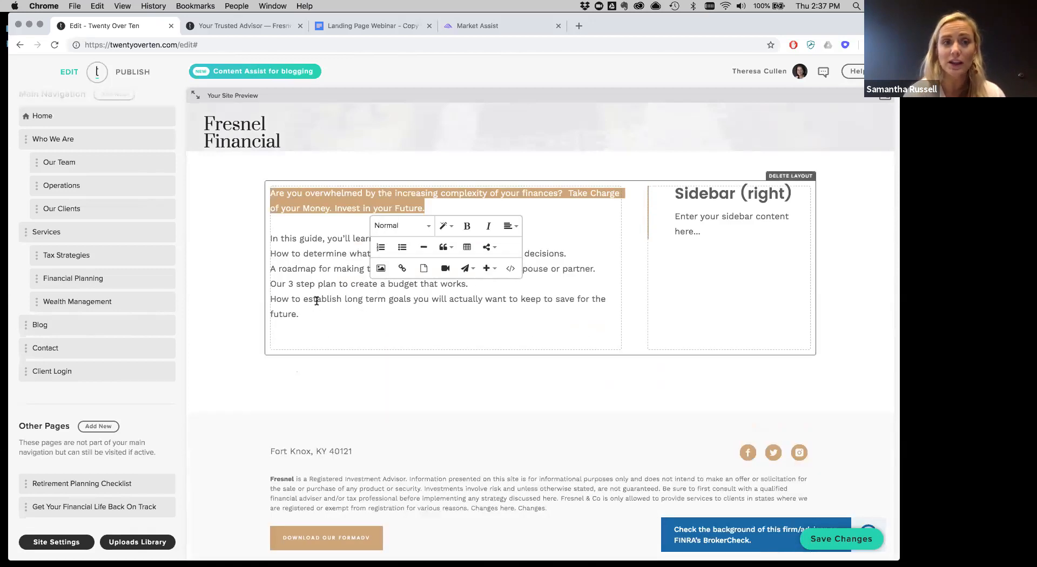
{"action": "left_click", "coordinate": [406, 227]}
{"action": "left_click", "coordinate": [417, 227]}
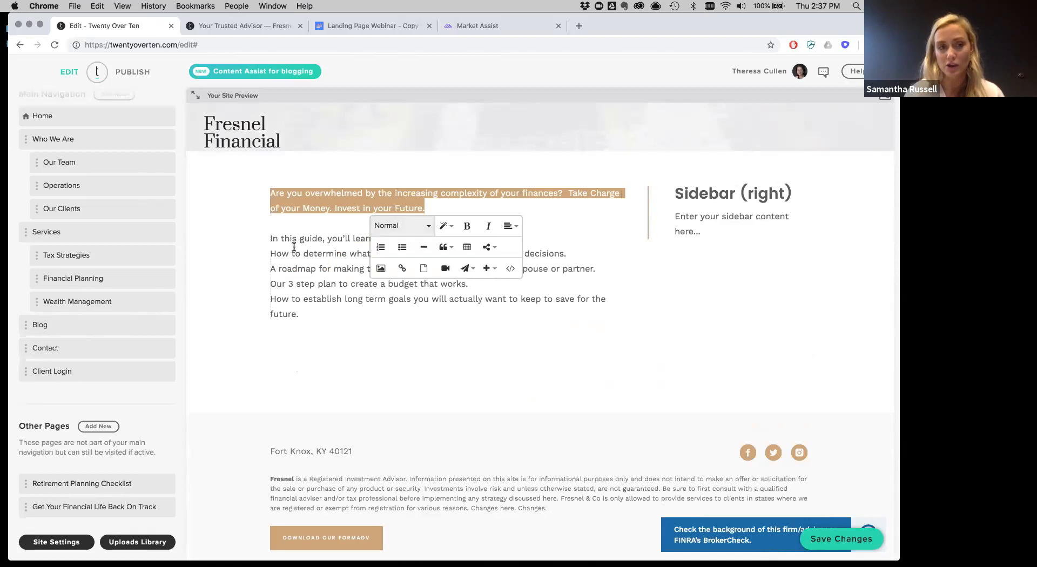
- Insert paragraph breaks before the first, third and fourth guide points under "In this guide, you'll learn:"
{"action": "left_click", "coordinate": [271, 253]}
{"action": "key", "text": "Return"}
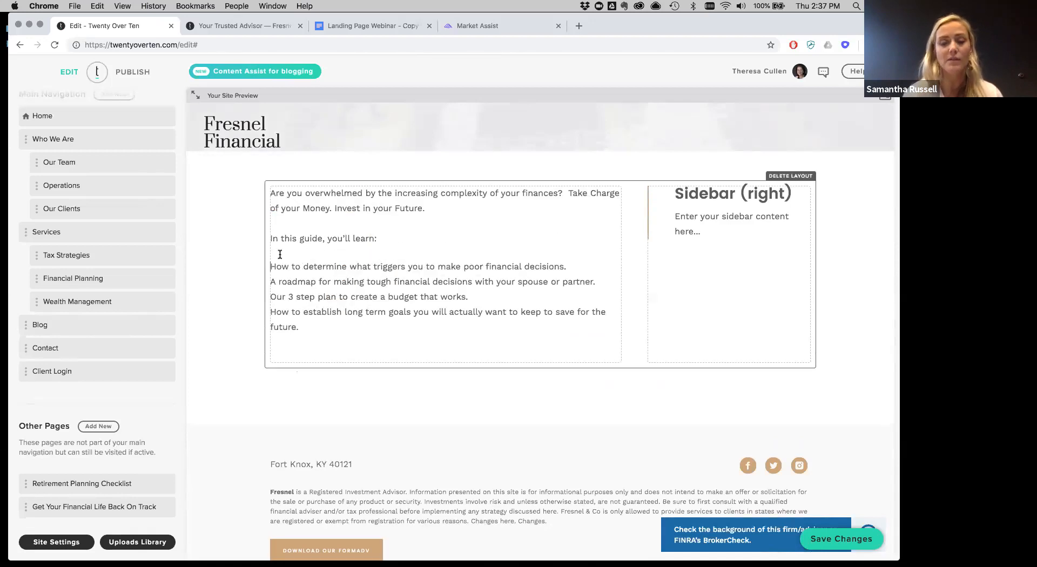
{"action": "left_click", "coordinate": [271, 267]}
{"action": "left_click", "coordinate": [381, 282]}
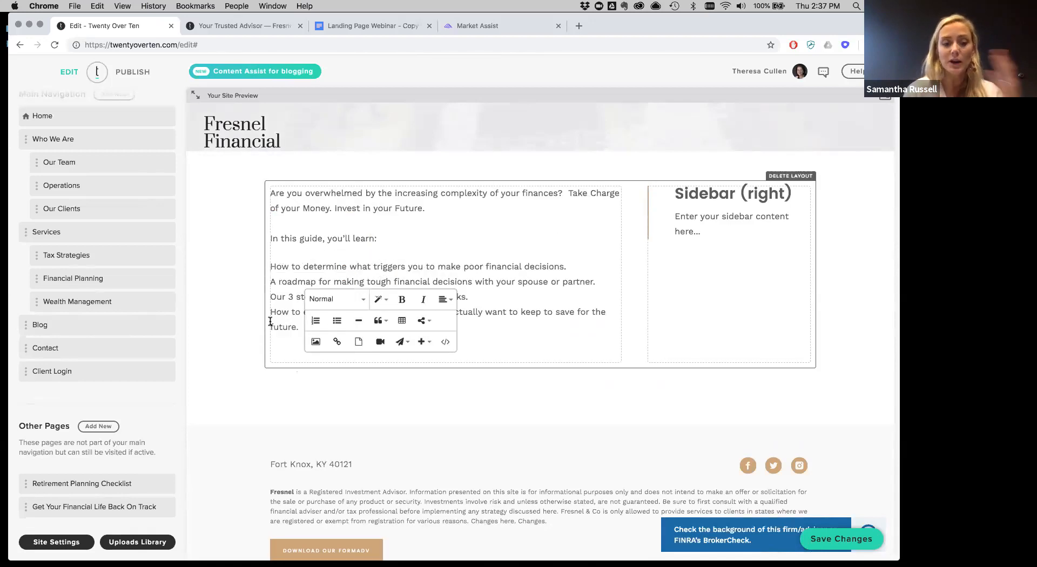
{"action": "left_click", "coordinate": [271, 312]}
{"action": "key", "text": "BackSpace"}
{"action": "key", "text": "Return"}
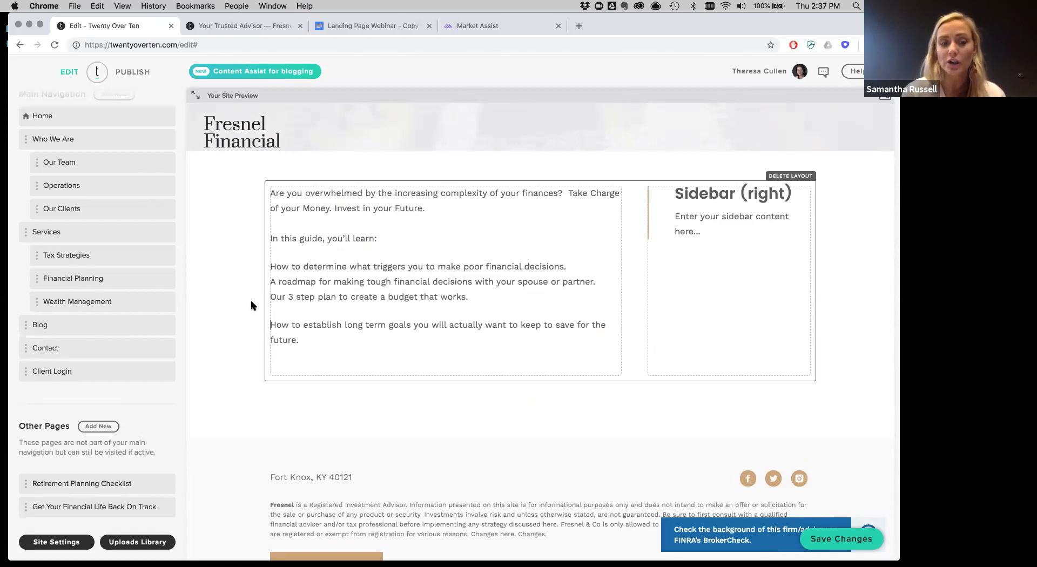
{"action": "left_click", "coordinate": [272, 297]}
{"action": "key", "text": "BackSpace"}
{"action": "key", "text": "Return"}
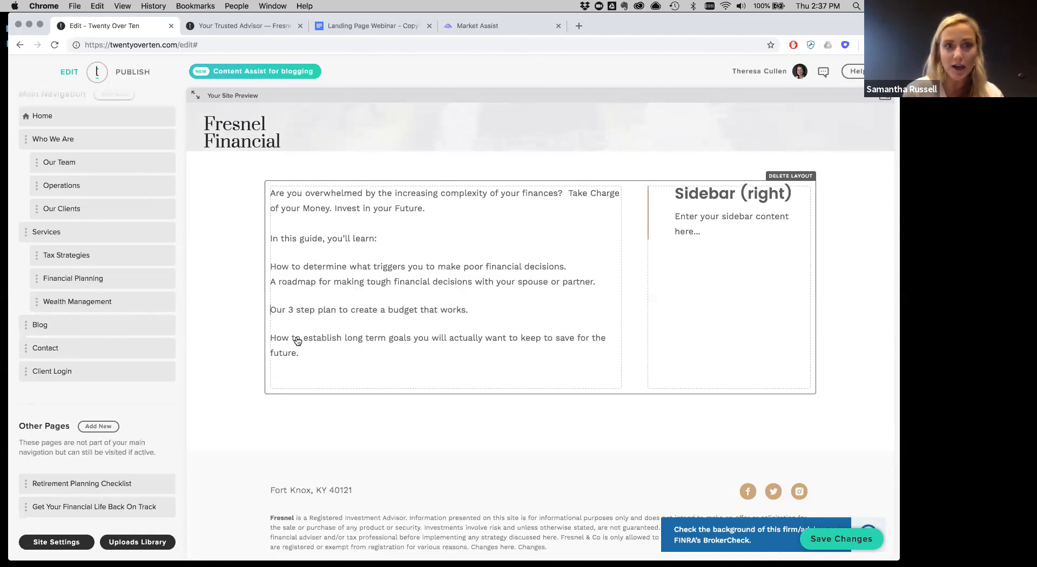
- Turn the guide points into a bulleted list and make the line "In this guide, you'll learn:" bold
{"action": "left_click_drag", "start_coordinate": [361, 360], "coordinate": [265, 279]}
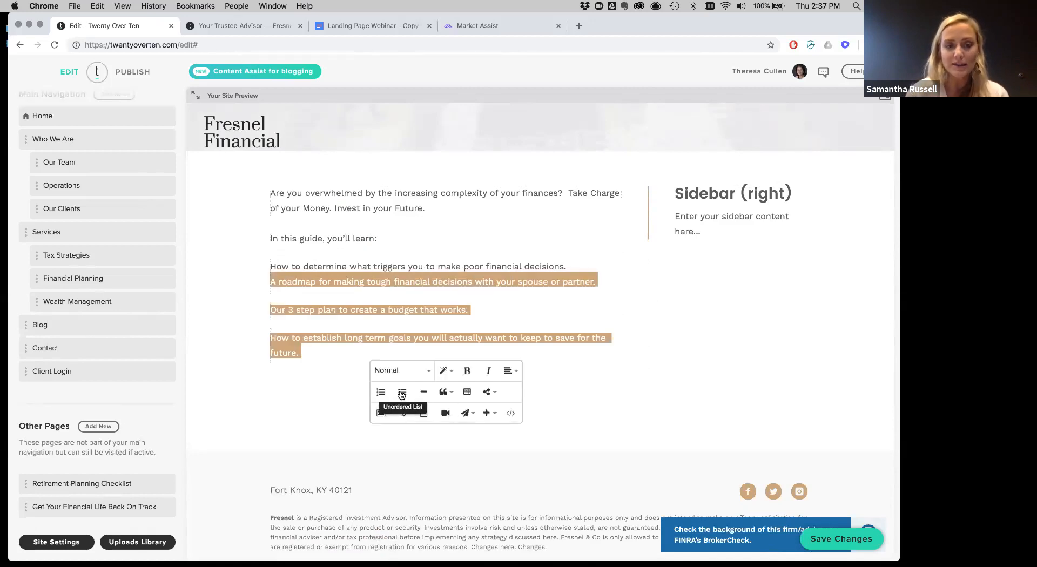
{"action": "left_click", "coordinate": [415, 392]}
{"action": "triple_click", "coordinate": [320, 230]}
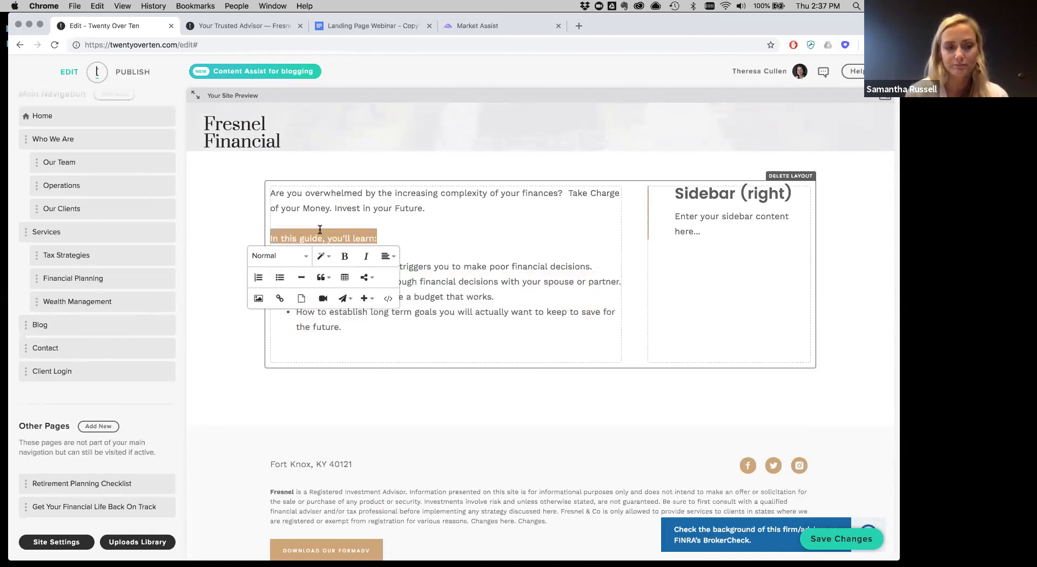
{"action": "left_click", "coordinate": [345, 256]}
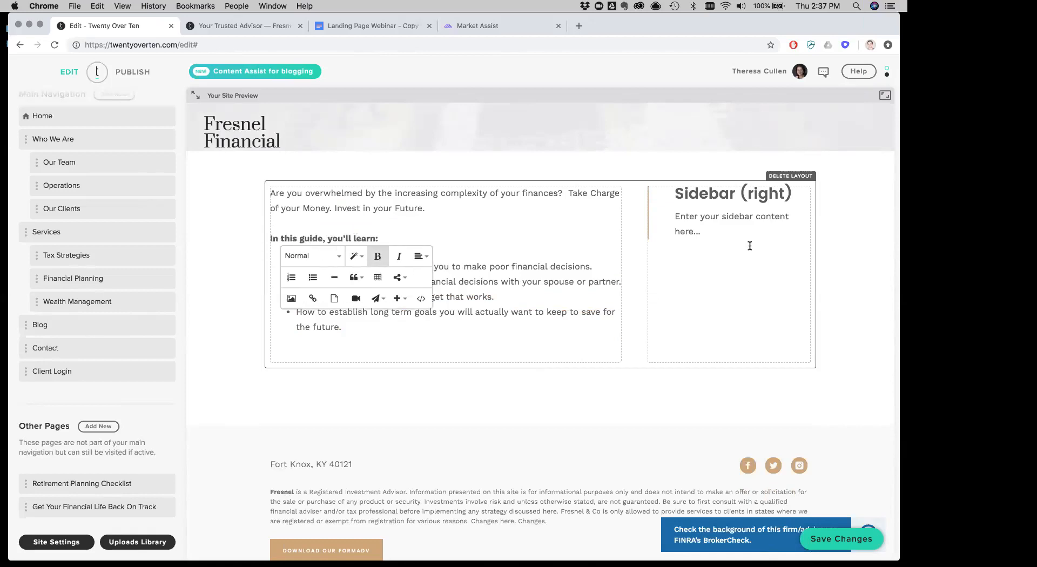
- Try the Heading 1 style on the opening "Are you overwhelmed" paragraph and undo it
{"action": "scroll", "coordinate": [370, 262], "scroll_direction": "up", "scroll_amount": 5}
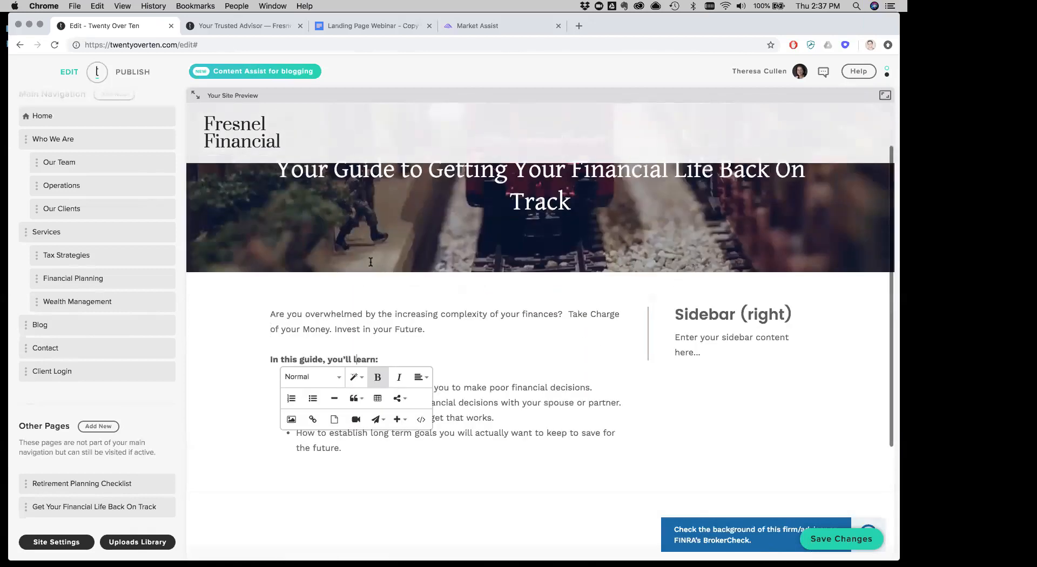
{"action": "scroll", "coordinate": [378, 297], "scroll_direction": "down", "scroll_amount": 1}
{"action": "left_click", "coordinate": [419, 380]}
{"action": "key", "text": "Return"}
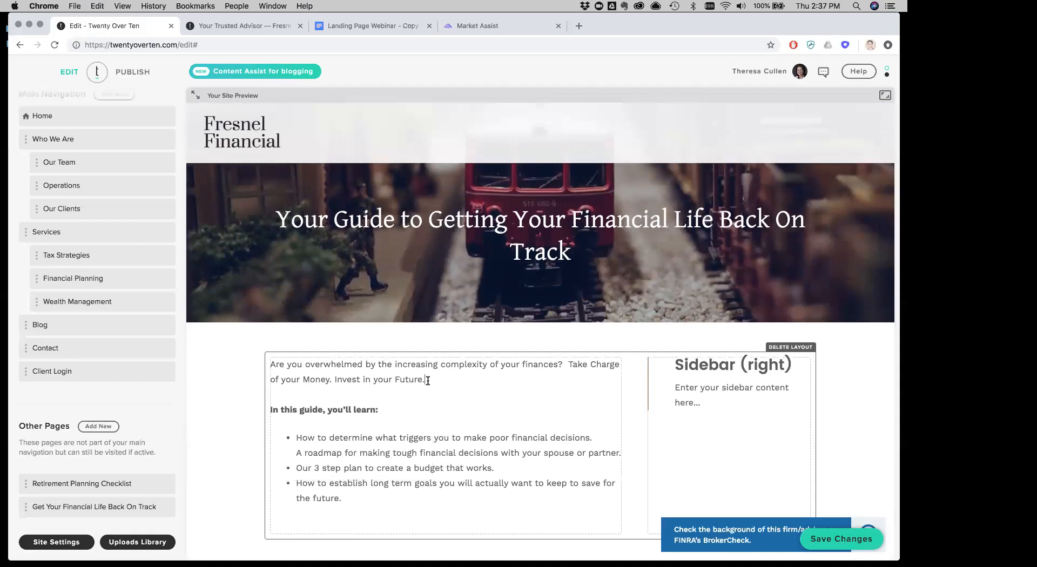
{"action": "key", "text": "BackSpace"}
{"action": "left_click", "coordinate": [430, 378]}
{"action": "left_click_drag", "start_coordinate": [427, 380], "coordinate": [260, 358]}
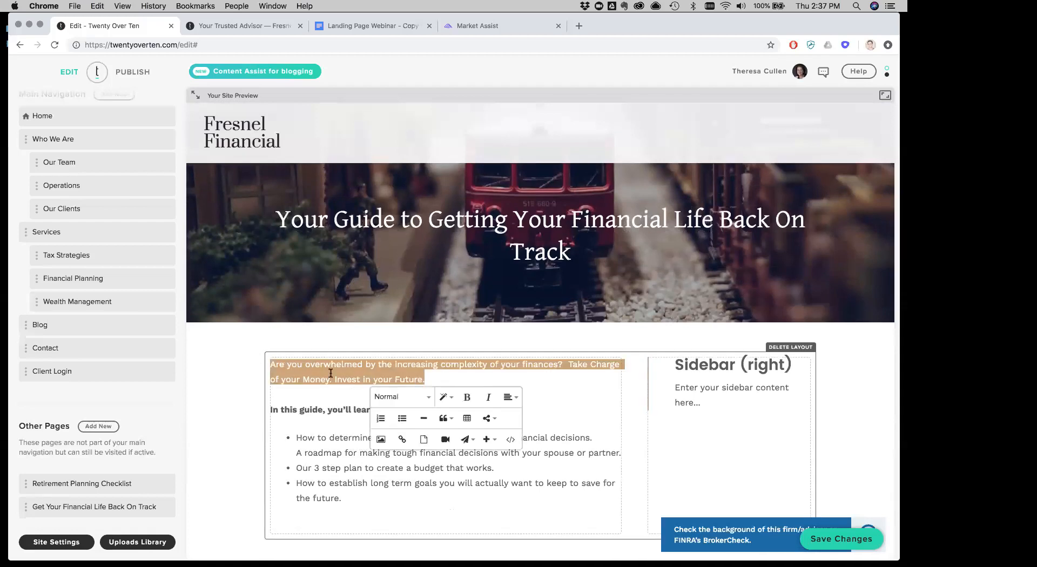
{"action": "left_click", "coordinate": [399, 398]}
{"action": "left_click", "coordinate": [423, 454]}
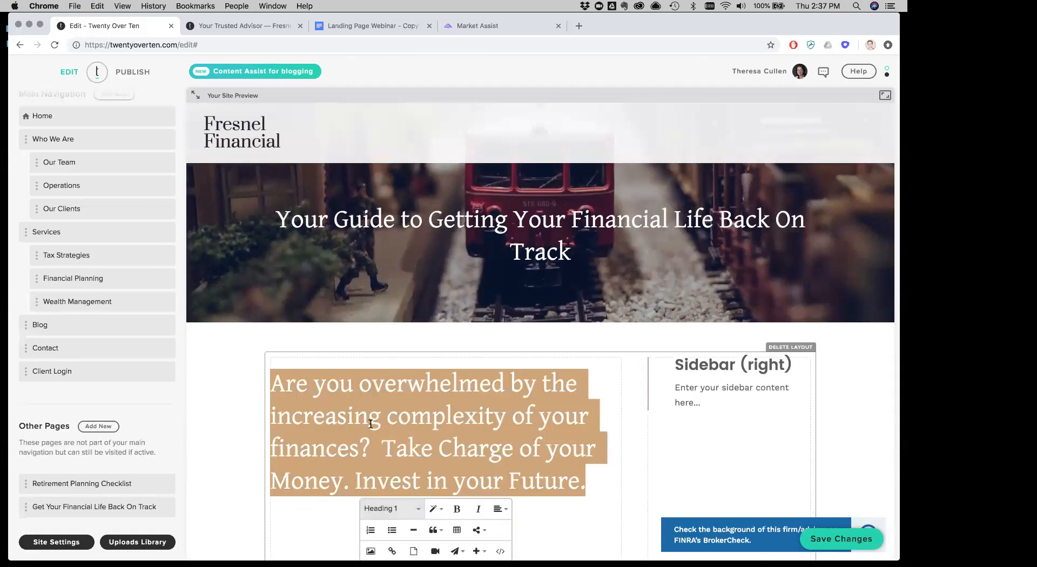
{"action": "scroll", "coordinate": [371, 425], "scroll_direction": "down", "scroll_amount": 2}
{"action": "key", "text": "super+z"}
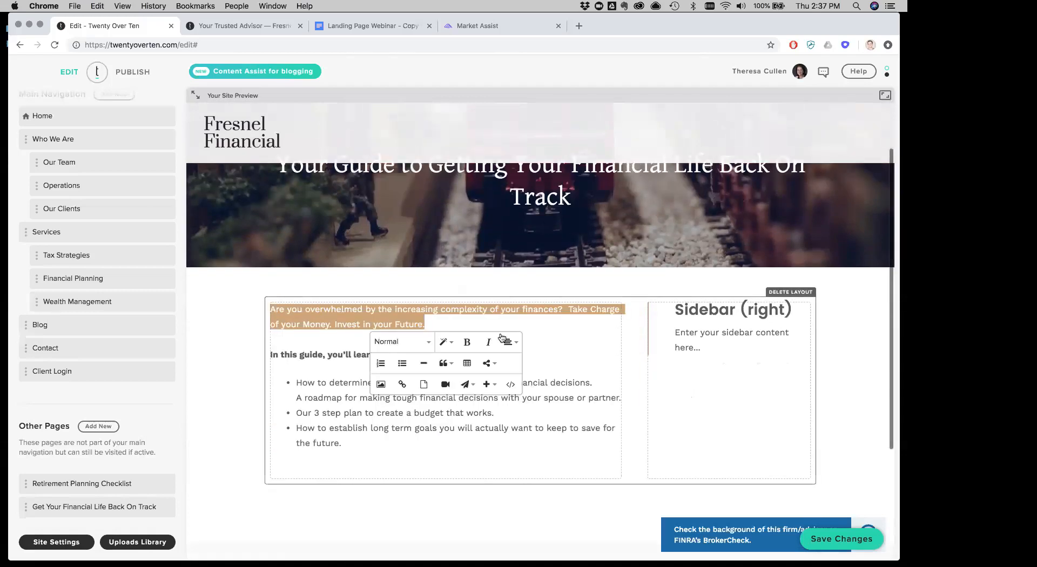
{"action": "left_click", "coordinate": [581, 326]}
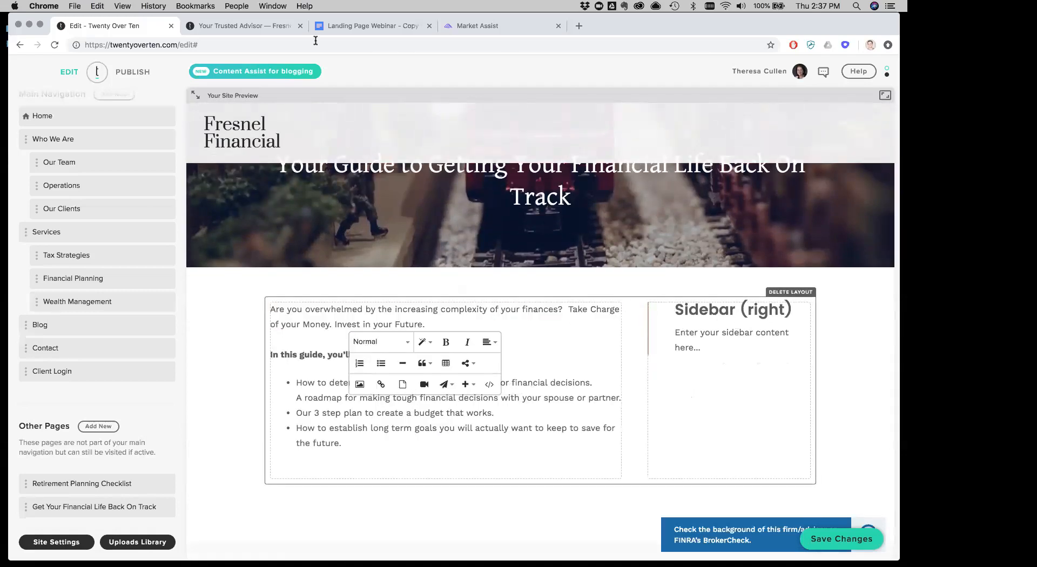
- Check the landing page copy in Google Docs and add an empty paragraph after "Invest in your Future." on the page
{"action": "left_click", "coordinate": [357, 26]}
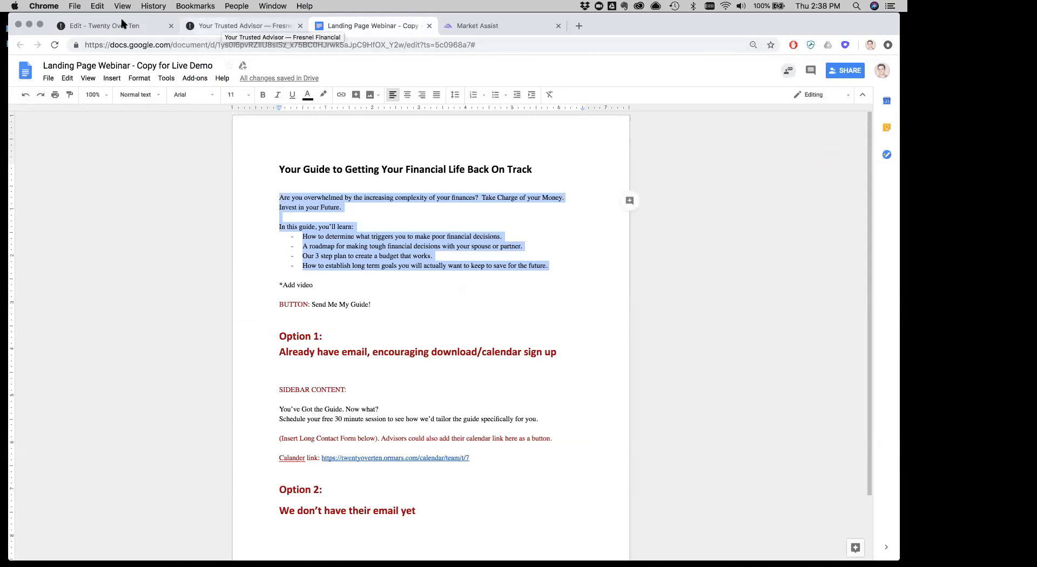
{"action": "left_click", "coordinate": [87, 28]}
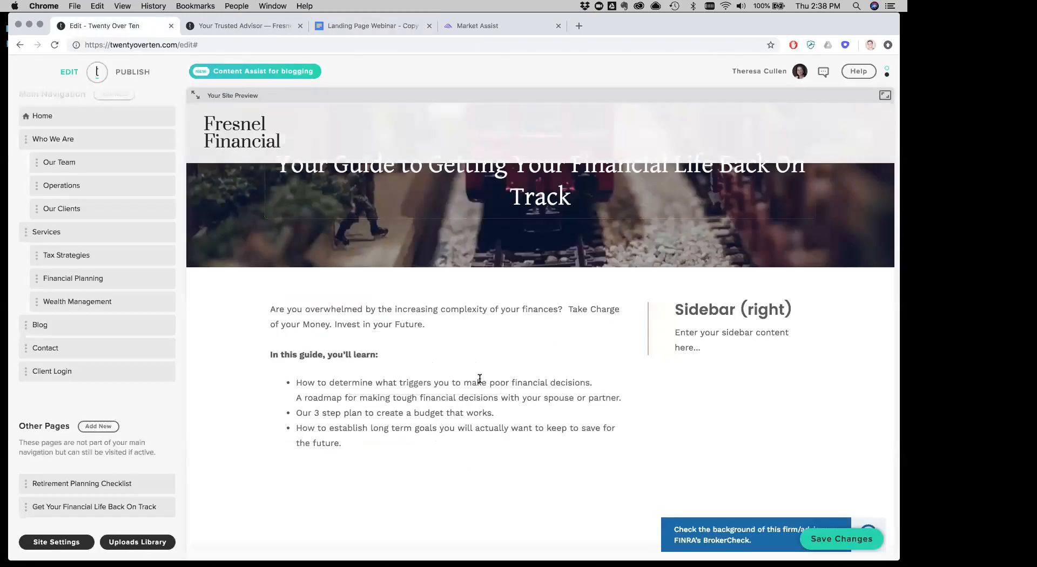
{"action": "left_click", "coordinate": [413, 443]}
{"action": "left_click", "coordinate": [433, 319]}
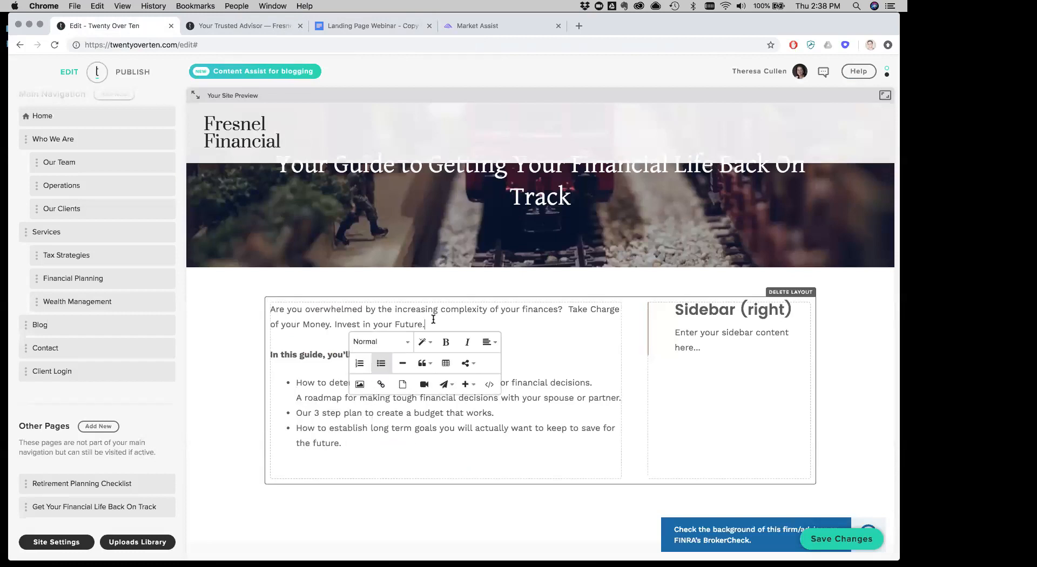
{"action": "key", "text": "Return"}
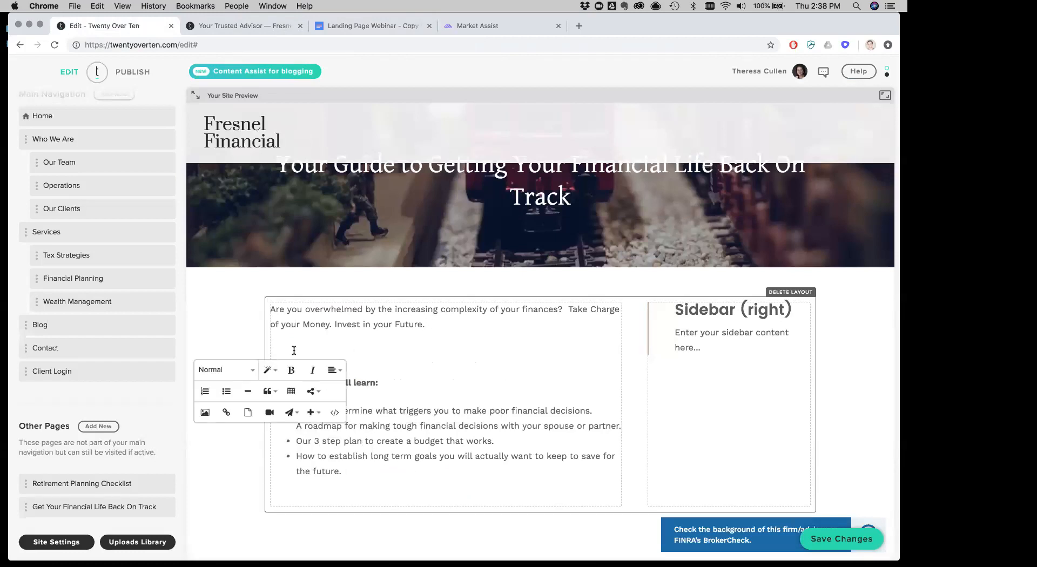
{"action": "left_click", "coordinate": [269, 413]}
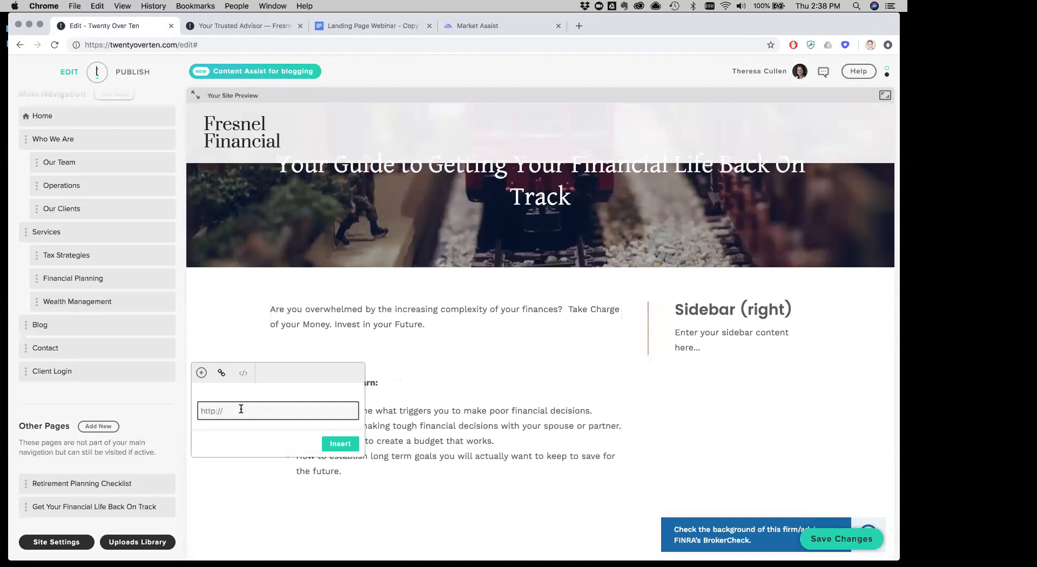
{"action": "key", "text": "super+t"}
{"action": "type", "text": "vimeo"}
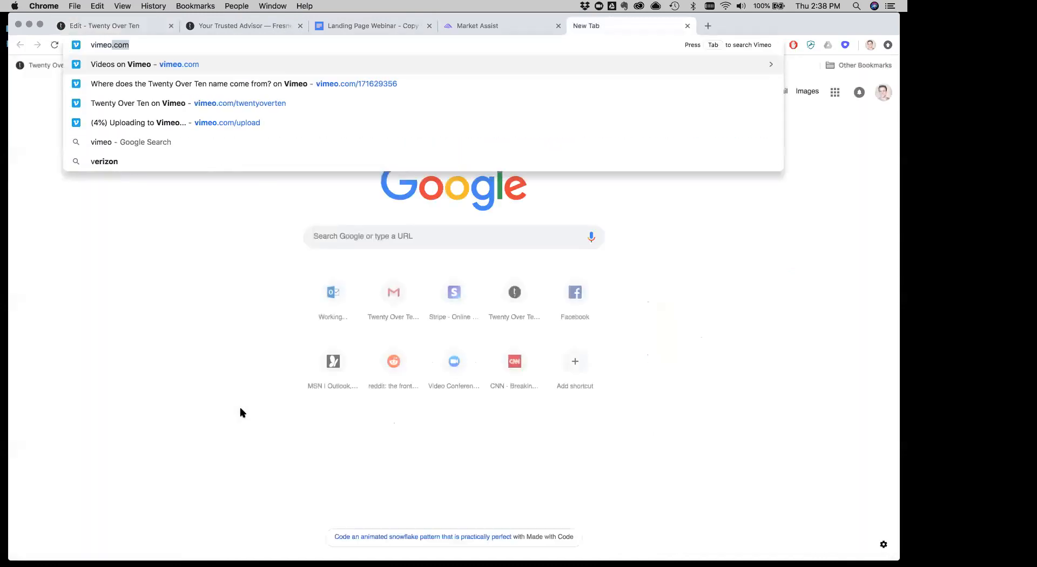
{"action": "left_click", "coordinate": [272, 89]}
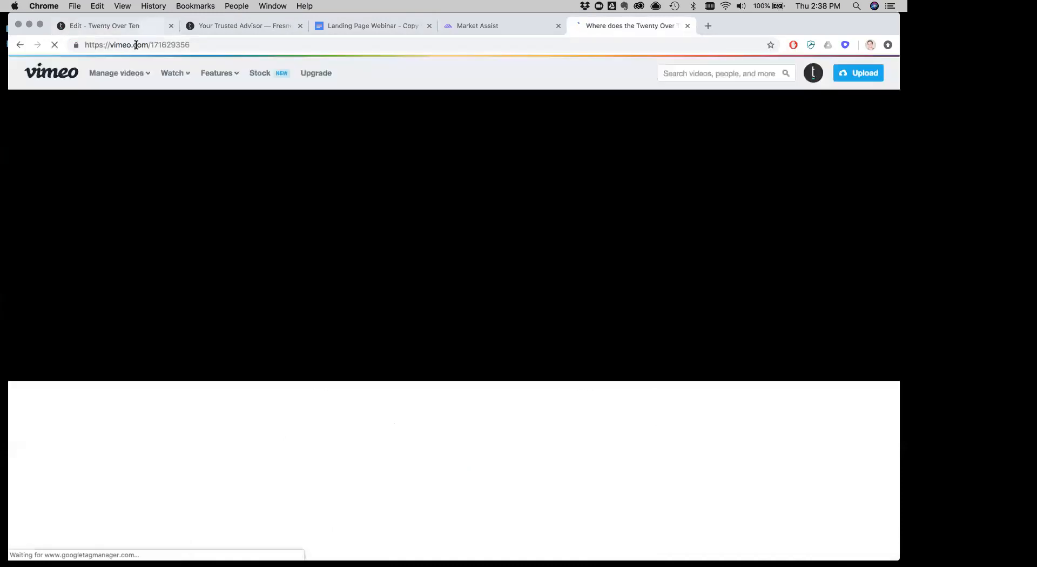
{"action": "left_click", "coordinate": [137, 45]}
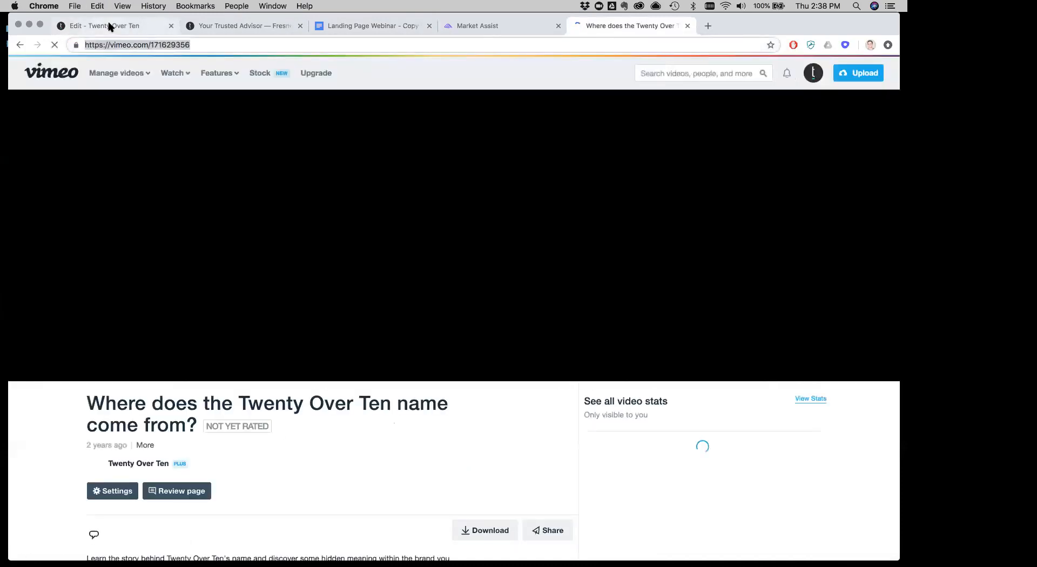
{"action": "left_click", "coordinate": [108, 26]}
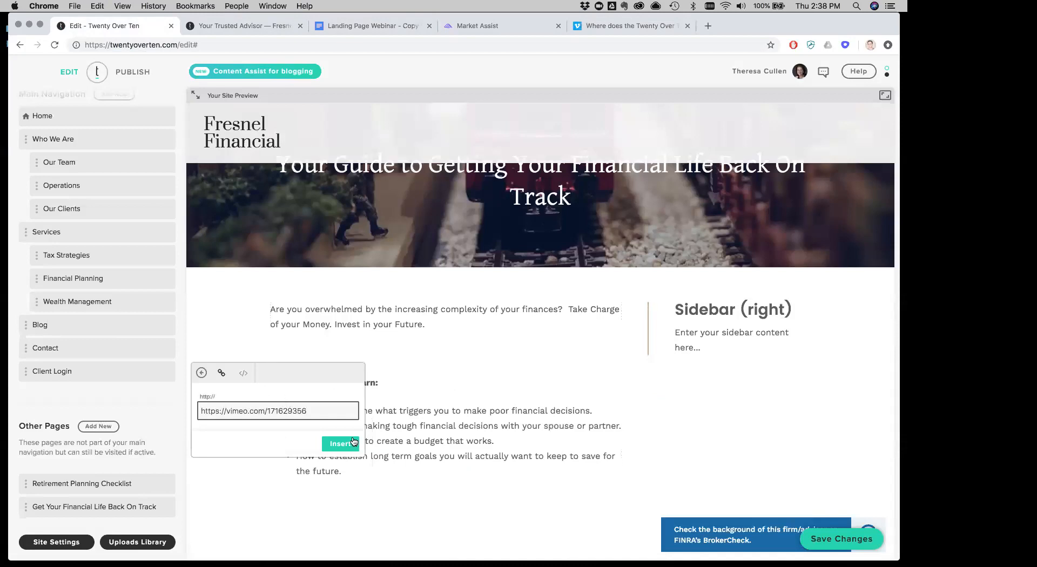
{"action": "left_click", "coordinate": [340, 444]}
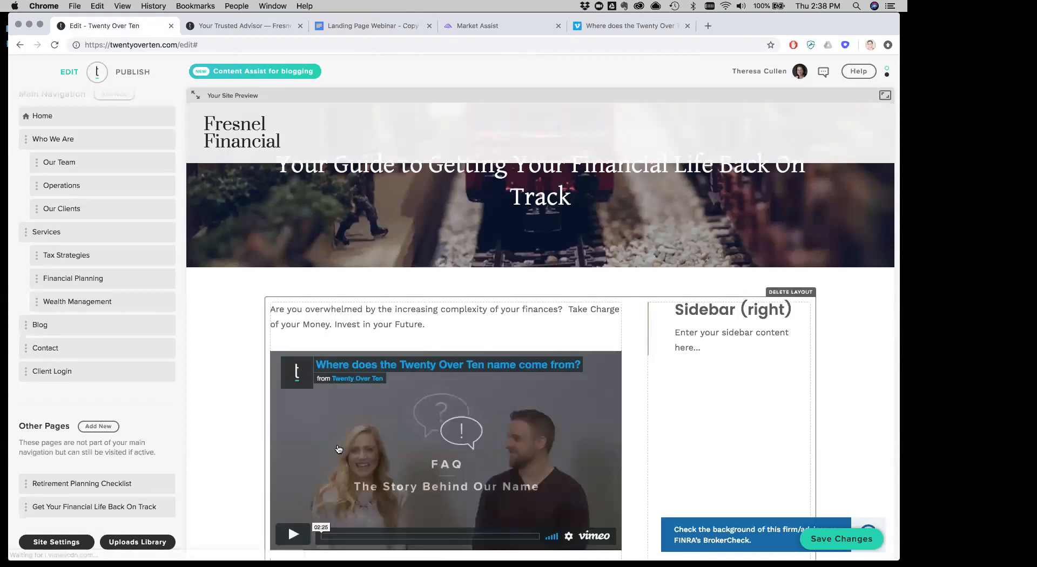
{"action": "scroll", "coordinate": [339, 446], "scroll_direction": "down", "scroll_amount": 5}
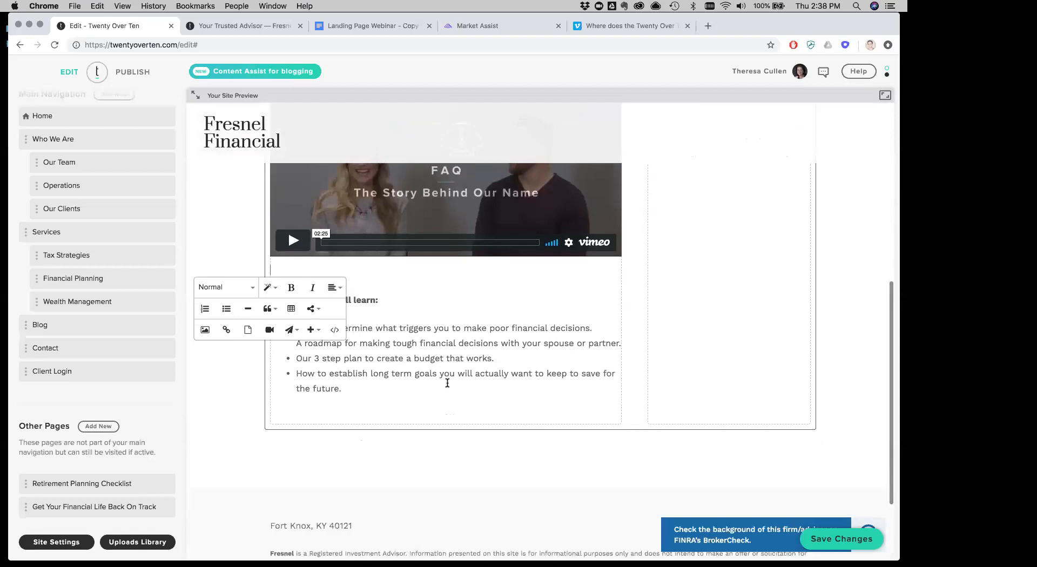
{"action": "left_click", "coordinate": [424, 389]}
- Replace the sidebar's placeholder heading and text with the heading "Download our Guide"
{"action": "scroll", "coordinate": [635, 302], "scroll_direction": "up", "scroll_amount": 5}
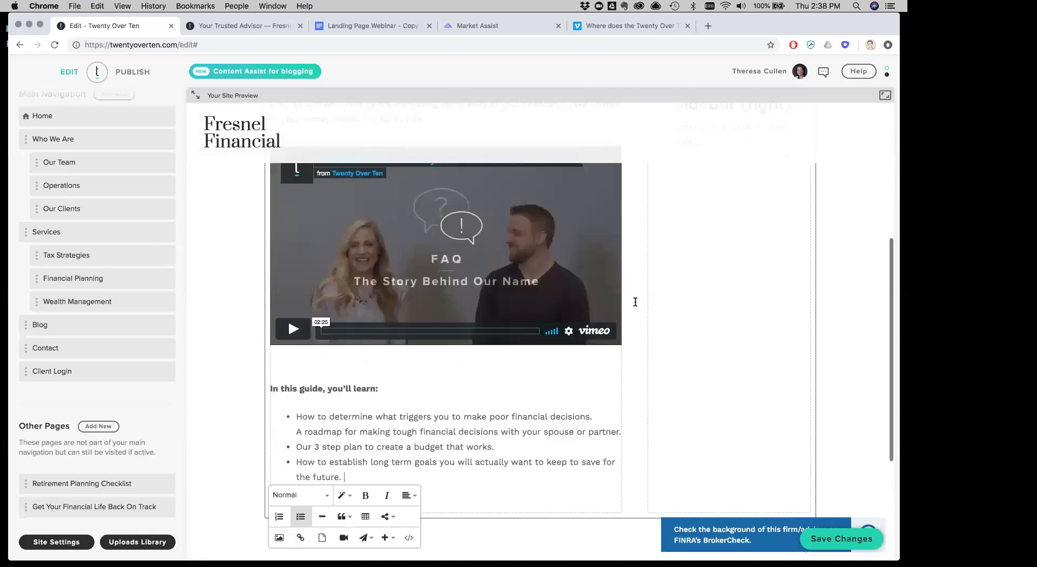
{"action": "left_click", "coordinate": [713, 238]}
{"action": "key", "text": "ctrl+a"}
{"action": "type", "text": "Download our"}
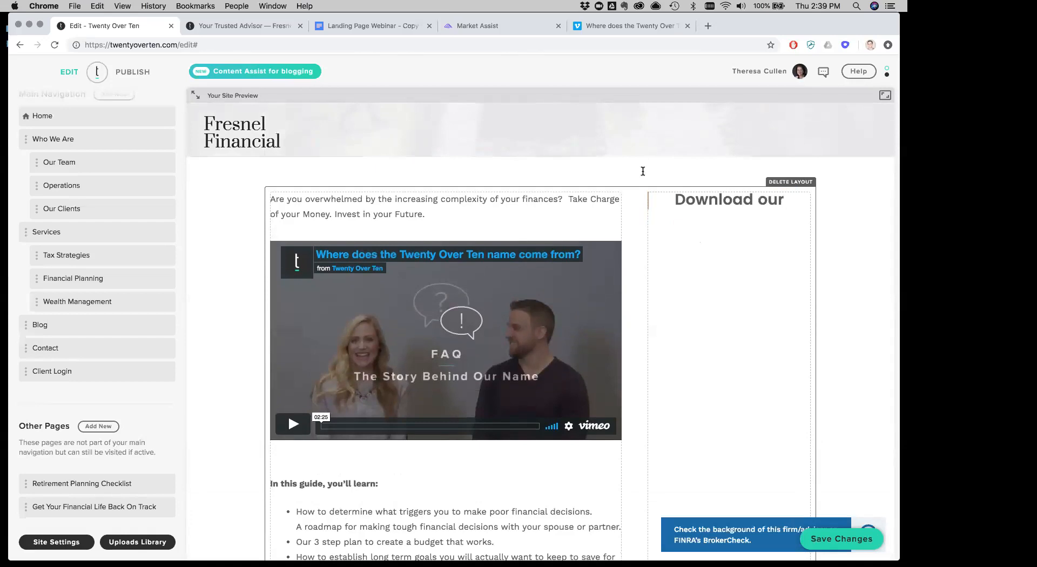
{"action": "left_click", "coordinate": [373, 28]}
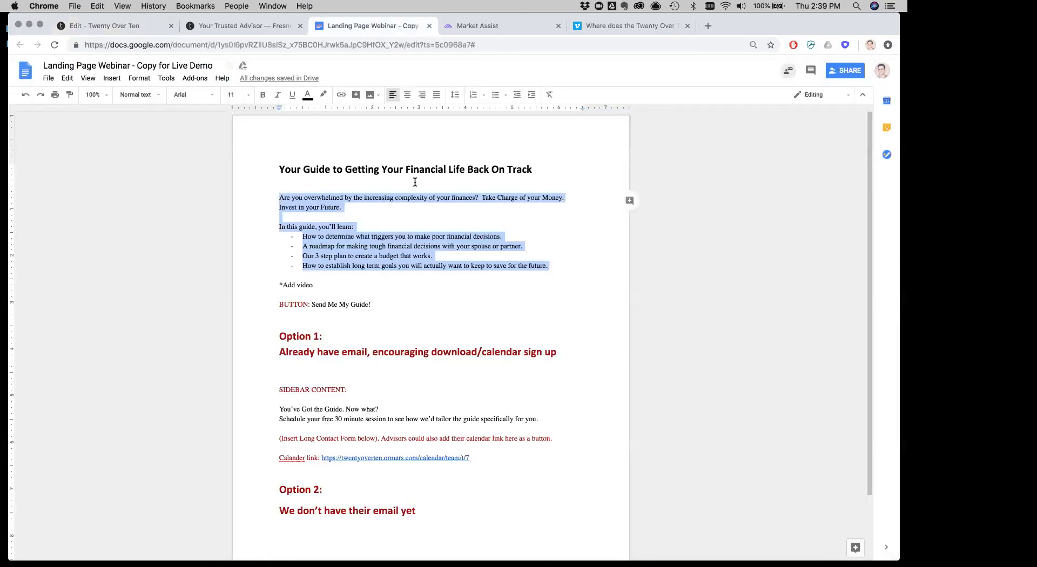
{"action": "left_click", "coordinate": [126, 27]}
{"action": "type", "text": "Guide"}
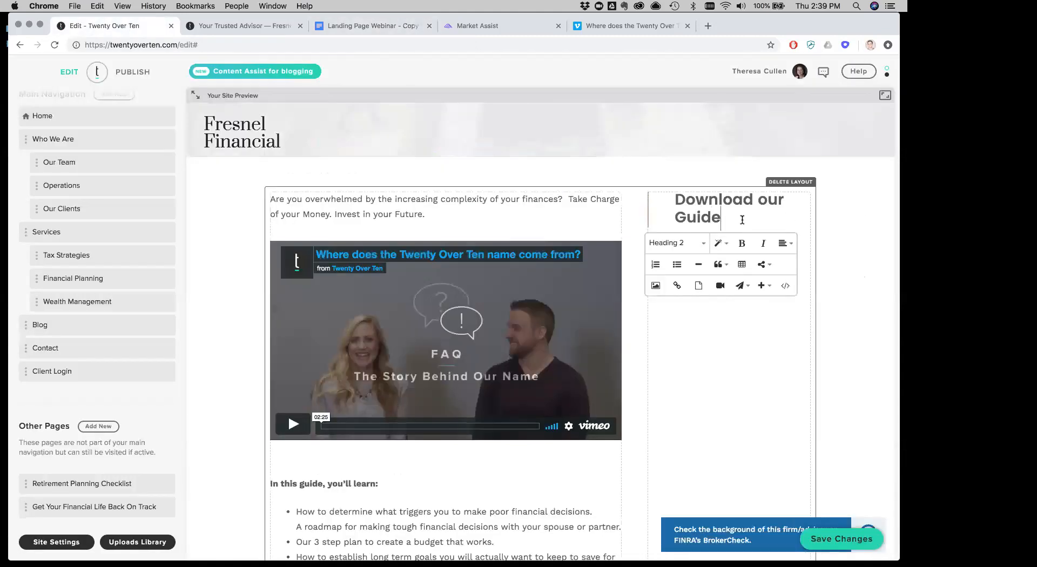
- Insert the file MarketAssist_TwentyOverTen.pdf from the demo_assets folder on a new line below the sidebar heading
{"action": "key", "text": "Return"}
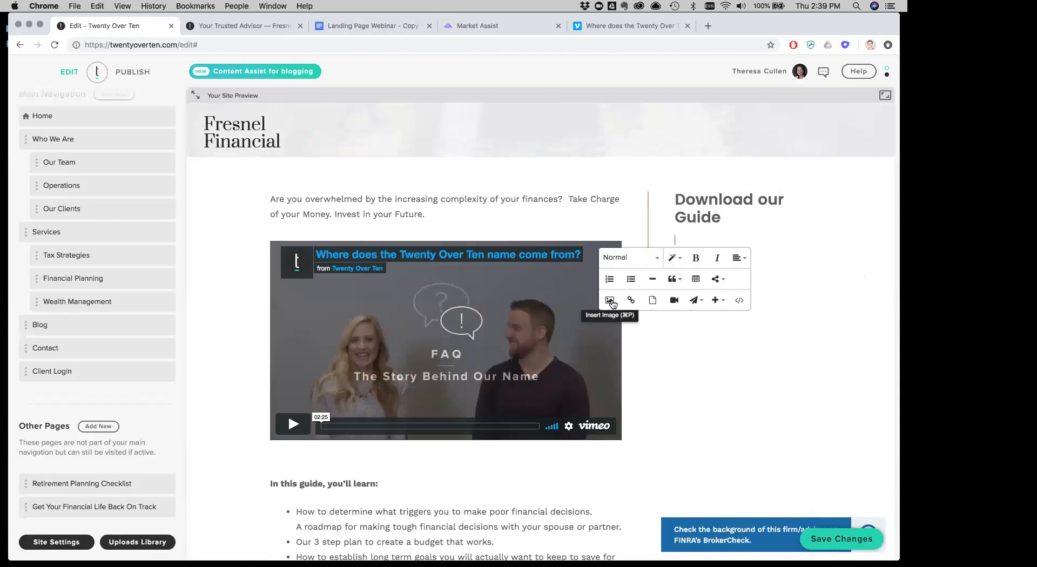
{"action": "left_click", "coordinate": [654, 306]}
{"action": "left_click_drag", "start_coordinate": [844, 27], "coordinate": [851, 95]}
{"action": "double_click", "coordinate": [847, 66]}
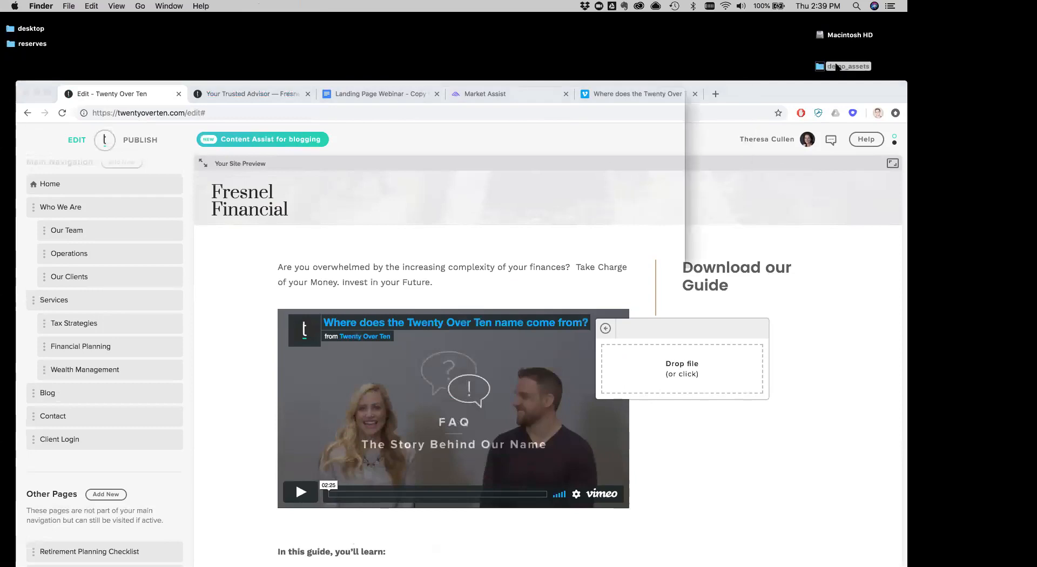
{"action": "left_click_drag", "start_coordinate": [352, 163], "coordinate": [678, 371]}
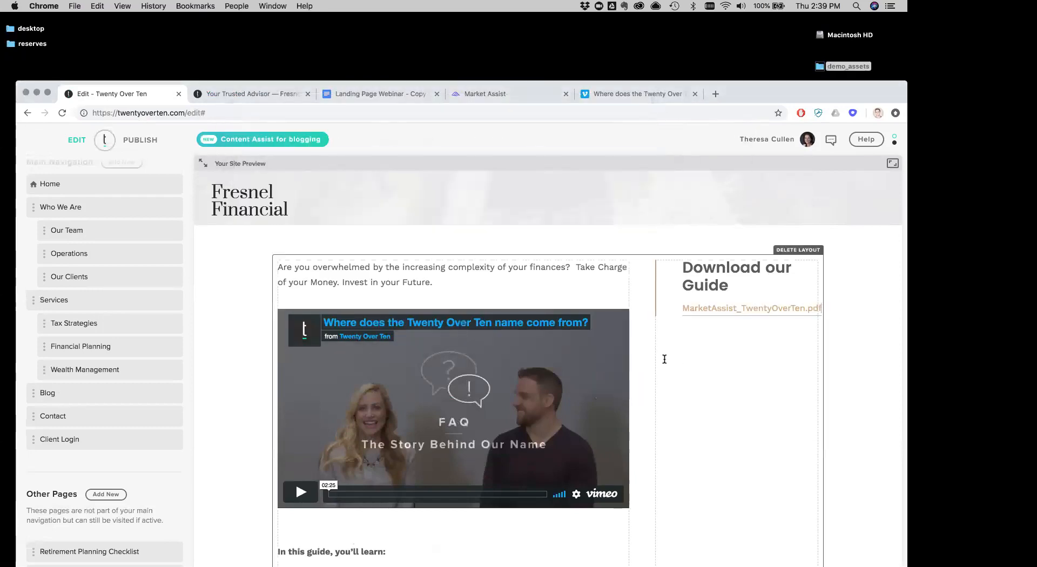
{"action": "left_click_drag", "start_coordinate": [775, 97], "coordinate": [752, 10]}
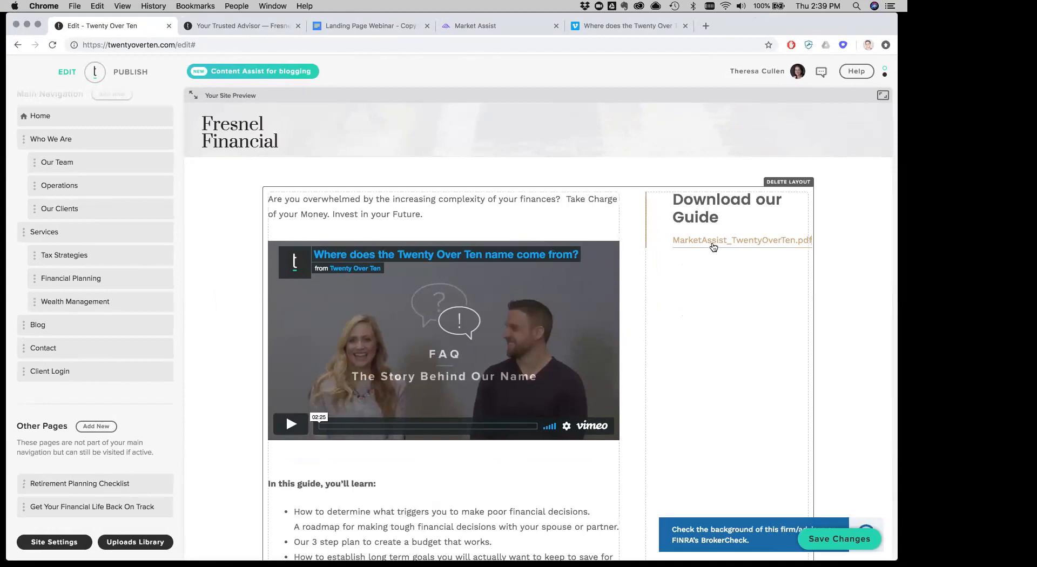
- Change the sidebar PDF link's text to "Download" and set it to open in a new tab
{"action": "left_click", "coordinate": [714, 247]}
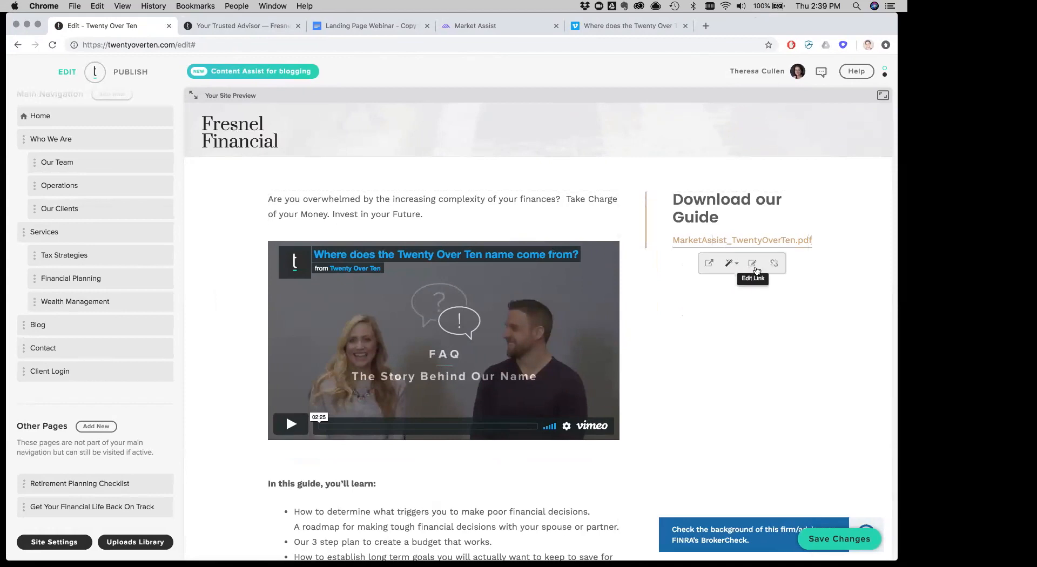
{"action": "left_click", "coordinate": [754, 268]}
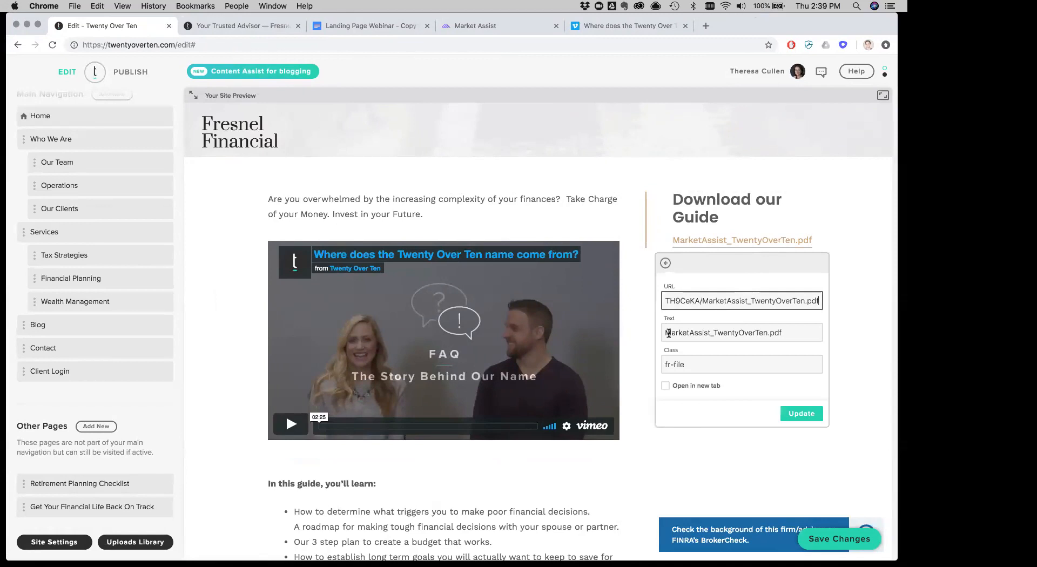
{"action": "left_click_drag", "start_coordinate": [665, 333], "coordinate": [797, 338]}
{"action": "type", "text": "Download"}
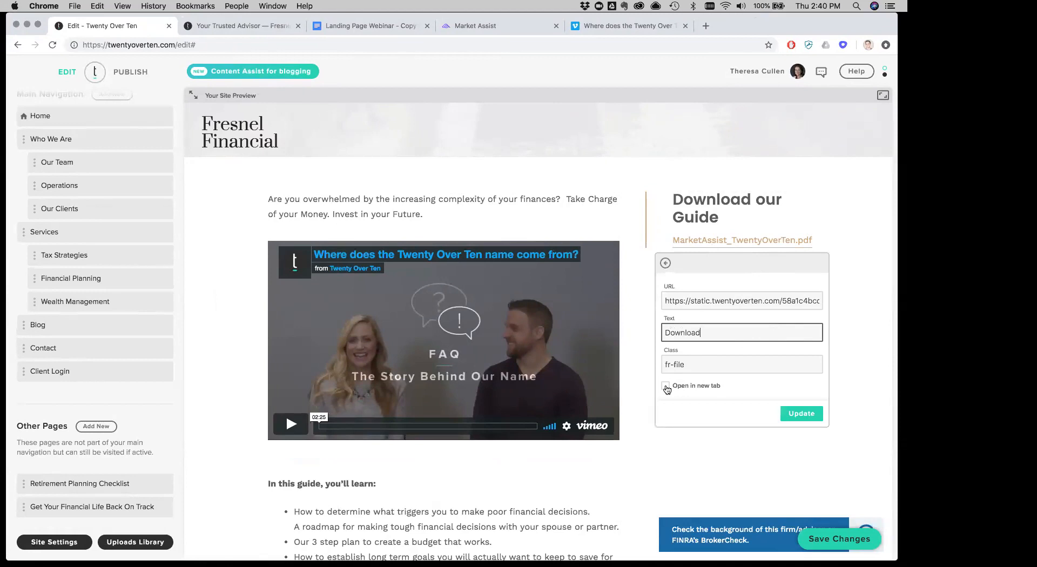
{"action": "left_click", "coordinate": [666, 387]}
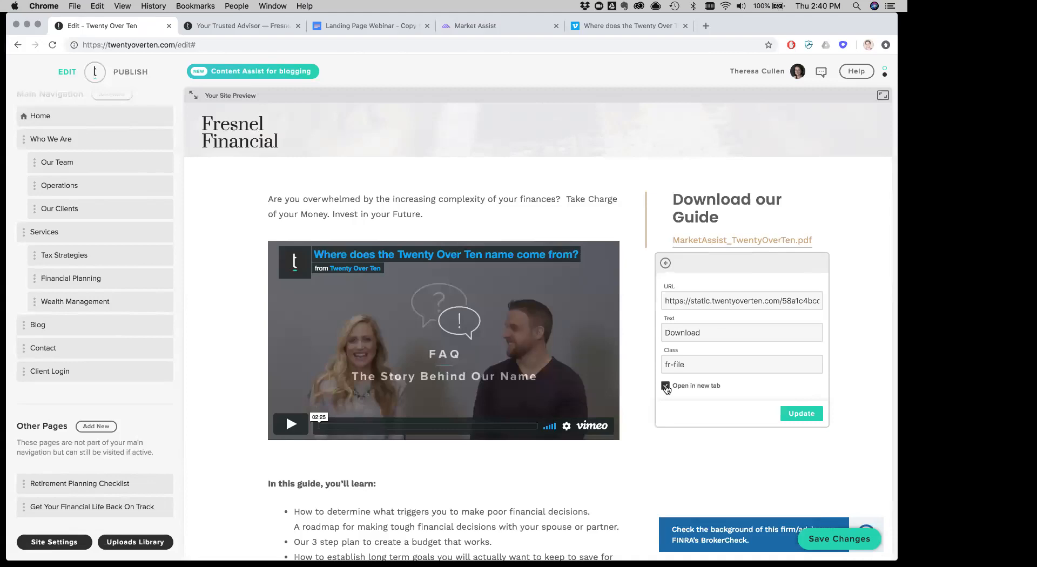
{"action": "left_click", "coordinate": [802, 413]}
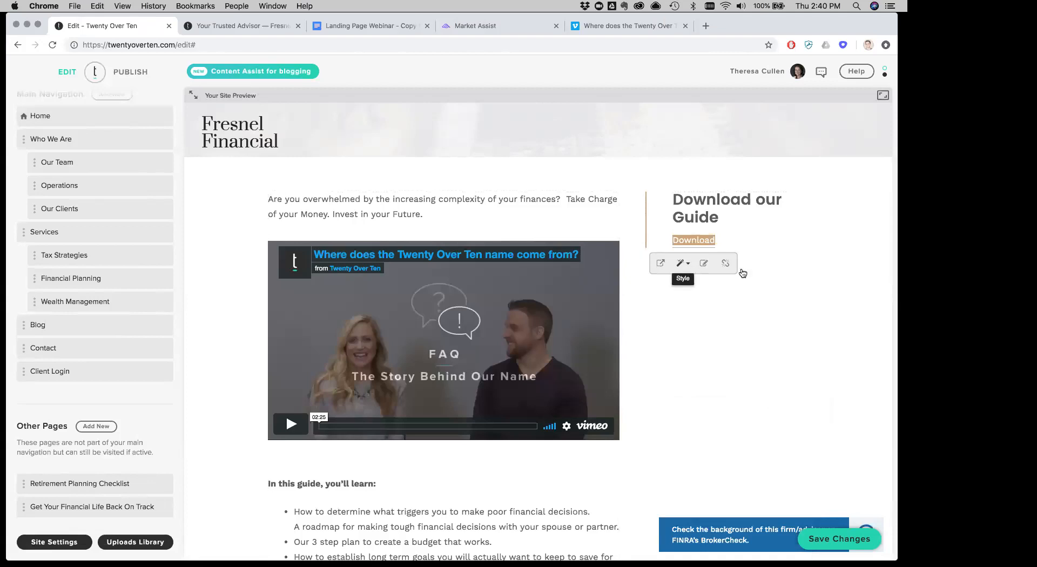
{"action": "left_click", "coordinate": [742, 242]}
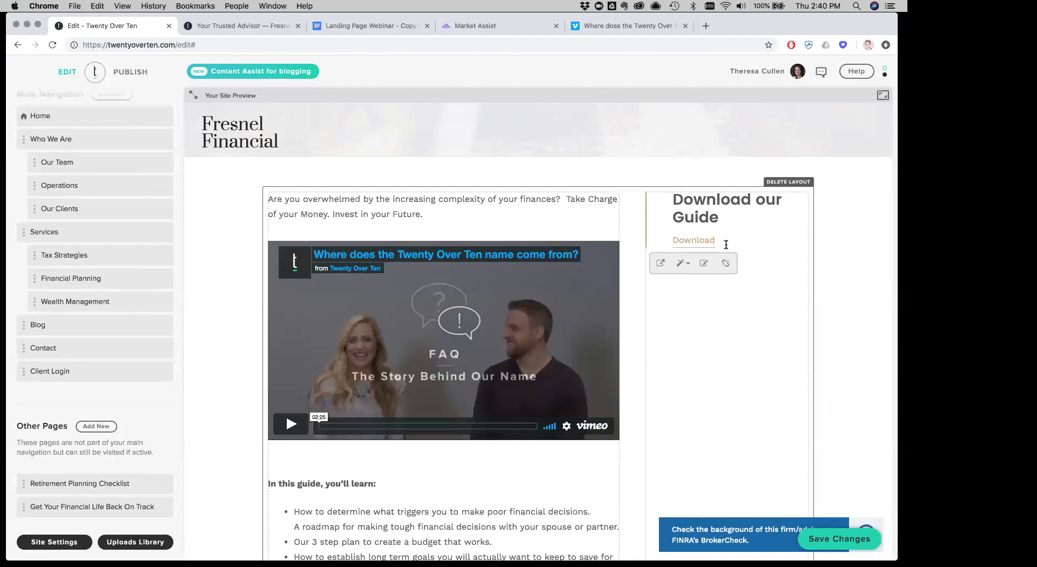
- Style the sidebar's Download link as a secondary, full-width button and save the changes
{"action": "left_click", "coordinate": [696, 244]}
{"action": "left_click", "coordinate": [685, 264]}
{"action": "left_click", "coordinate": [696, 280]}
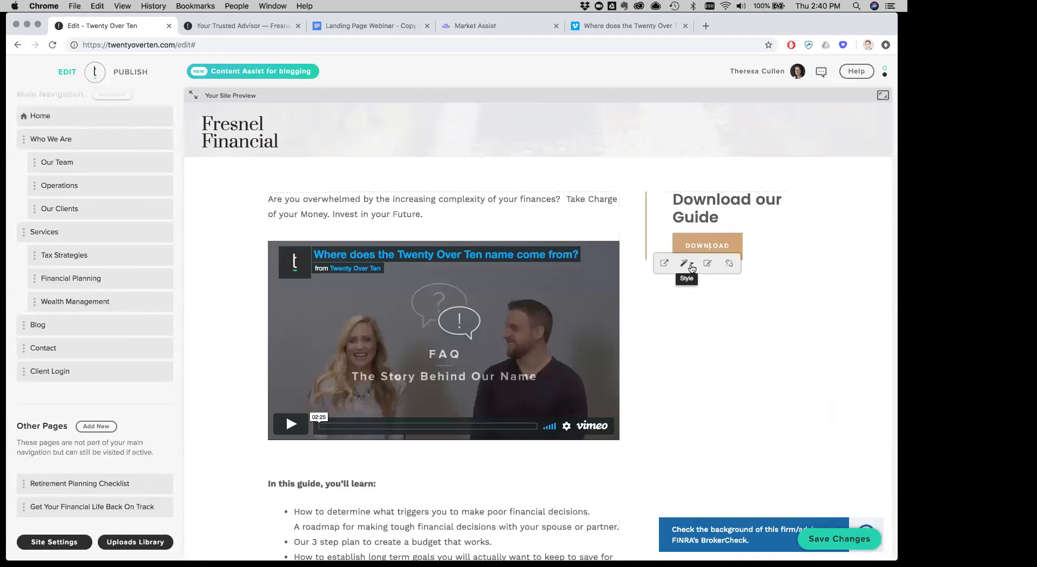
{"action": "left_click", "coordinate": [692, 267]}
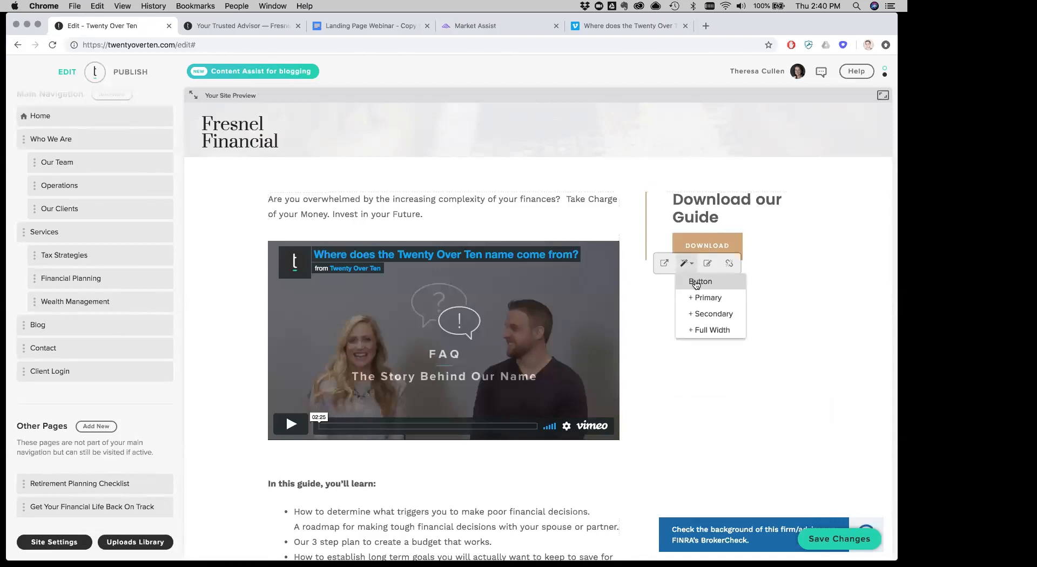
{"action": "left_click", "coordinate": [702, 315]}
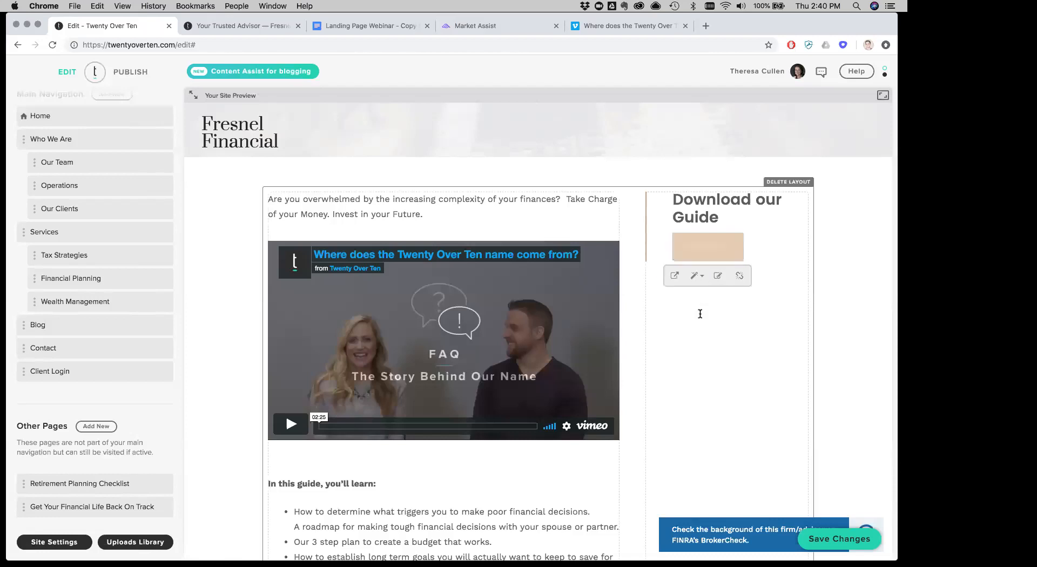
{"action": "left_click", "coordinate": [695, 275]}
{"action": "left_click", "coordinate": [706, 341]}
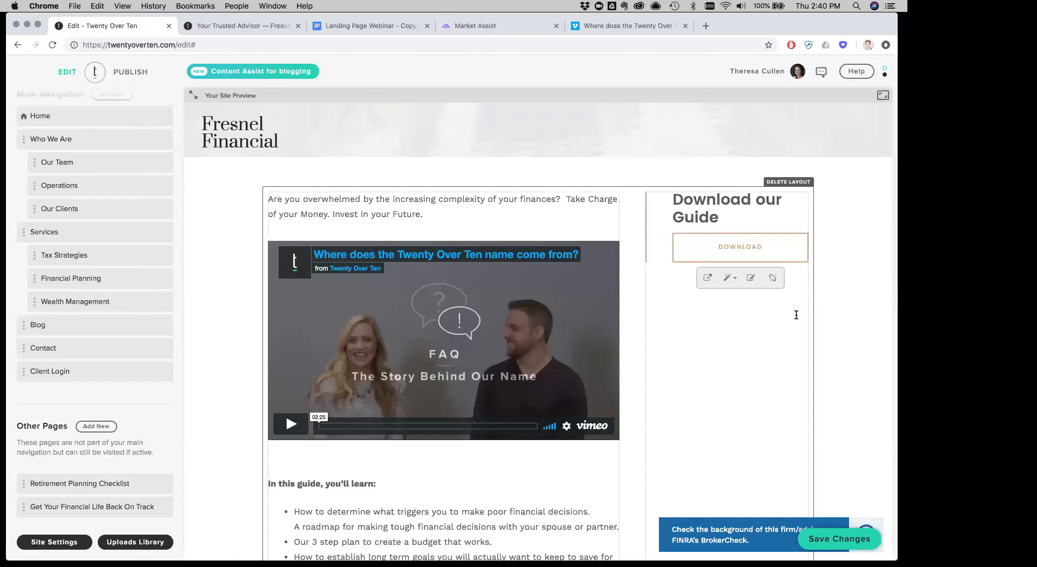
{"action": "left_click", "coordinate": [856, 301]}
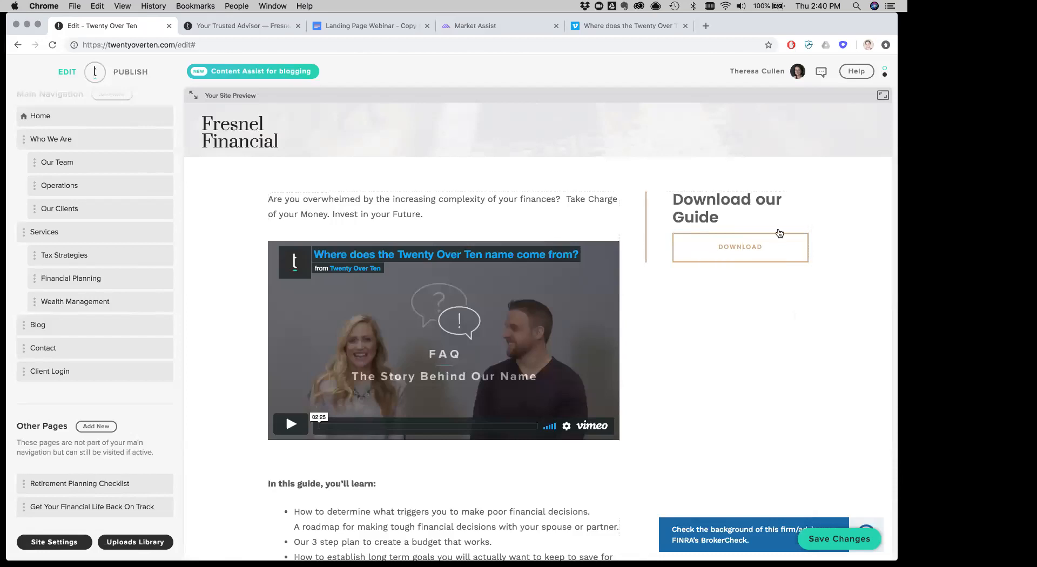
{"action": "left_click", "coordinate": [835, 539]}
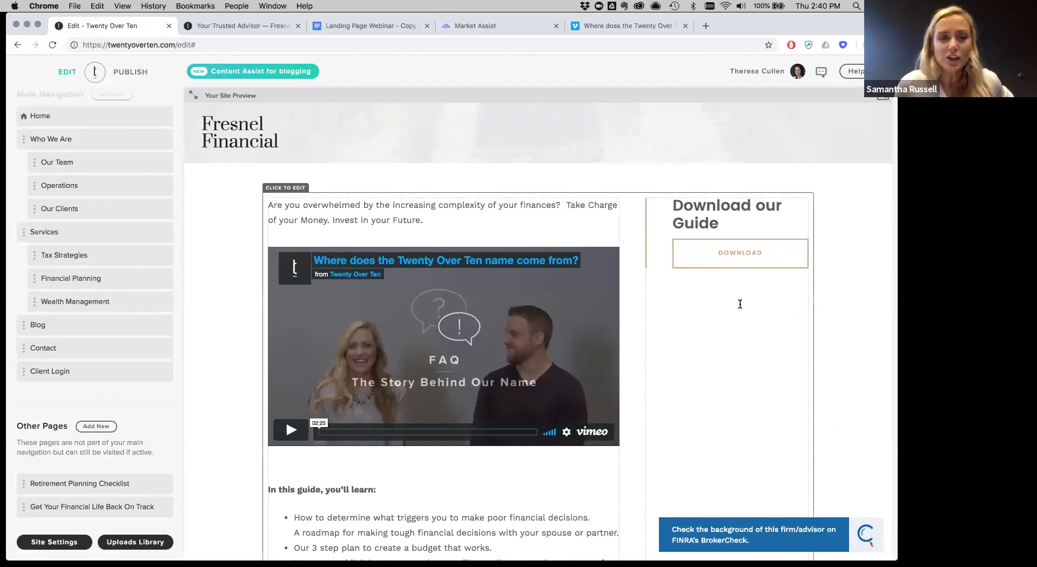
- Undo the button, secondary and full-width styling of the Download link
{"action": "scroll", "coordinate": [740, 304], "scroll_direction": "down", "scroll_amount": 2}
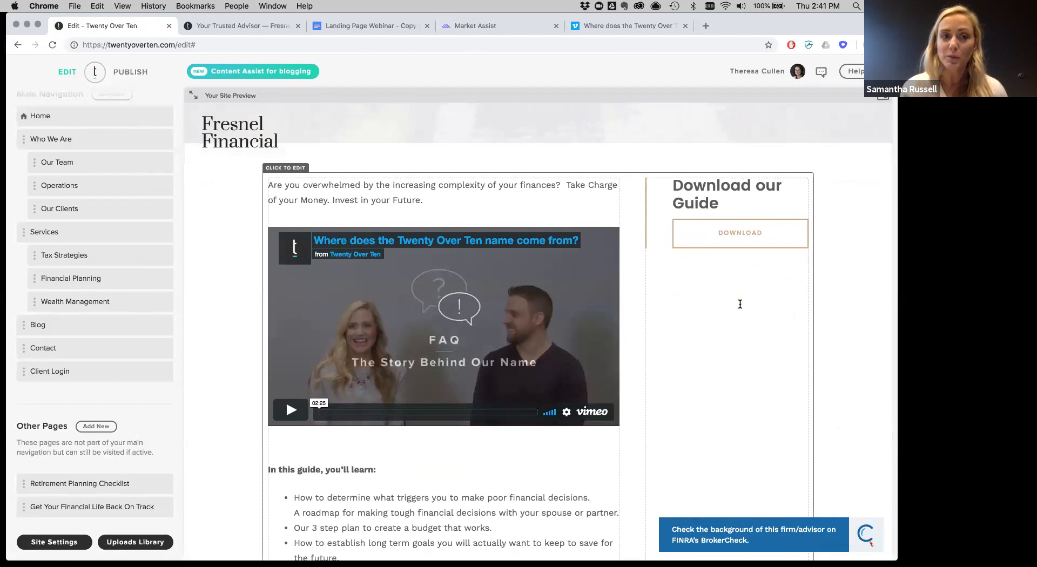
{"action": "left_click", "coordinate": [740, 304]}
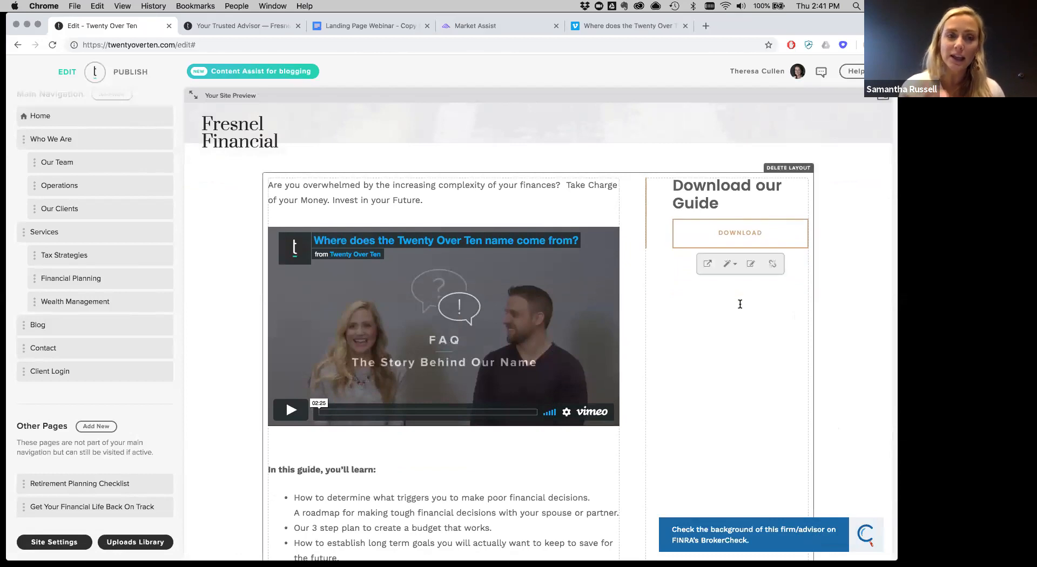
{"action": "key", "text": "super+z"}
{"action": "key", "text": "super+z"}
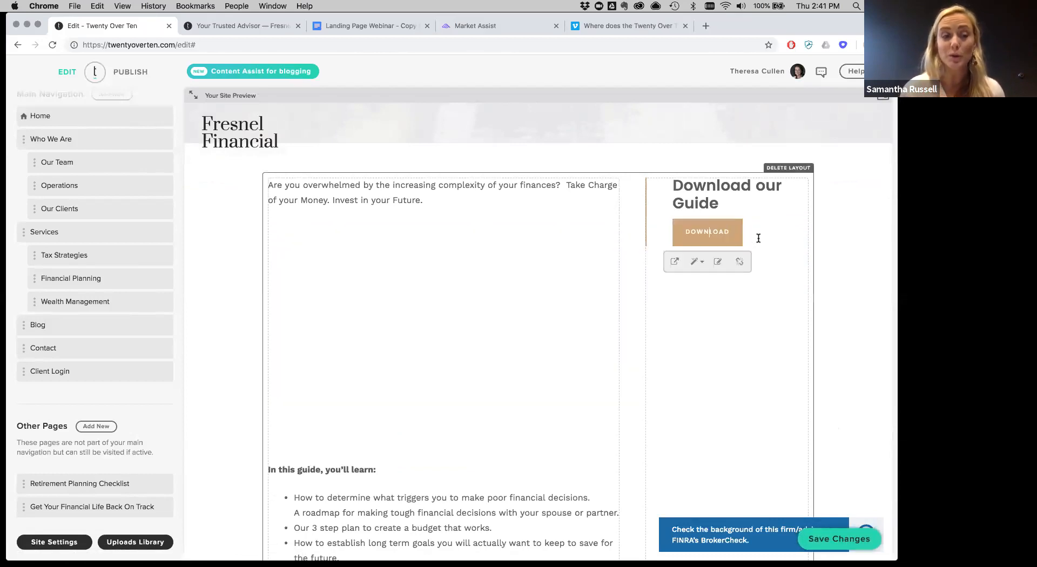
{"action": "key", "text": "super+z"}
{"action": "left_click_drag", "start_coordinate": [715, 226], "coordinate": [655, 224]}
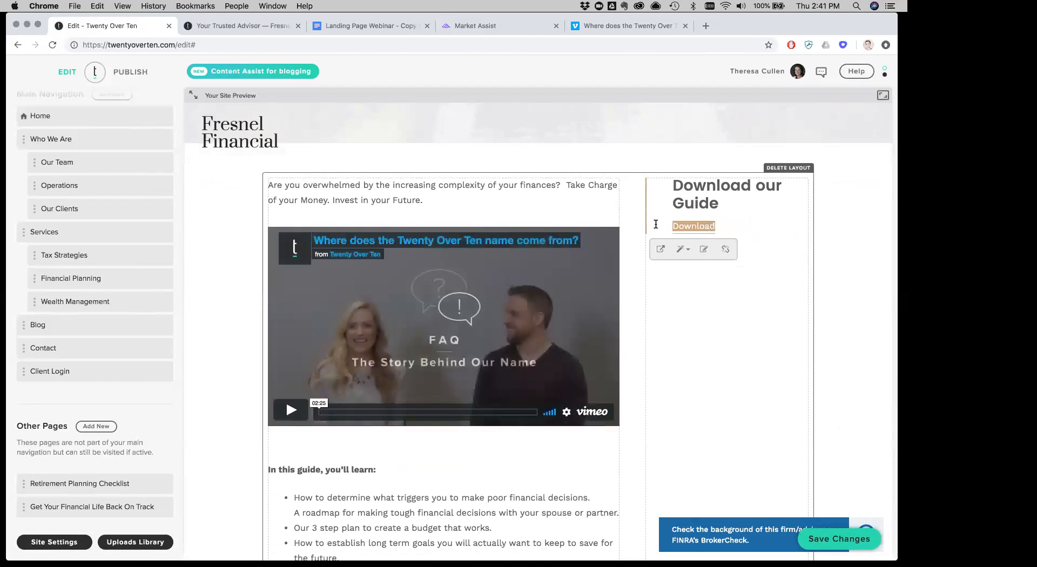
{"action": "left_click", "coordinate": [738, 294]}
{"action": "left_click", "coordinate": [705, 251]}
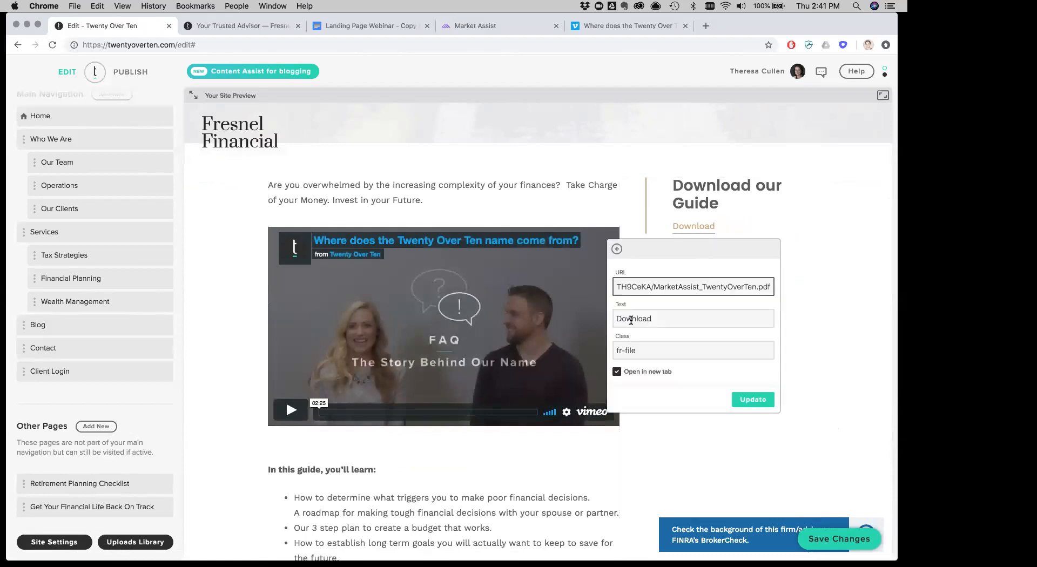
{"action": "left_click_drag", "start_coordinate": [618, 318], "coordinate": [672, 321]}
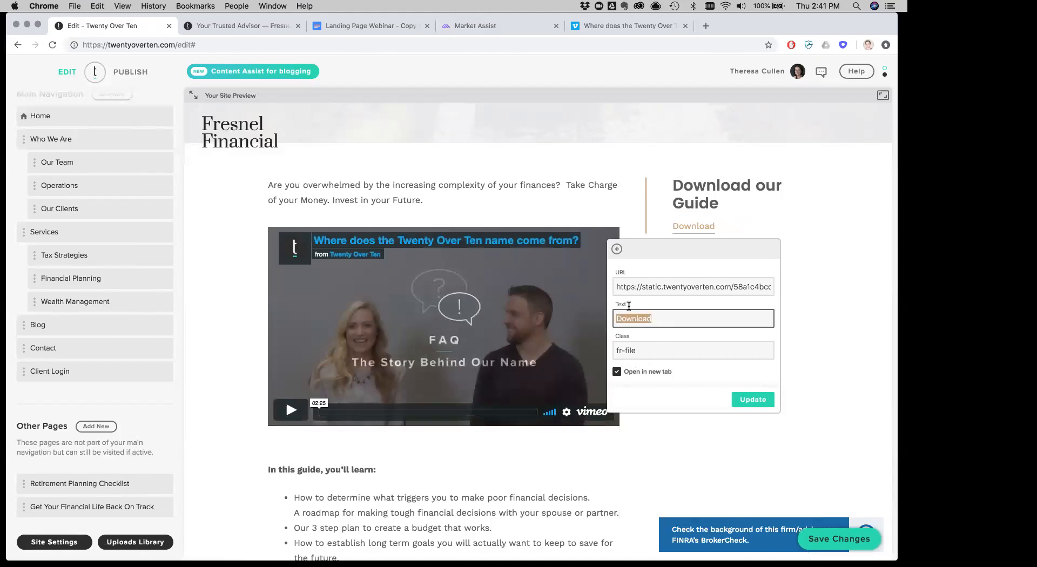
{"action": "left_click", "coordinate": [617, 249]}
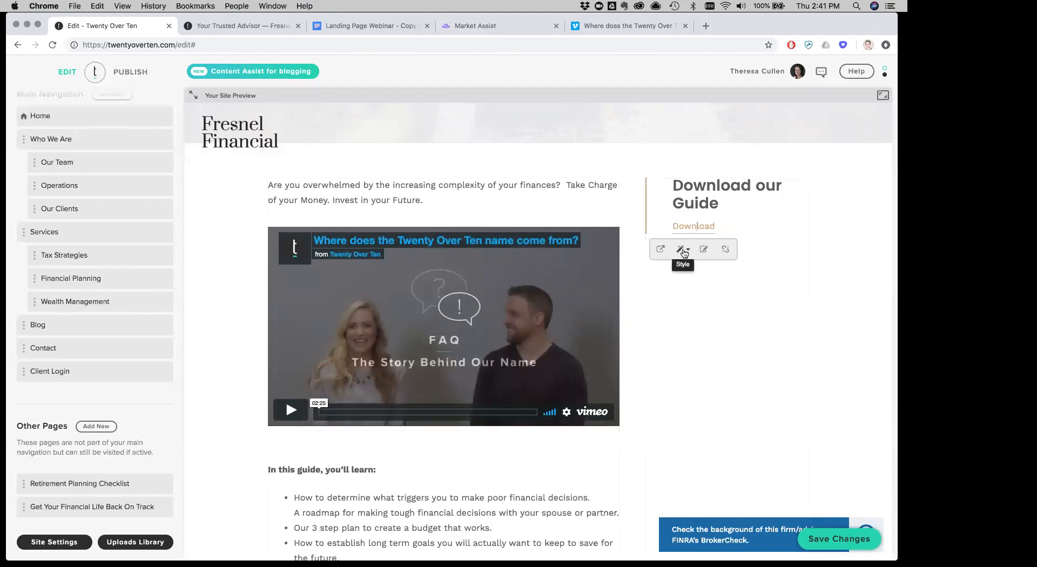
- Style the sidebar's Download link with the Button and Full Width styles
{"action": "left_click", "coordinate": [683, 251]}
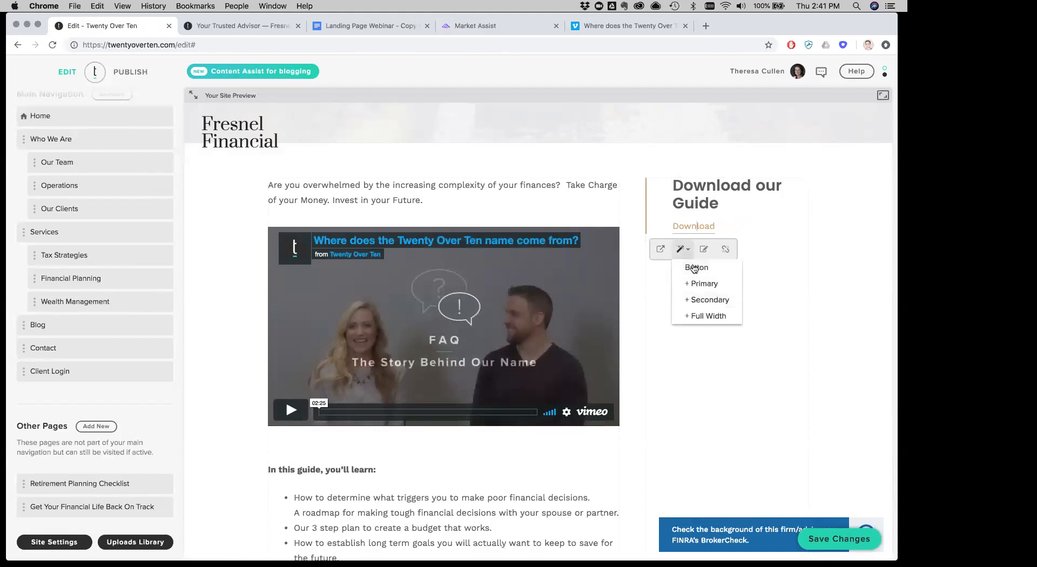
{"action": "left_click", "coordinate": [694, 267]}
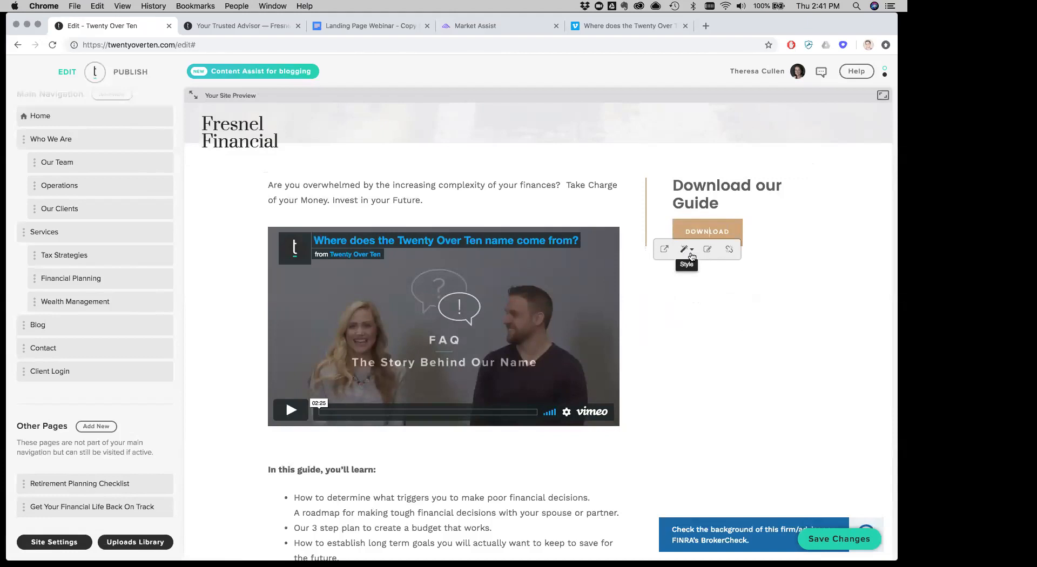
{"action": "left_click", "coordinate": [691, 256]}
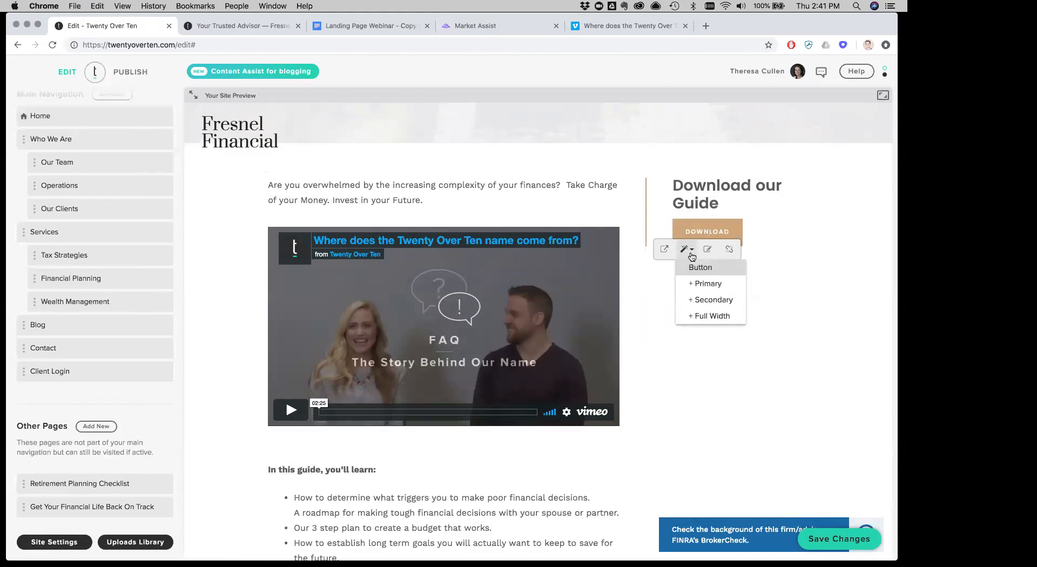
{"action": "left_click", "coordinate": [706, 317]}
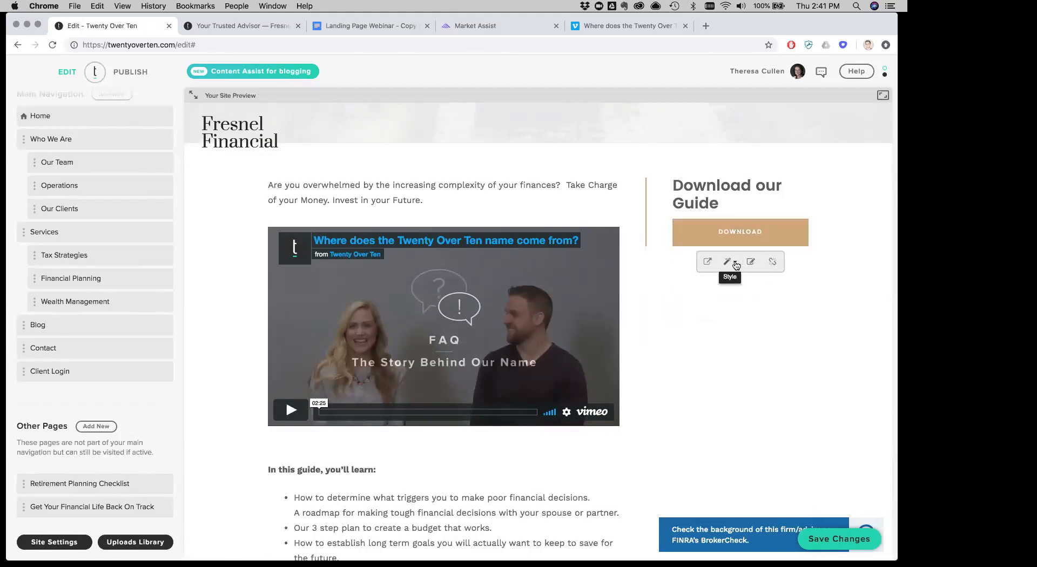
{"action": "left_click", "coordinate": [741, 240]}
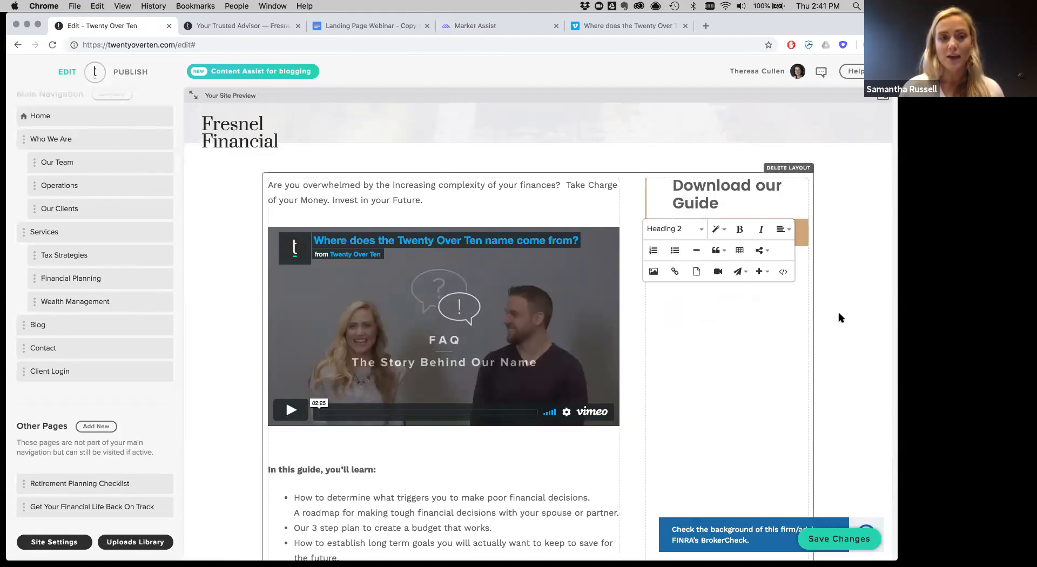
{"action": "left_click", "coordinate": [833, 287]}
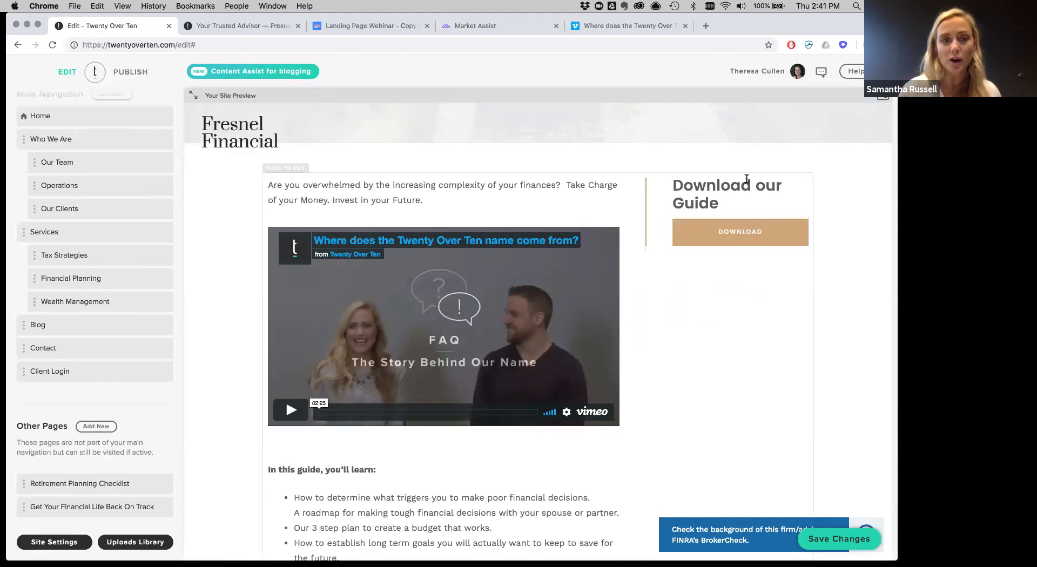
- Add an empty line below the sidebar's Download button
{"action": "left_click", "coordinate": [674, 183]}
{"action": "left_click", "coordinate": [738, 352]}
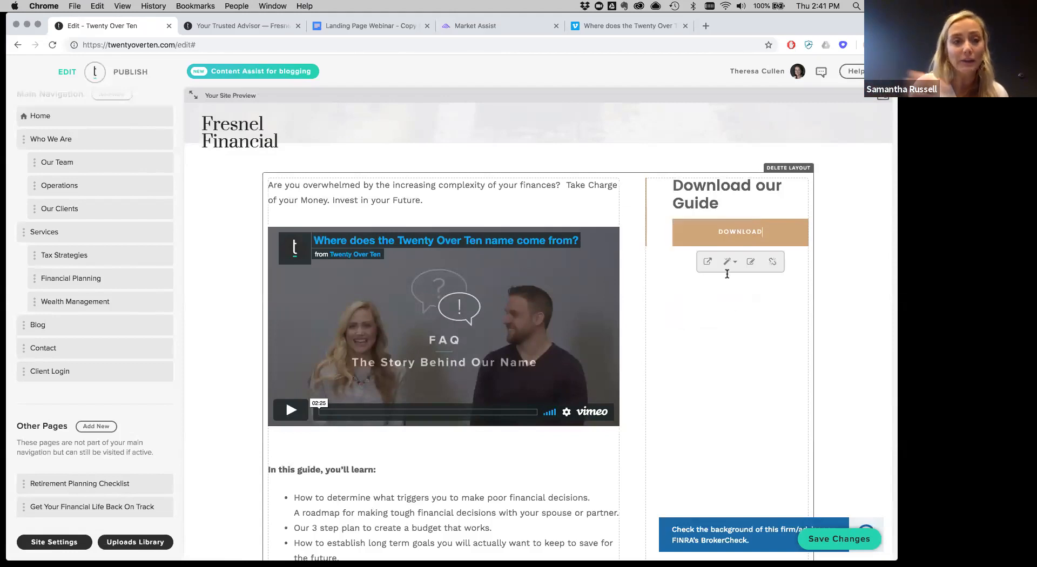
{"action": "left_click", "coordinate": [670, 282]}
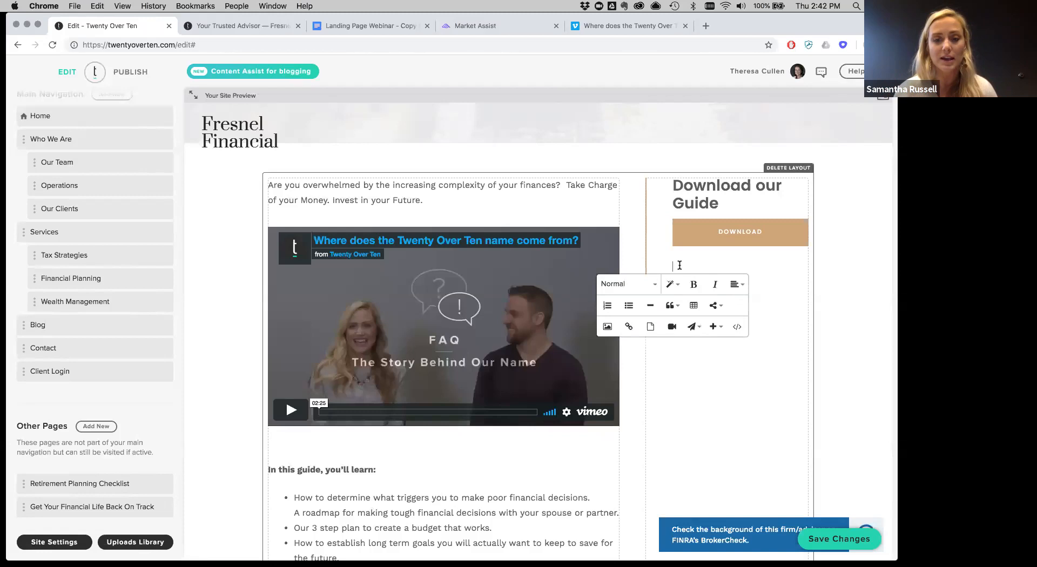
{"action": "left_click", "coordinate": [652, 328]}
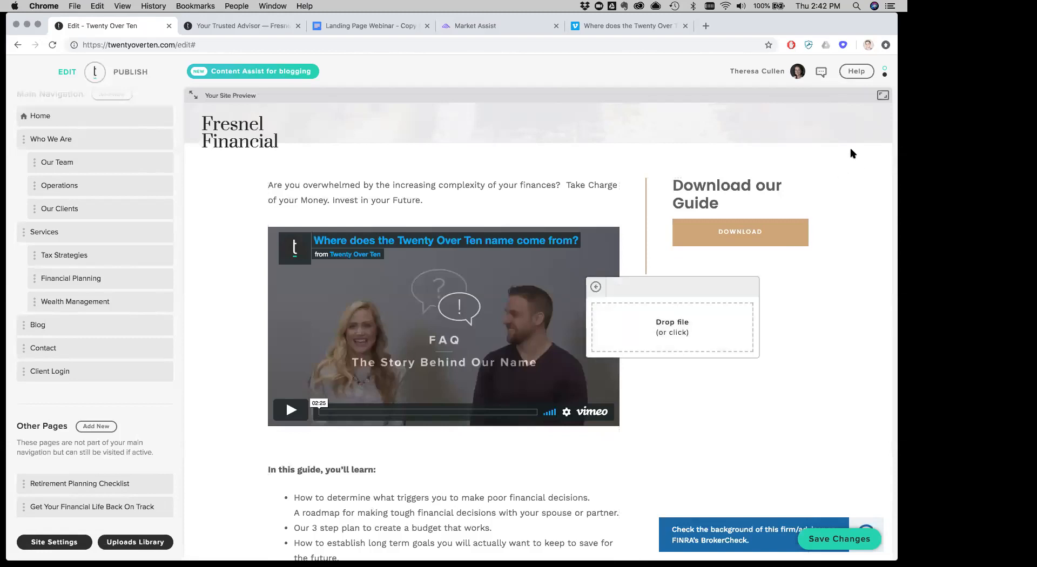
{"action": "left_click", "coordinate": [596, 287]}
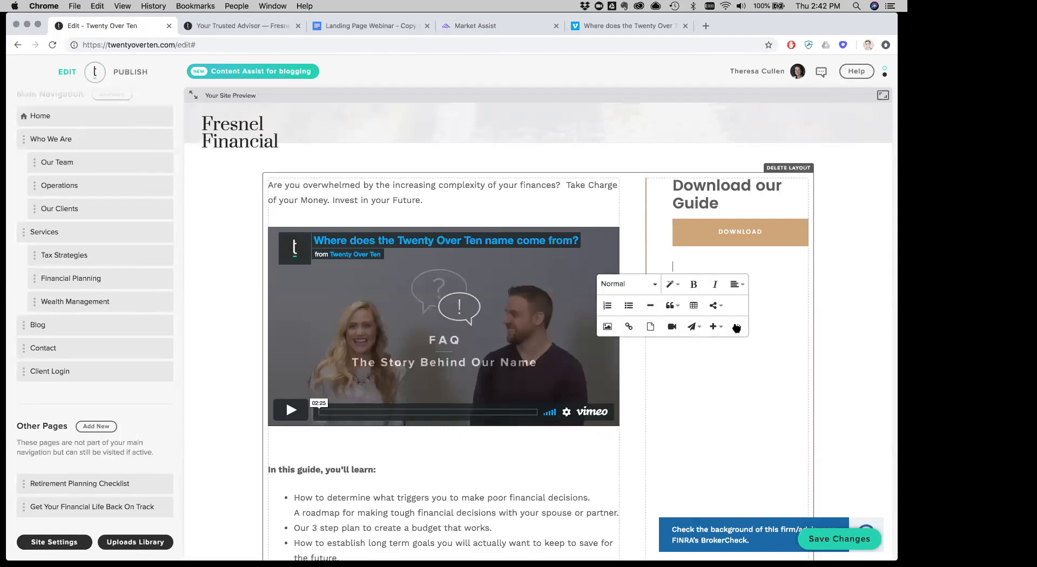
{"action": "left_click", "coordinate": [834, 297]}
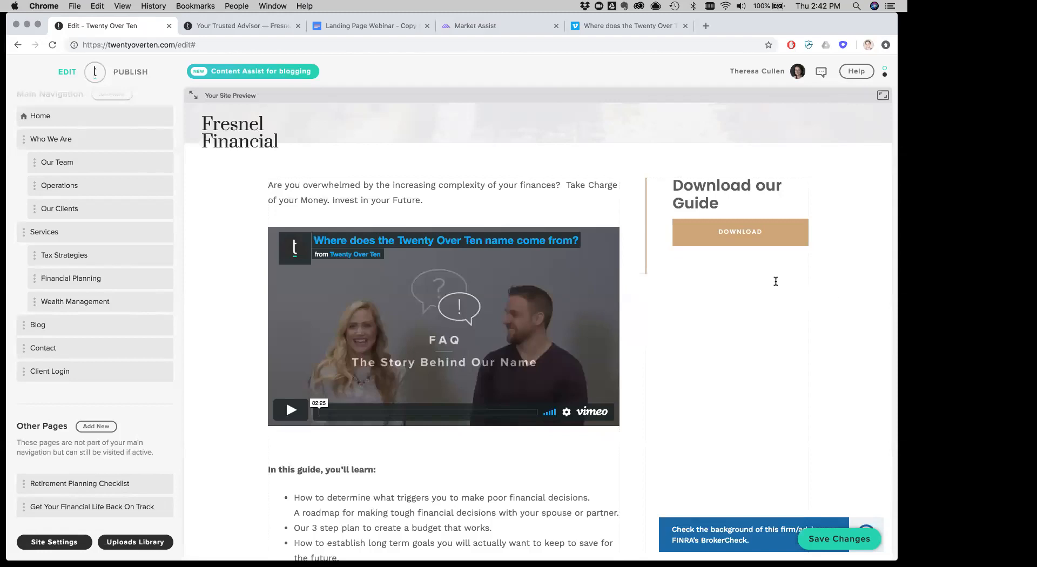
- Filter the uploads library to documents, view the file picker for a new upload and cancel it
{"action": "left_click", "coordinate": [123, 543]}
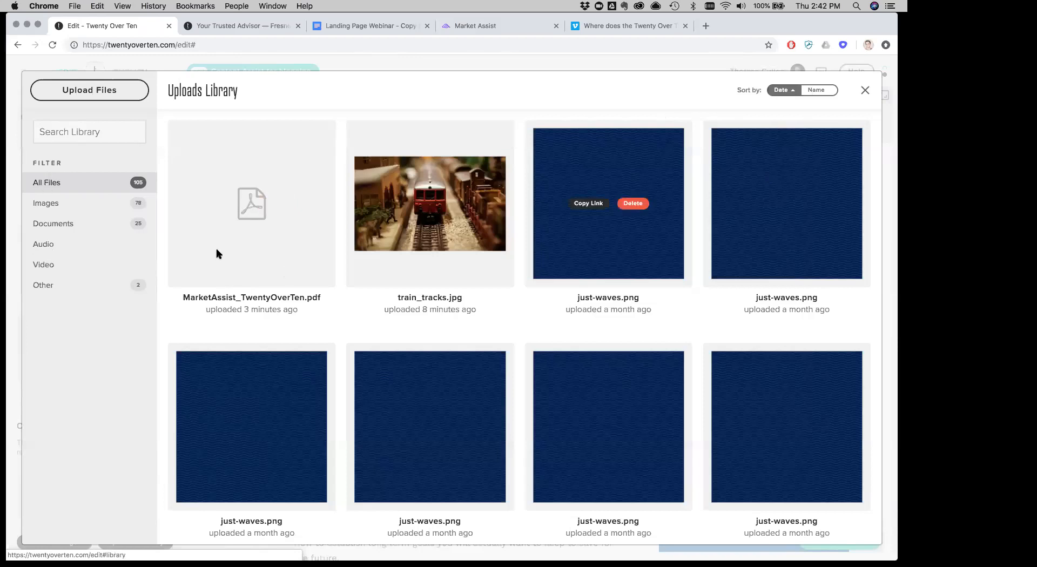
{"action": "mouse_move", "coordinate": [236, 167]}
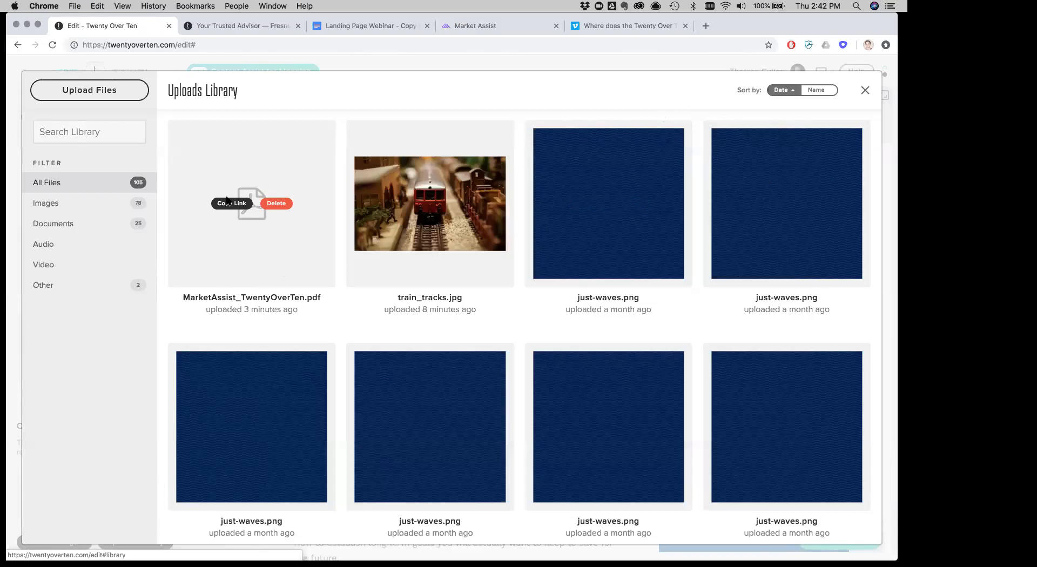
{"action": "left_click", "coordinate": [102, 224]}
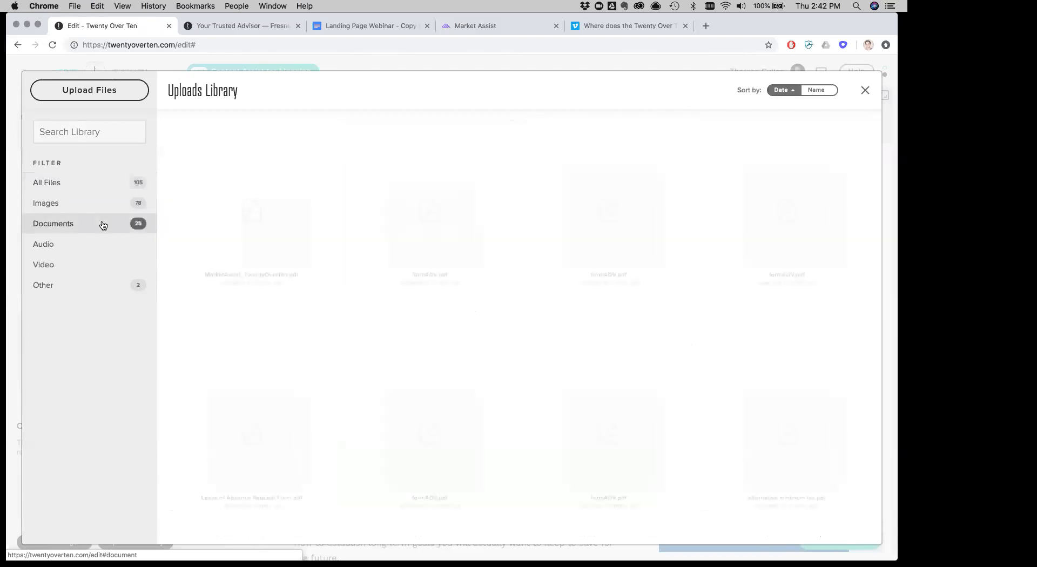
{"action": "mouse_move", "coordinate": [232, 198]}
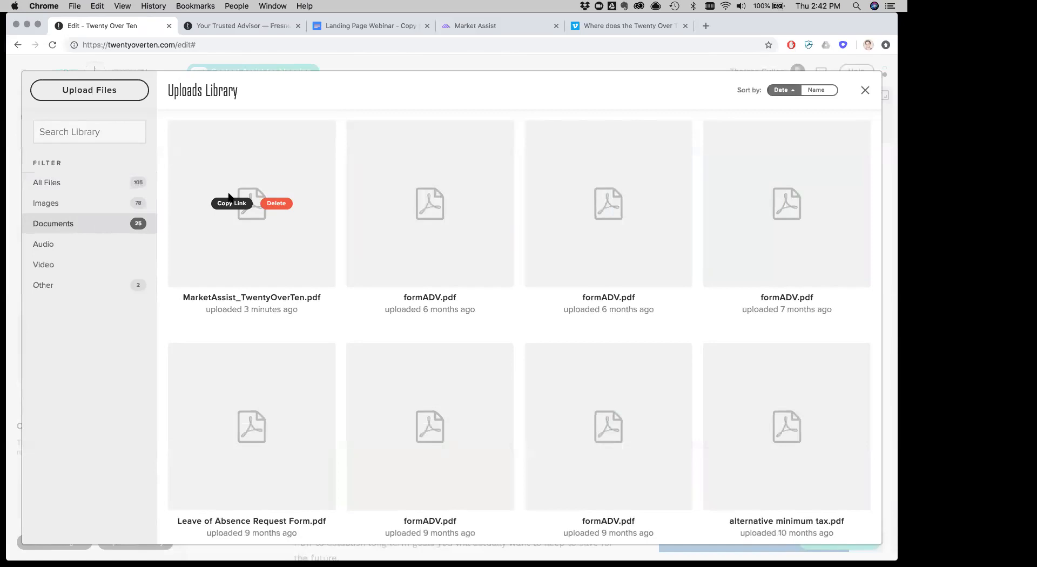
{"action": "left_click", "coordinate": [96, 89]}
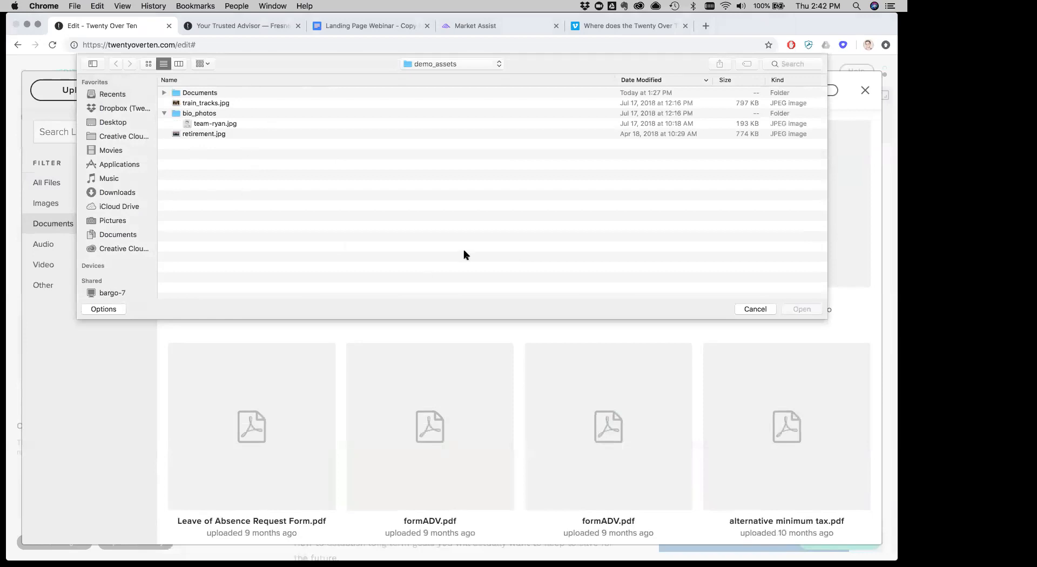
{"action": "left_click", "coordinate": [755, 309]}
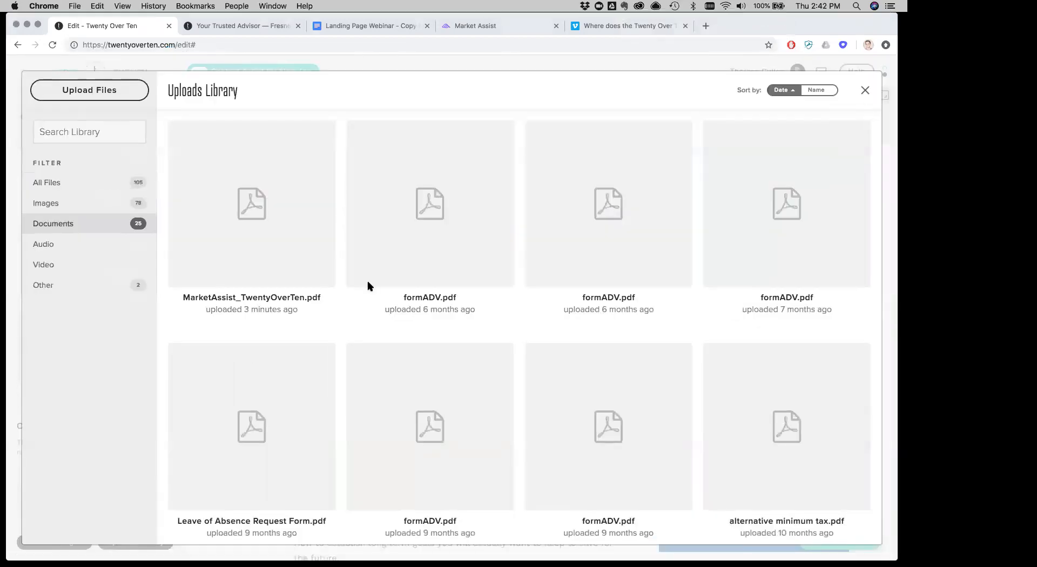
- Copy the link of MarketAssist_TwentyOverTen.pdf, view the PDF in a new browser window, and close it and the uploads library
{"action": "mouse_move", "coordinate": [289, 318]}
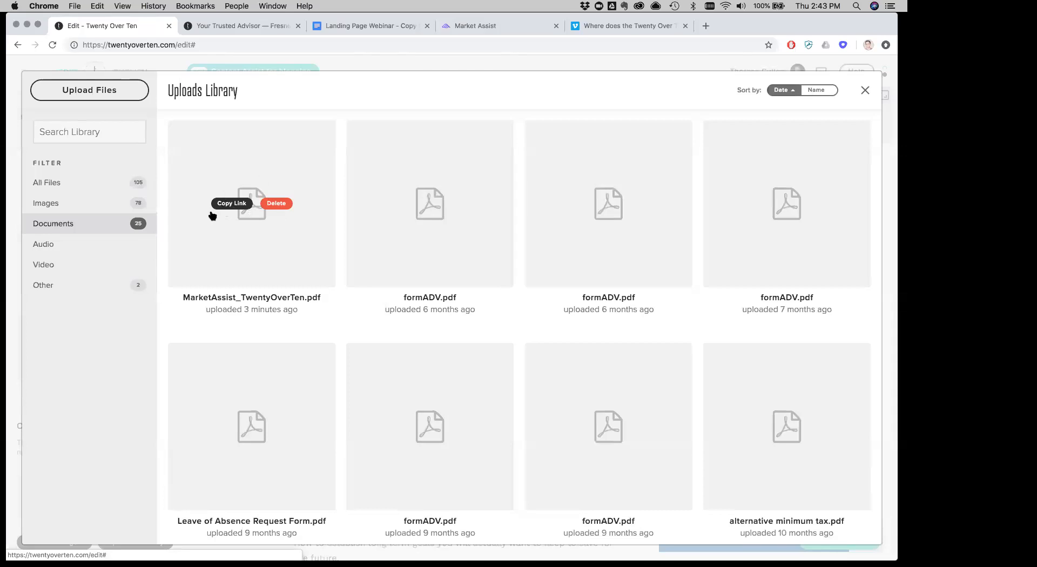
{"action": "left_click", "coordinate": [231, 205]}
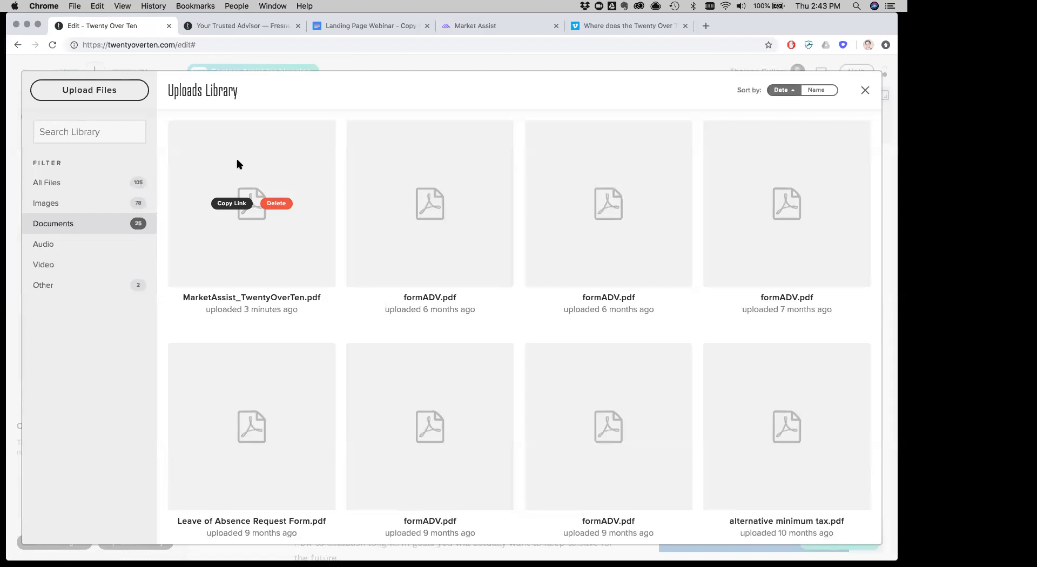
{"action": "key", "text": "super+n"}
{"action": "type", "text": "https://static.twentyoverten.com/58a1c4bccdf7956b28e764bd/iqiTH9CeKA/MarketAssist_TwentyOverTen.pdf"}
{"action": "key", "text": "Return"}
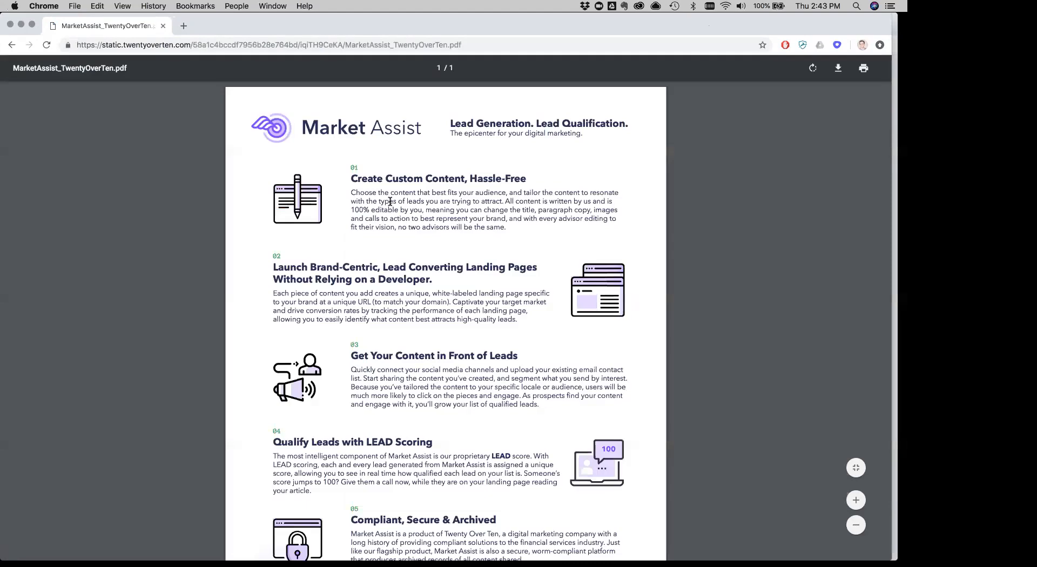
{"action": "scroll", "coordinate": [481, 338], "scroll_direction": "down", "scroll_amount": 3}
{"action": "scroll", "coordinate": [481, 303], "scroll_direction": "up", "scroll_amount": 3}
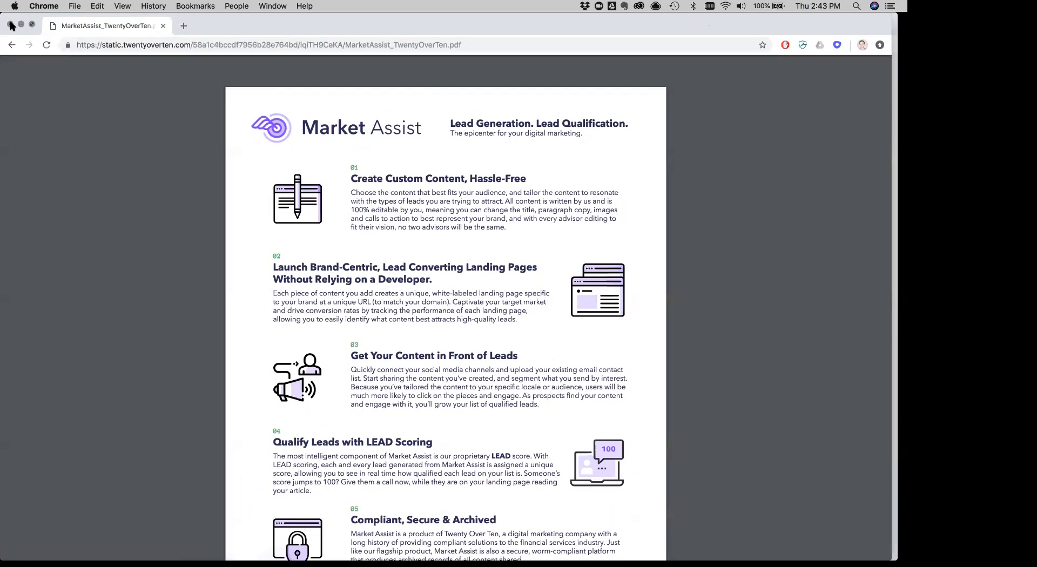
{"action": "left_click", "coordinate": [11, 26]}
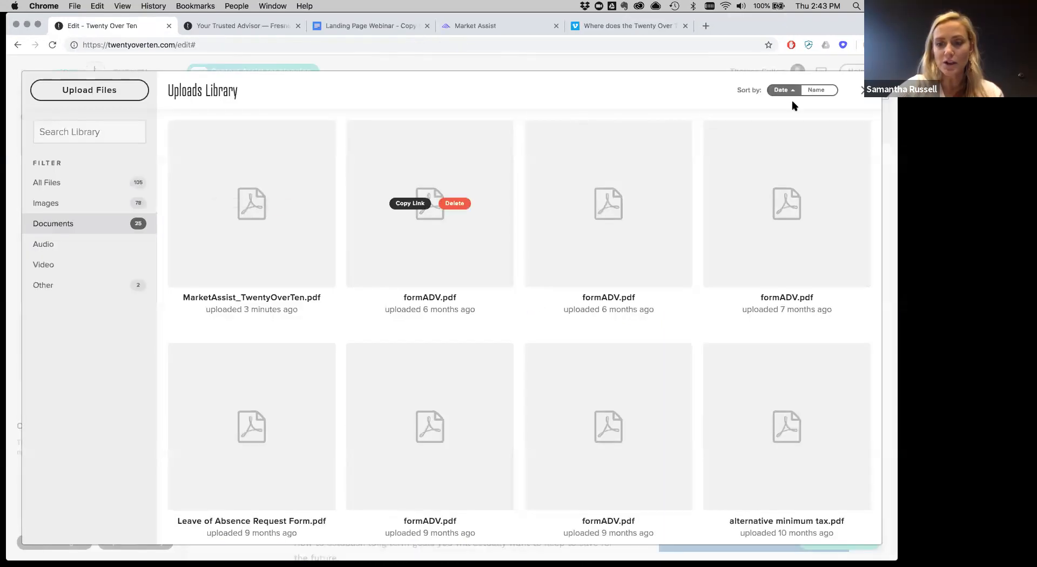
{"action": "left_click", "coordinate": [862, 91]}
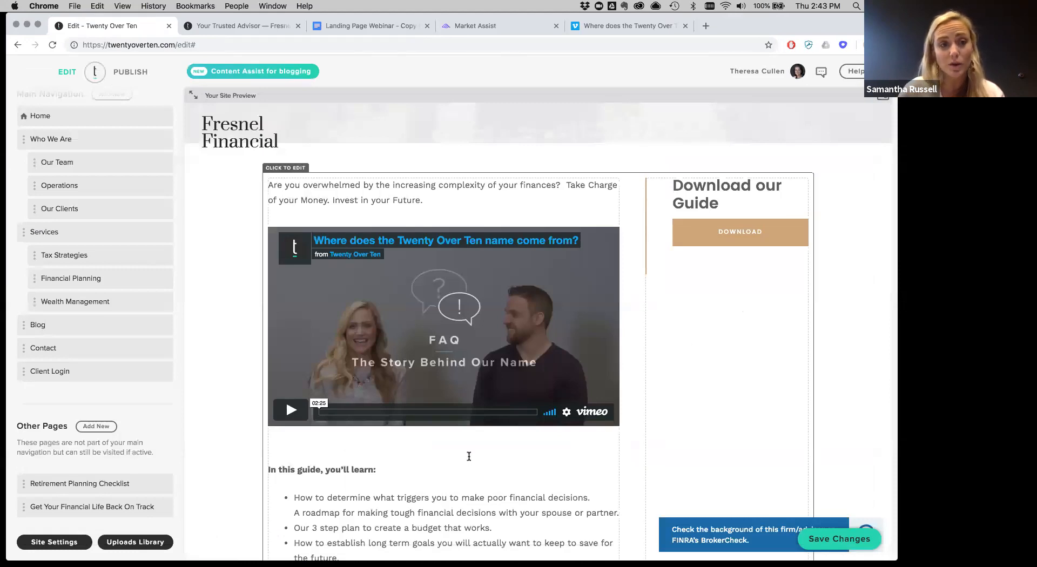
- Remove the empty line between the video and "In this guide, you'll learn:"
{"action": "left_click", "coordinate": [426, 455]}
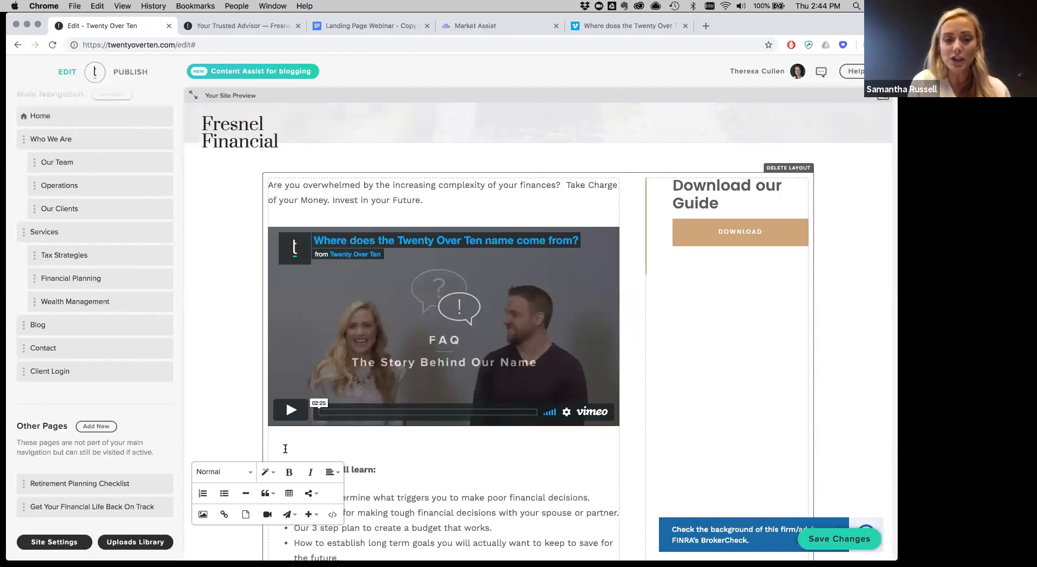
{"action": "key", "text": "BackSpace"}
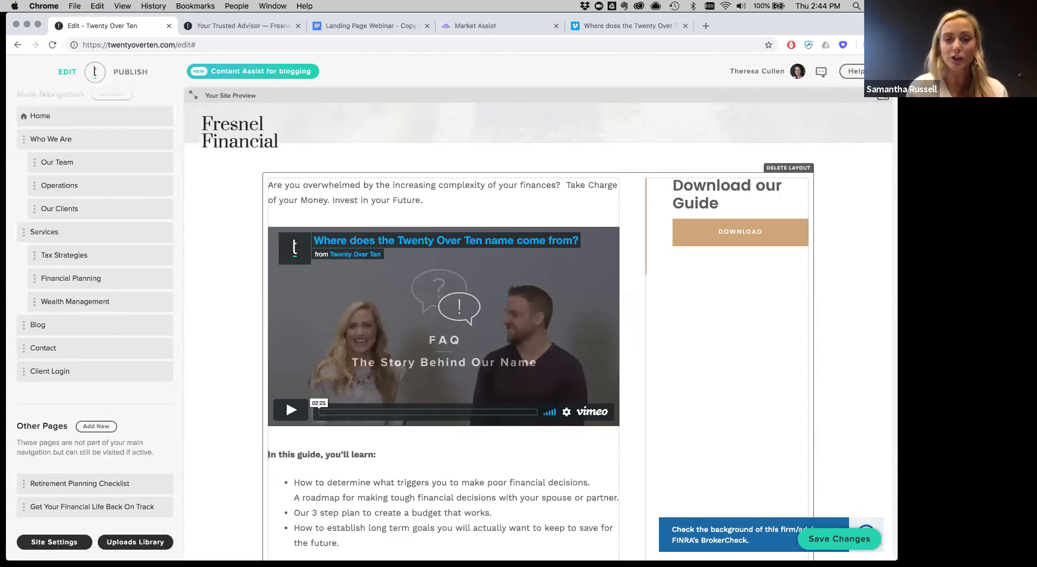
{"action": "left_click", "coordinate": [693, 332]}
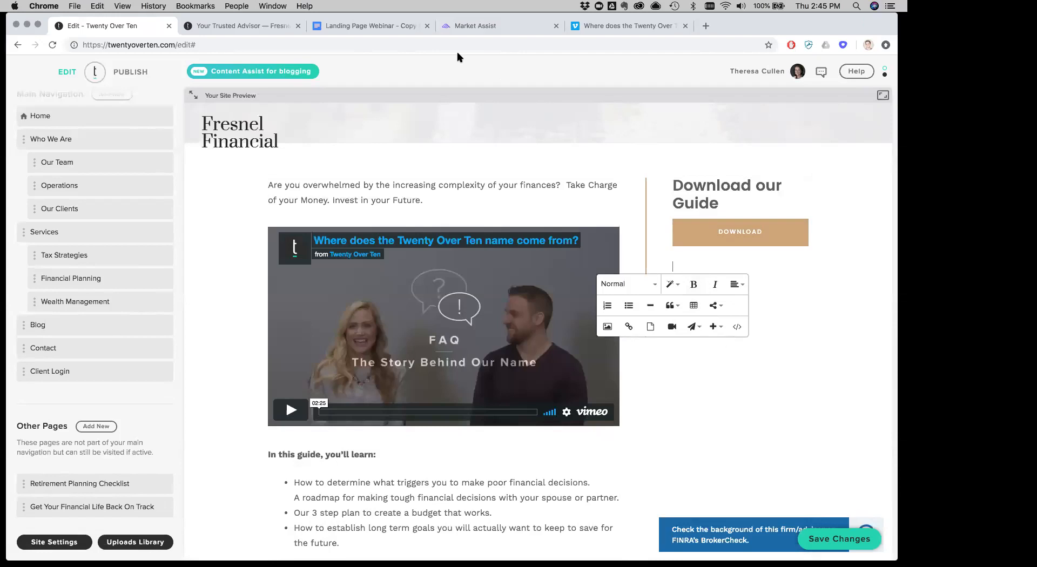
{"action": "left_click", "coordinate": [355, 27]}
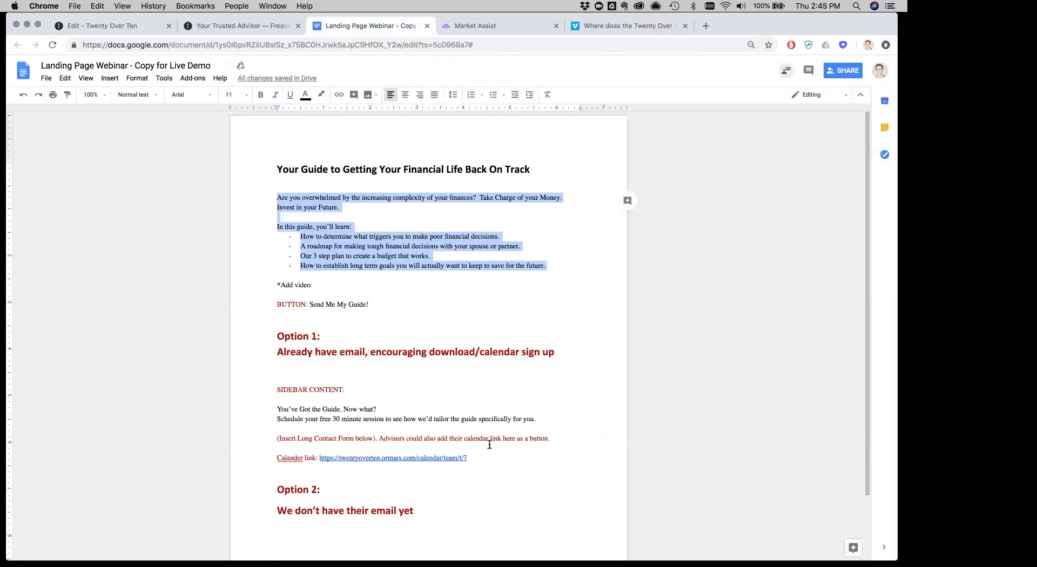
{"action": "left_click_drag", "start_coordinate": [476, 458], "coordinate": [320, 458]}
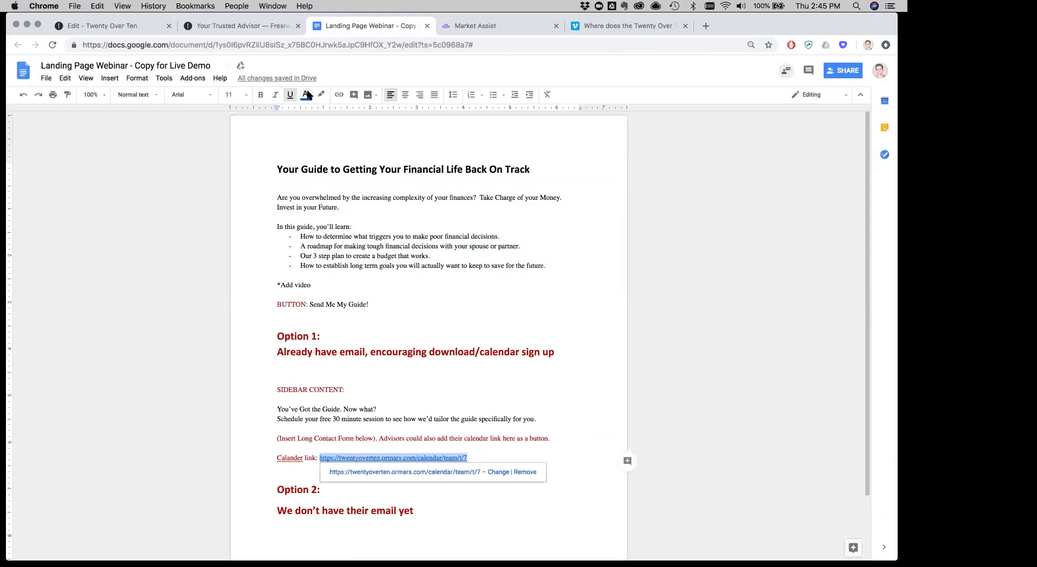
{"action": "left_click", "coordinate": [129, 26]}
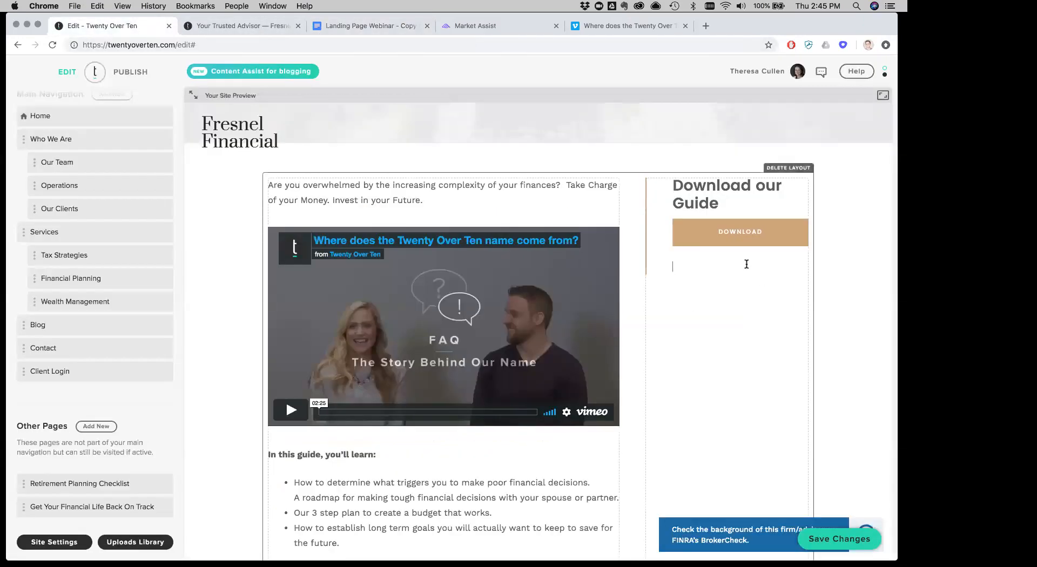
- Add "Schedule a 30-minute consultation" below the sidebar's Download button and format it as Heading 2
{"action": "left_click", "coordinate": [679, 269]}
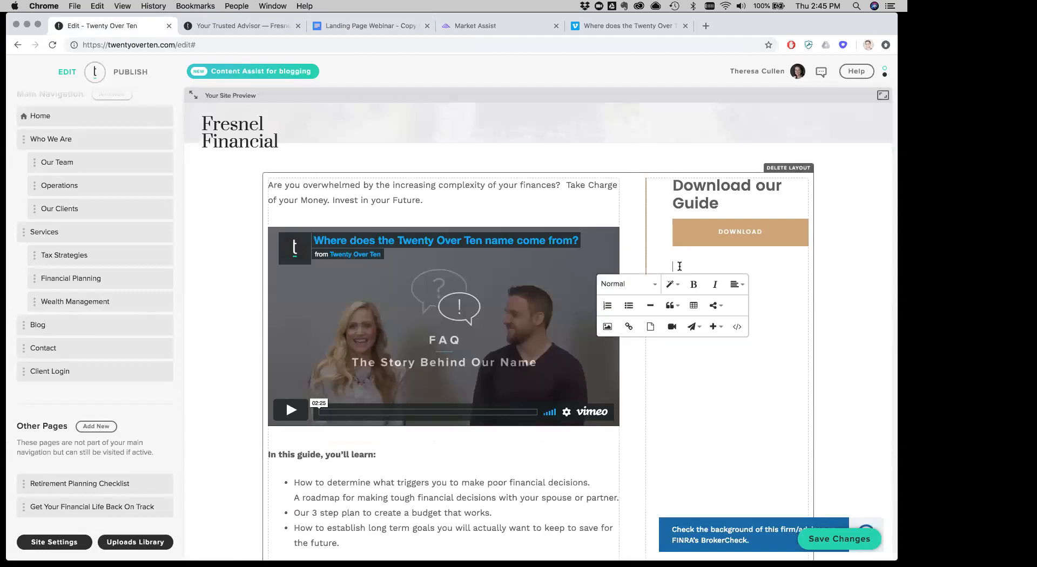
{"action": "type", "text": "Schedule "}
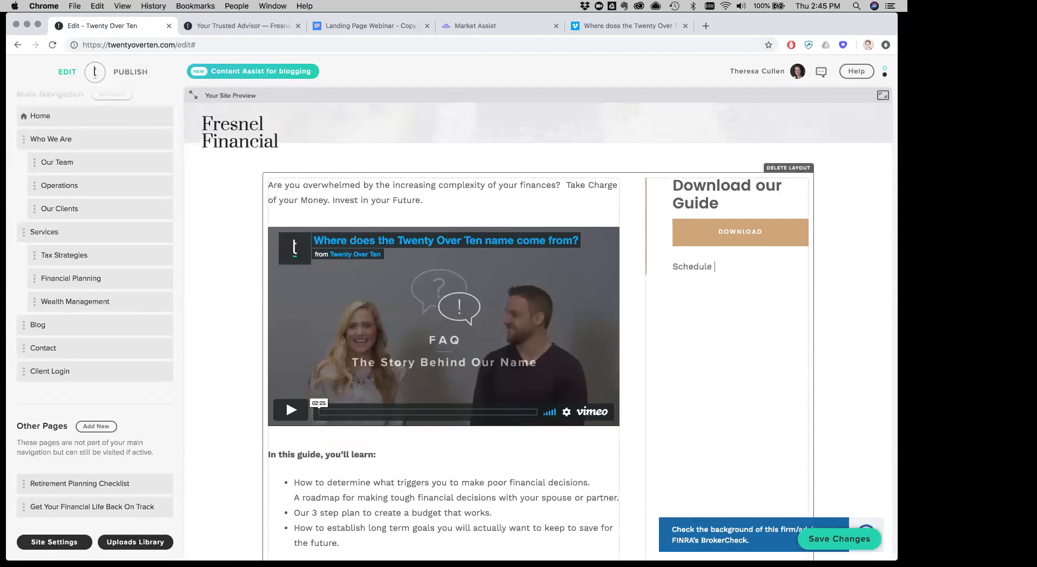
{"action": "type", "text": "a 30-minute consultation"}
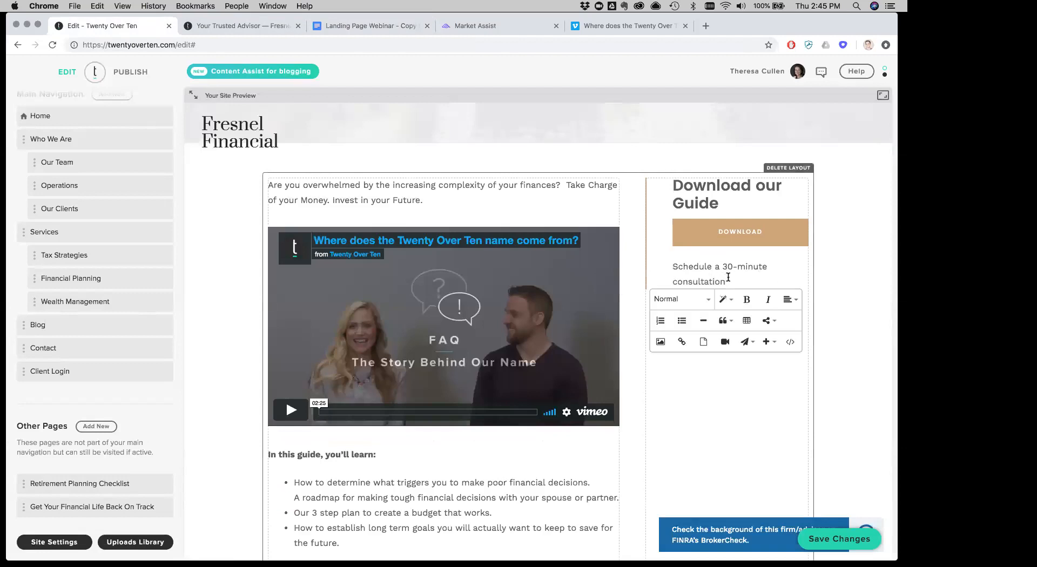
{"action": "triple_click", "coordinate": [713, 281]}
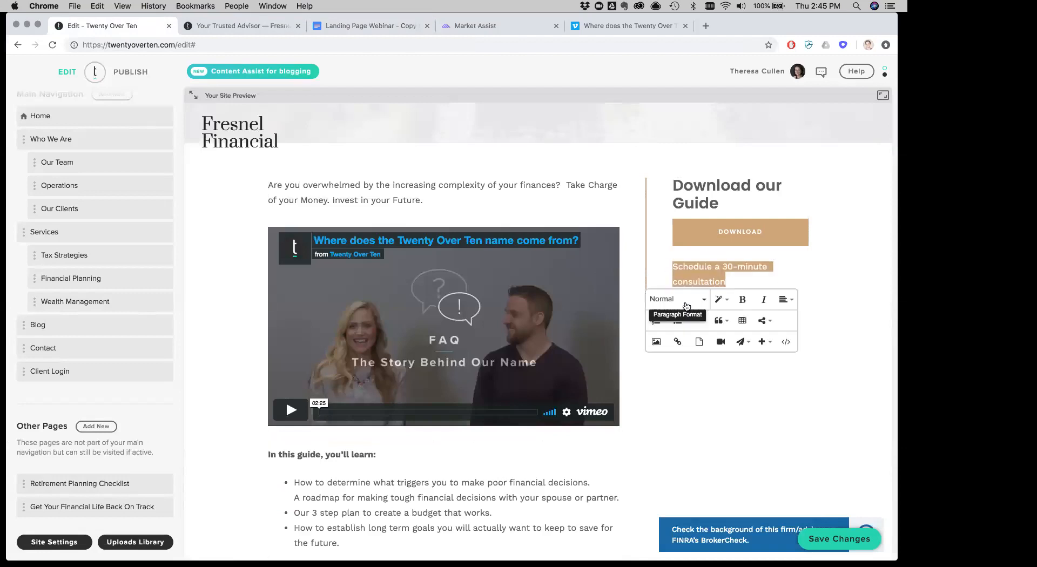
{"action": "left_click", "coordinate": [687, 306]}
{"action": "left_click", "coordinate": [685, 389]}
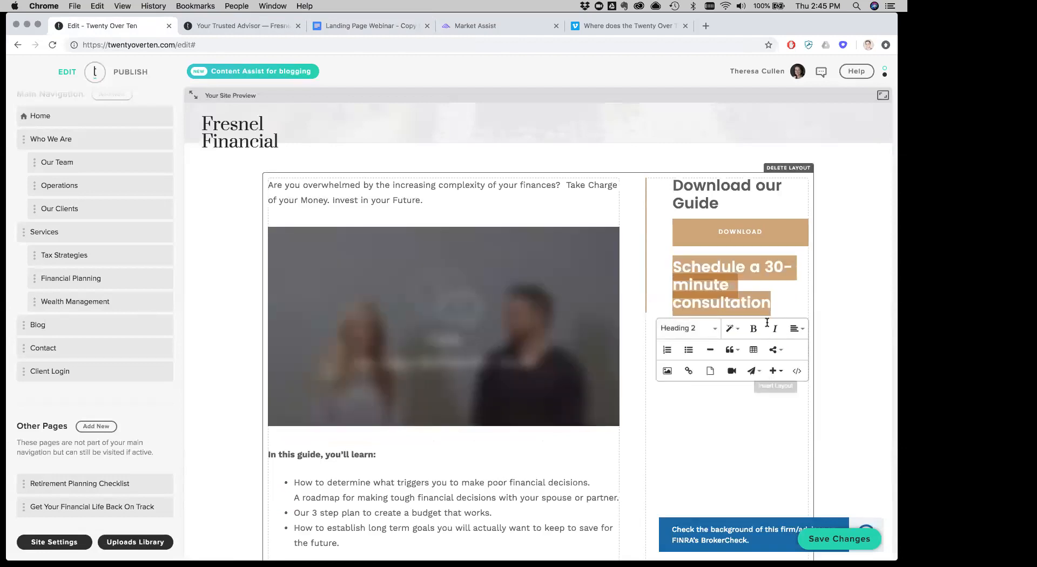
- Insert a "Schedule Today" link to the copied calendar URL on a new line below the consultation heading, opening in a new tab
{"action": "left_click", "coordinate": [778, 303]}
{"action": "key", "text": "Return"}
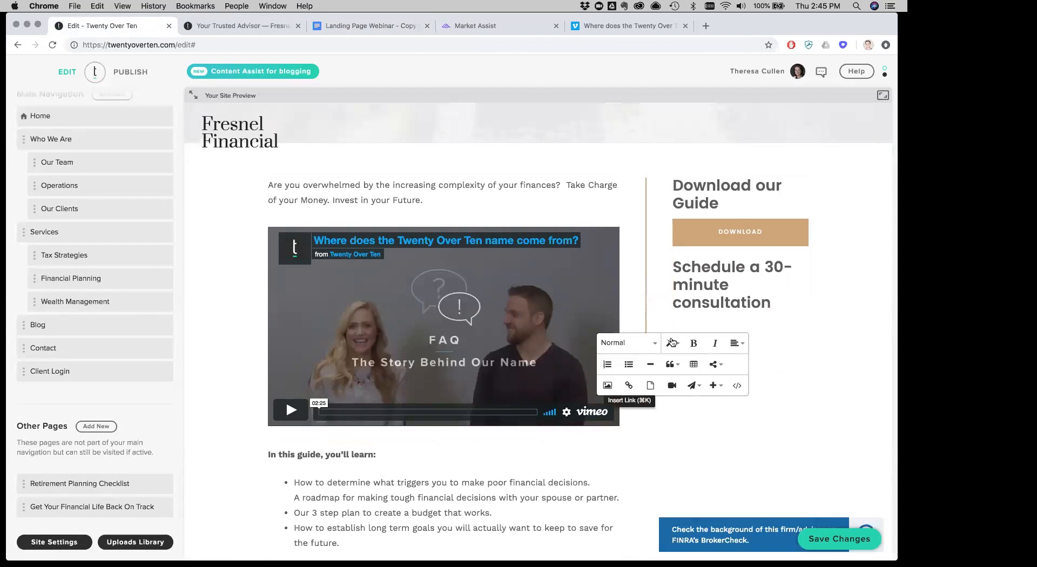
{"action": "left_click", "coordinate": [630, 386]}
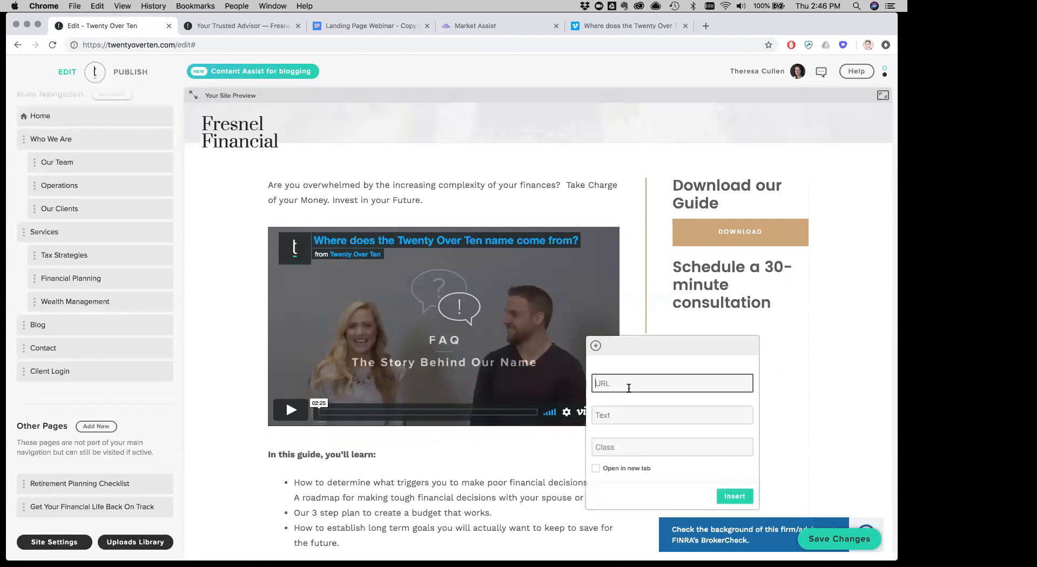
{"action": "key", "text": "super+v"}
{"action": "left_click", "coordinate": [622, 416]}
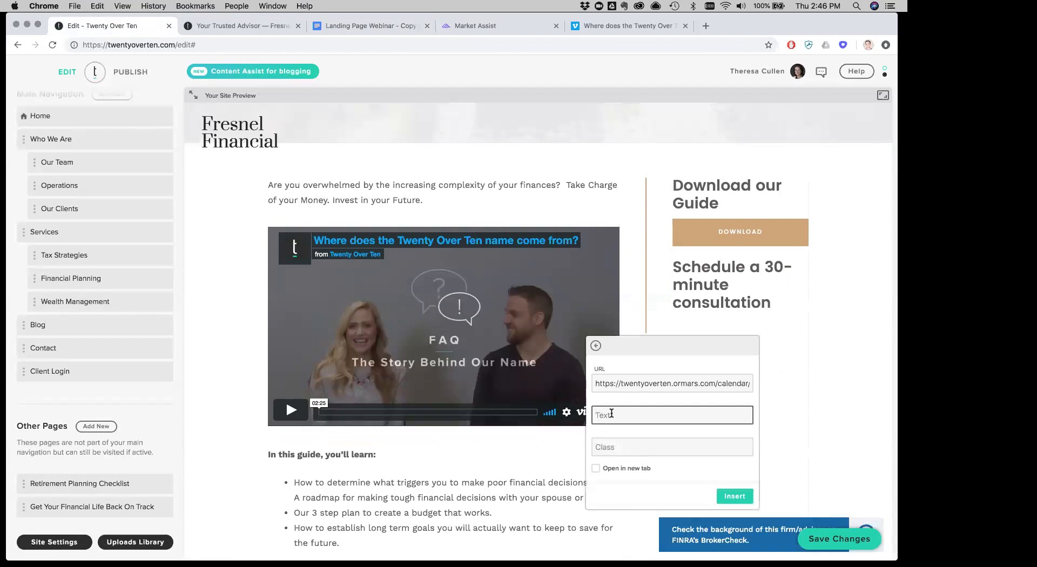
{"action": "type", "text": "Schedule Today"}
{"action": "left_click", "coordinate": [596, 469]}
{"action": "left_click", "coordinate": [731, 498]}
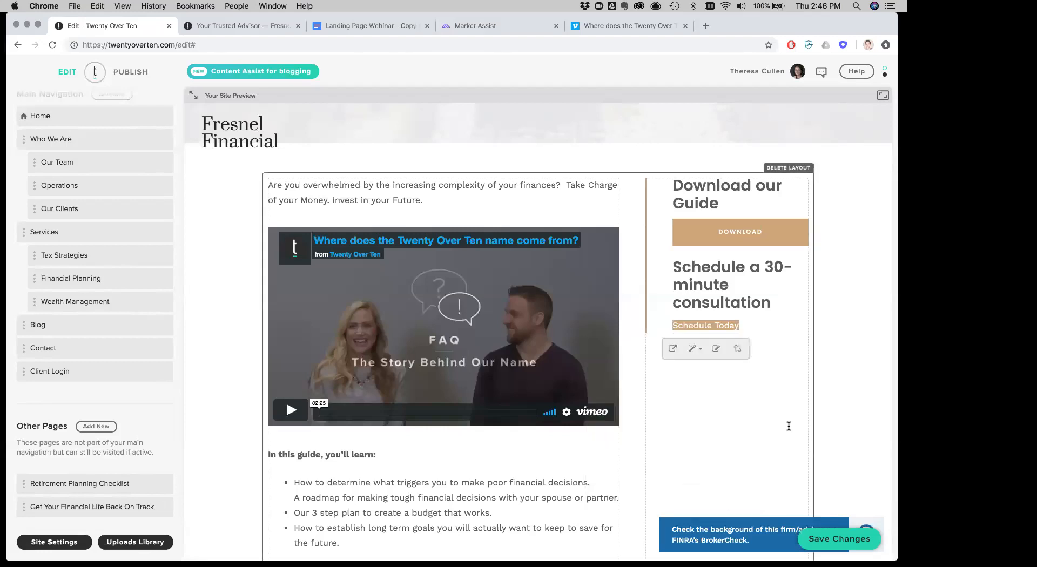
{"action": "left_click", "coordinate": [787, 423]}
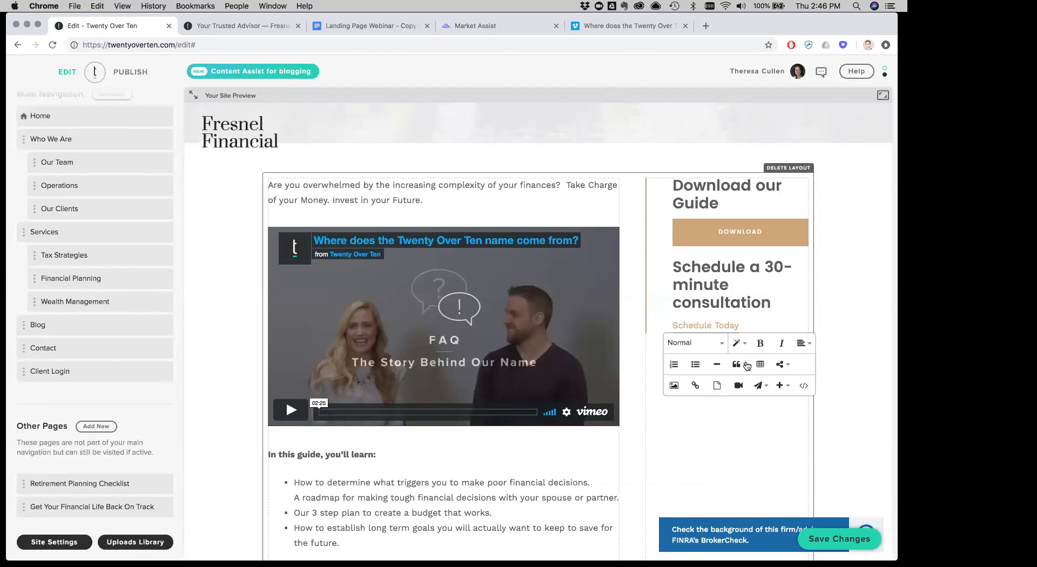
- Style the sidebar's Schedule Today link with the Button and Full Width styles
{"action": "left_click", "coordinate": [704, 326]}
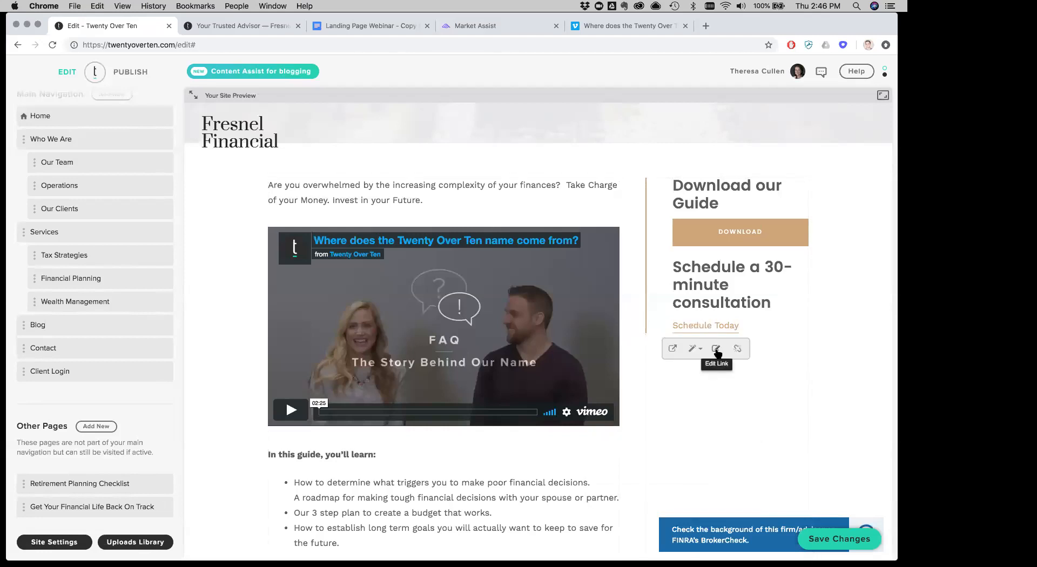
{"action": "left_click", "coordinate": [716, 350]}
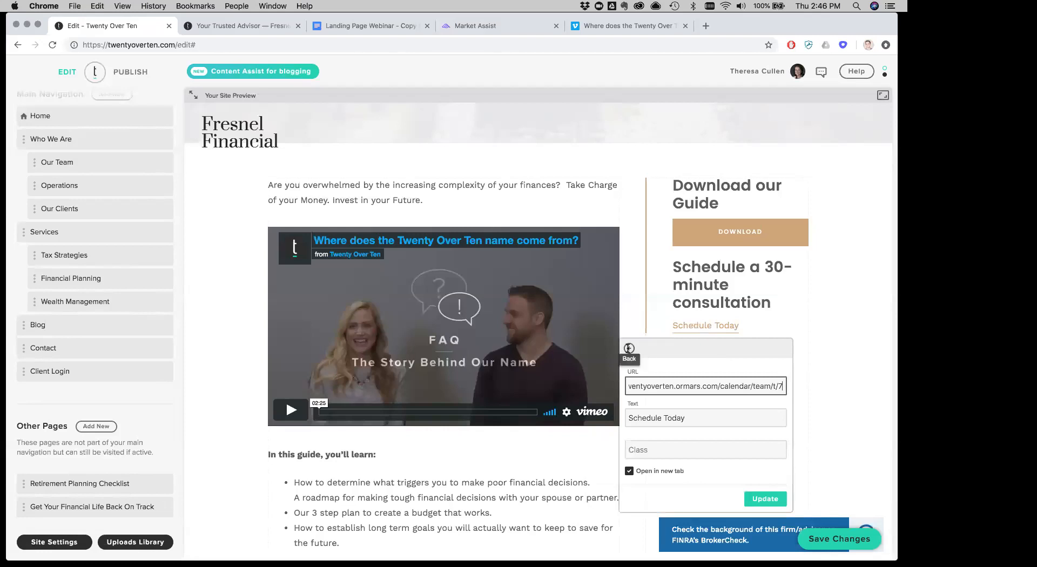
{"action": "left_click", "coordinate": [628, 349]}
{"action": "left_click", "coordinate": [695, 349]}
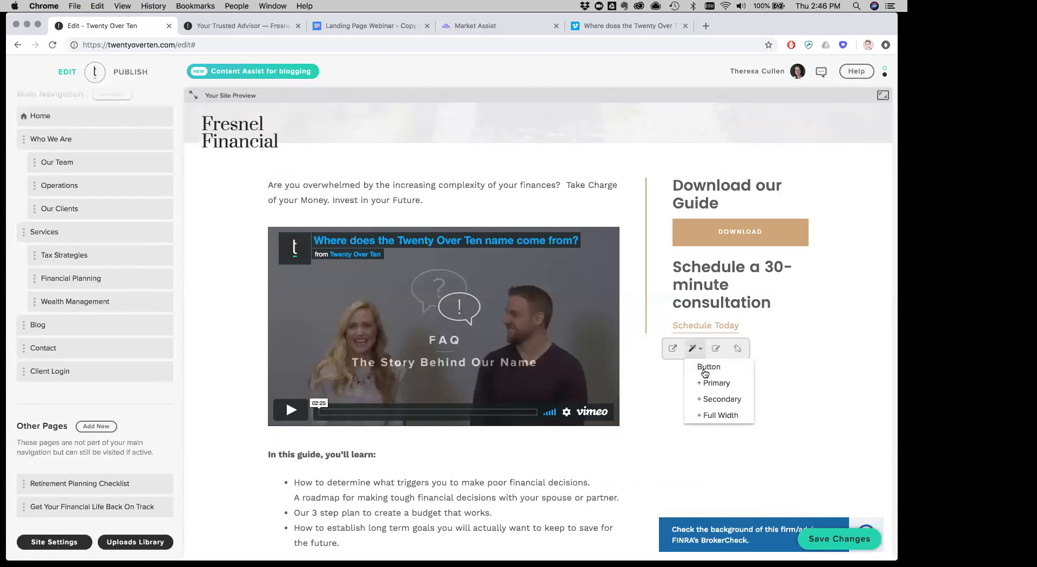
{"action": "left_click", "coordinate": [705, 373]}
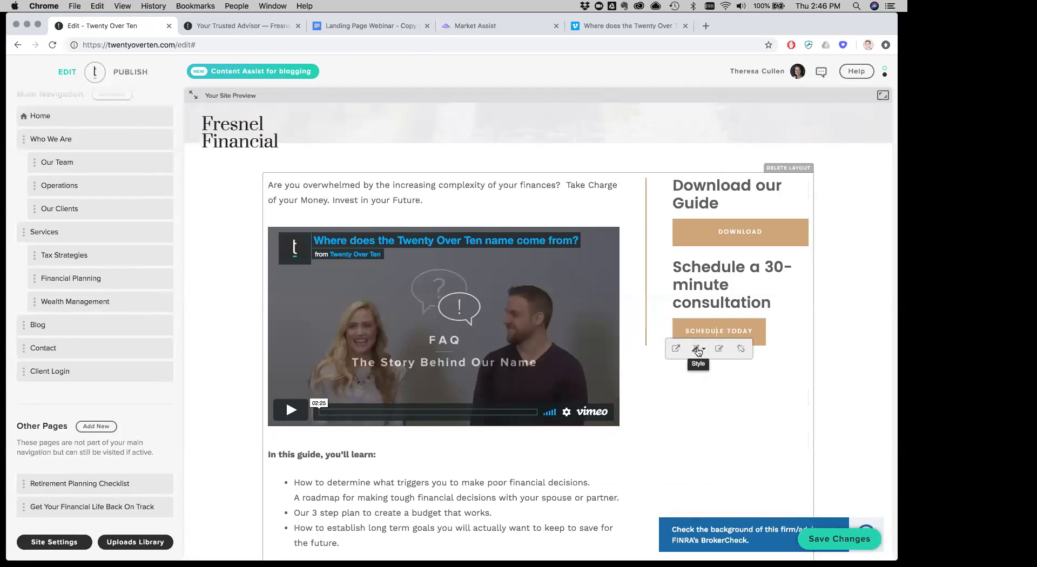
{"action": "left_click", "coordinate": [698, 349]}
{"action": "left_click", "coordinate": [707, 416]}
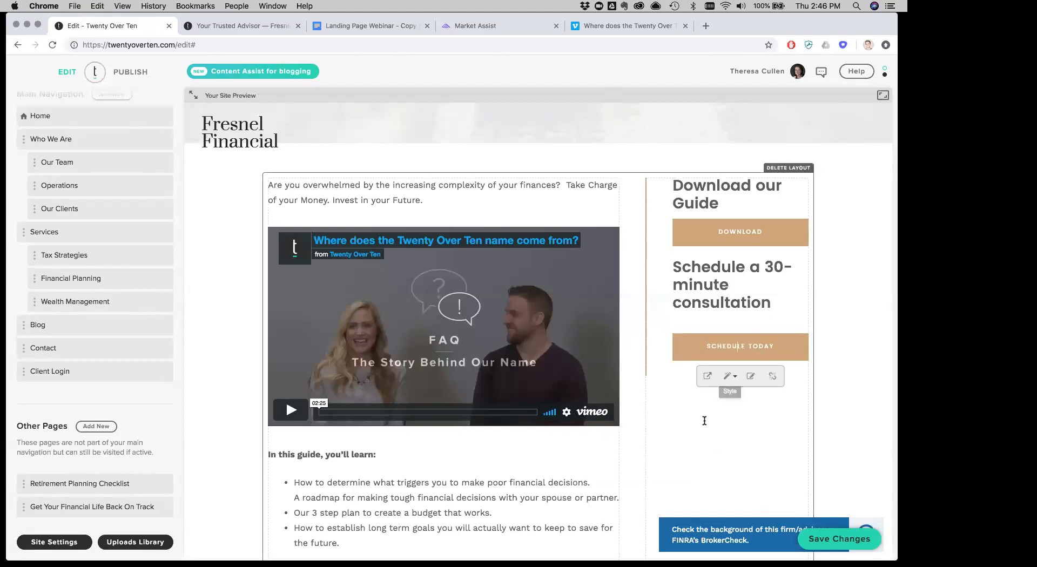
- Save the landing page changes and return from the live site to the page editor
{"action": "left_click", "coordinate": [842, 541]}
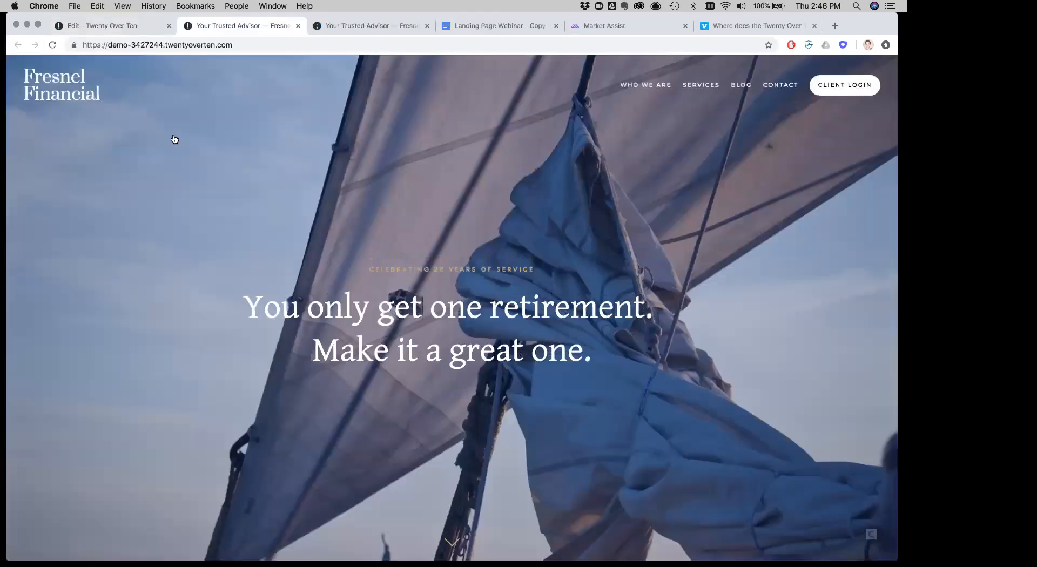
{"action": "left_click", "coordinate": [97, 27]}
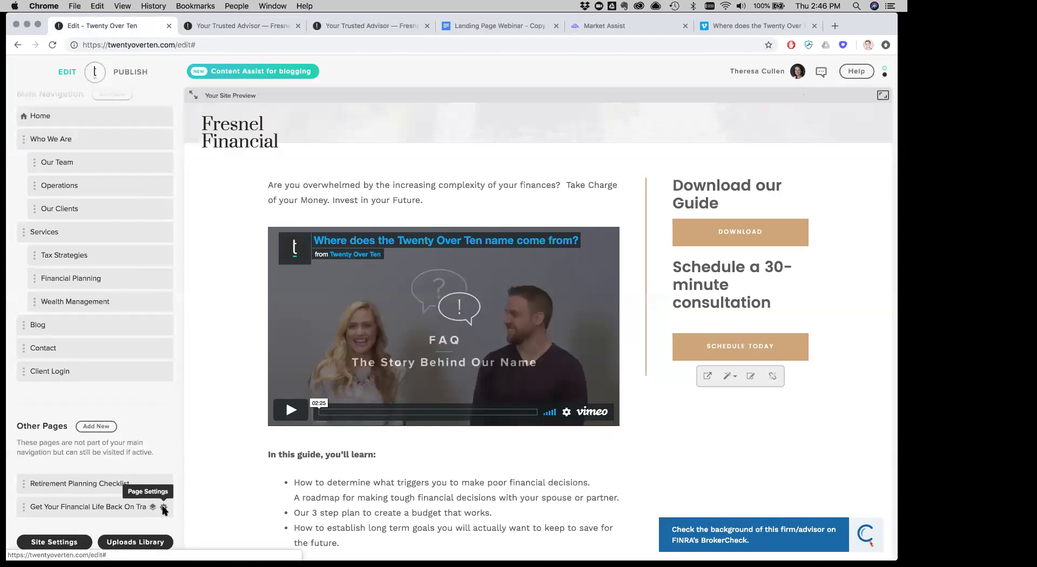
- Copy the Get Your Financial Life Back On Track page's URL from its settings and open it on the live site, removing the duplicate slash
{"action": "left_click", "coordinate": [164, 507]}
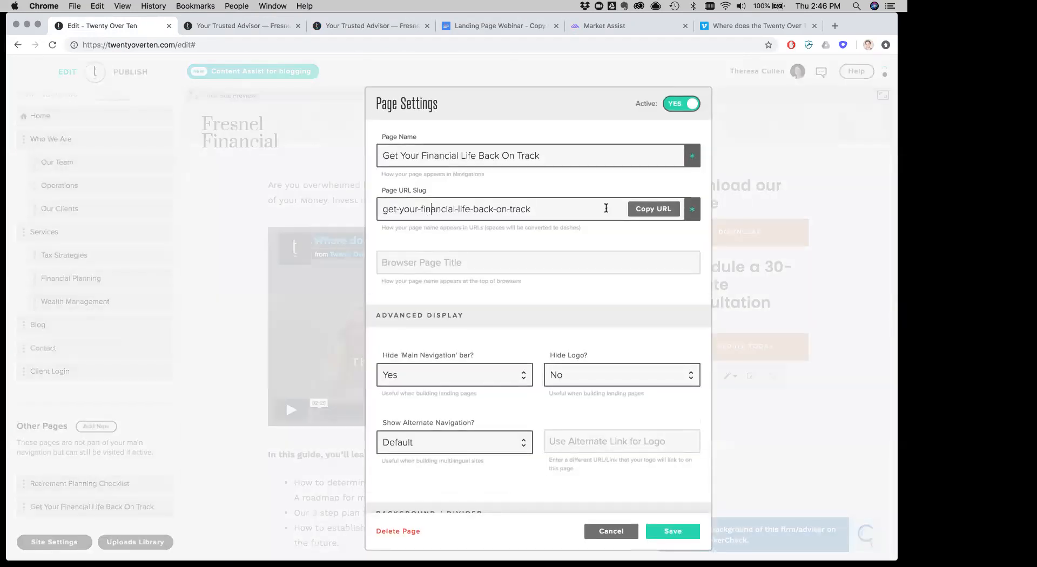
{"action": "left_click", "coordinate": [650, 211]}
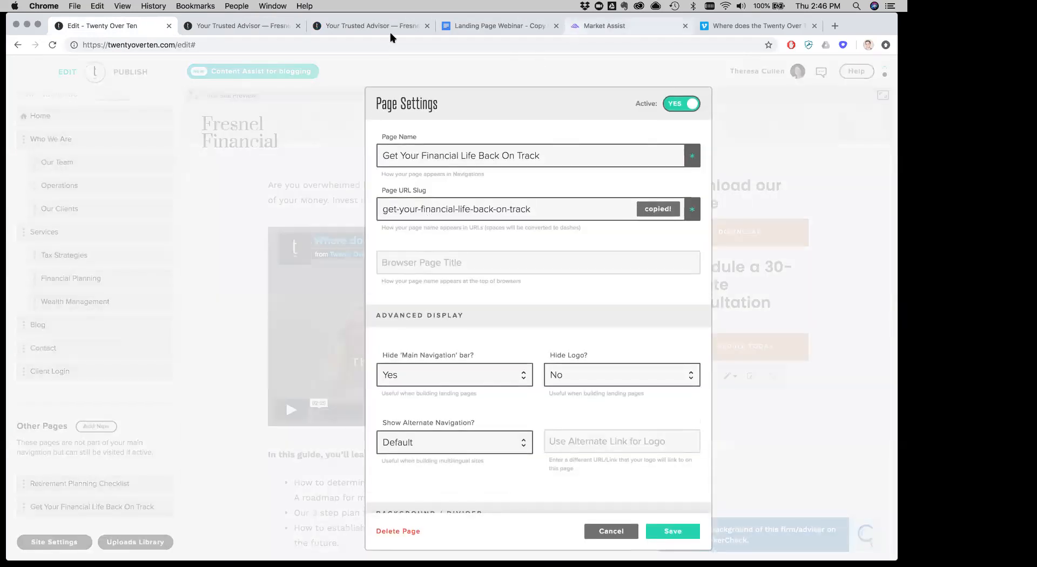
{"action": "left_click", "coordinate": [248, 25]}
{"action": "left_click", "coordinate": [297, 44]}
{"action": "key", "text": "super+v"}
{"action": "key", "text": "Return"}
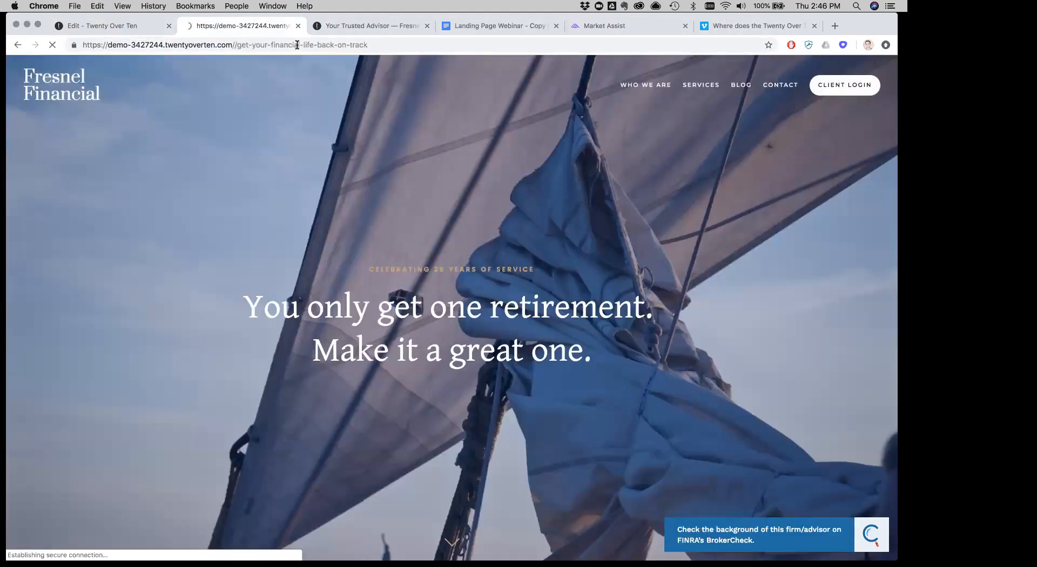
{"action": "left_click", "coordinate": [239, 46]}
{"action": "left_click", "coordinate": [238, 45]}
{"action": "key", "text": "BackSpace"}
{"action": "key", "text": "Return"}
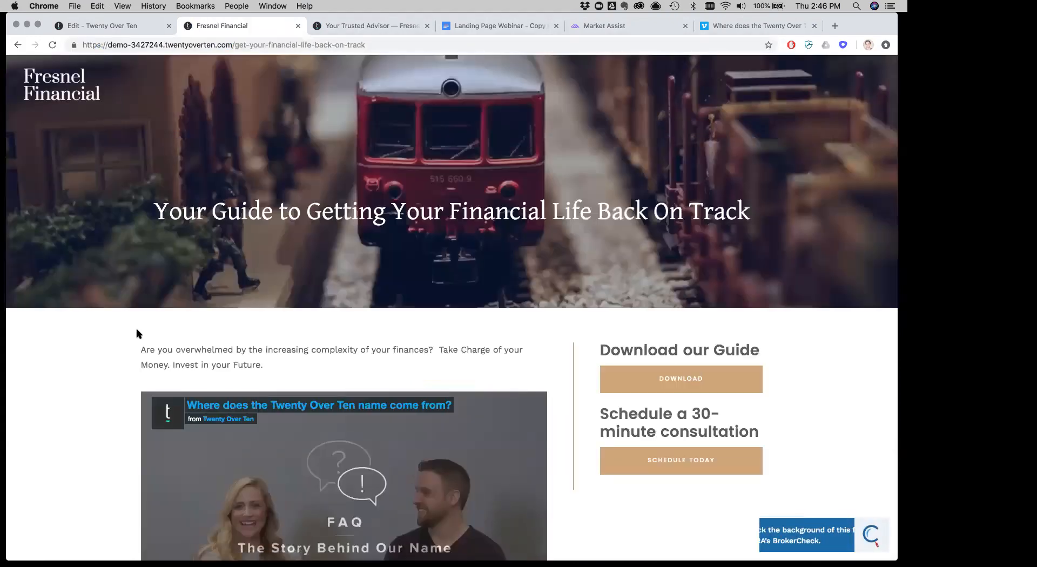
- Apply a larger paragraph style to the introductory paragraph above the video on the live page and save the changes
{"action": "scroll", "coordinate": [86, 408], "scroll_direction": "down", "scroll_amount": 5}
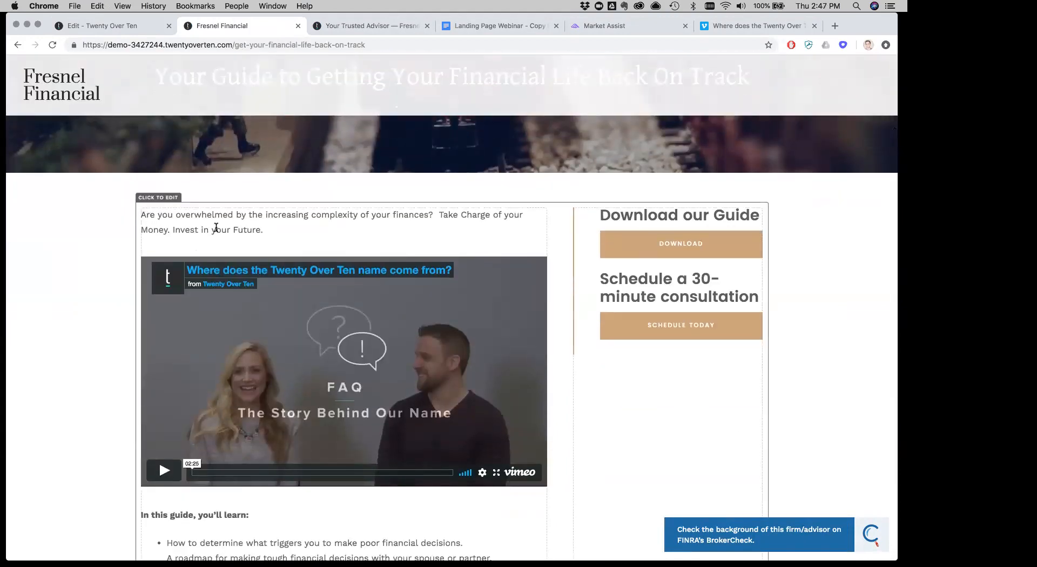
{"action": "triple_click", "coordinate": [216, 228]}
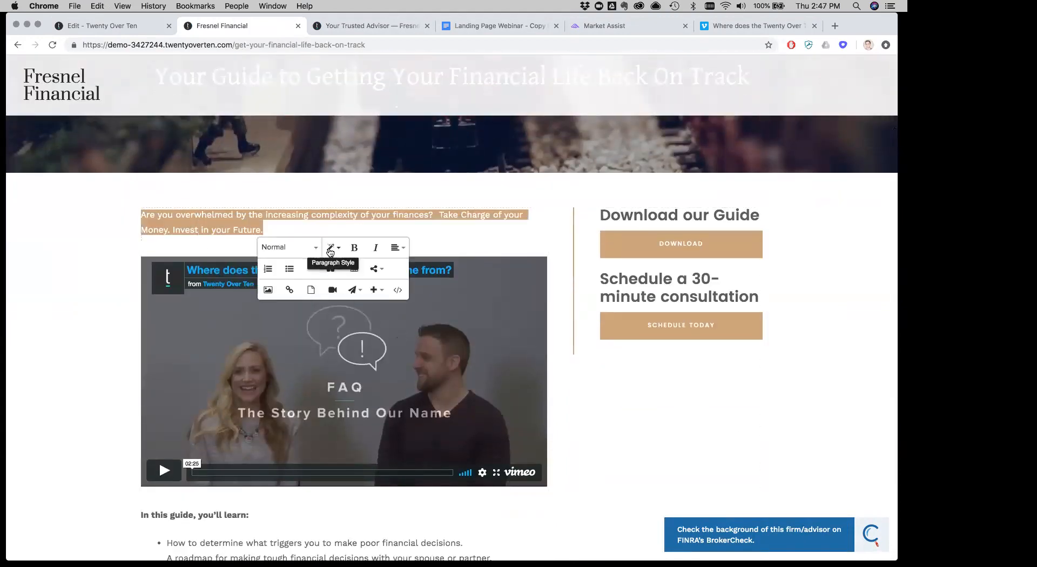
{"action": "left_click", "coordinate": [332, 248]}
{"action": "left_click", "coordinate": [346, 266]}
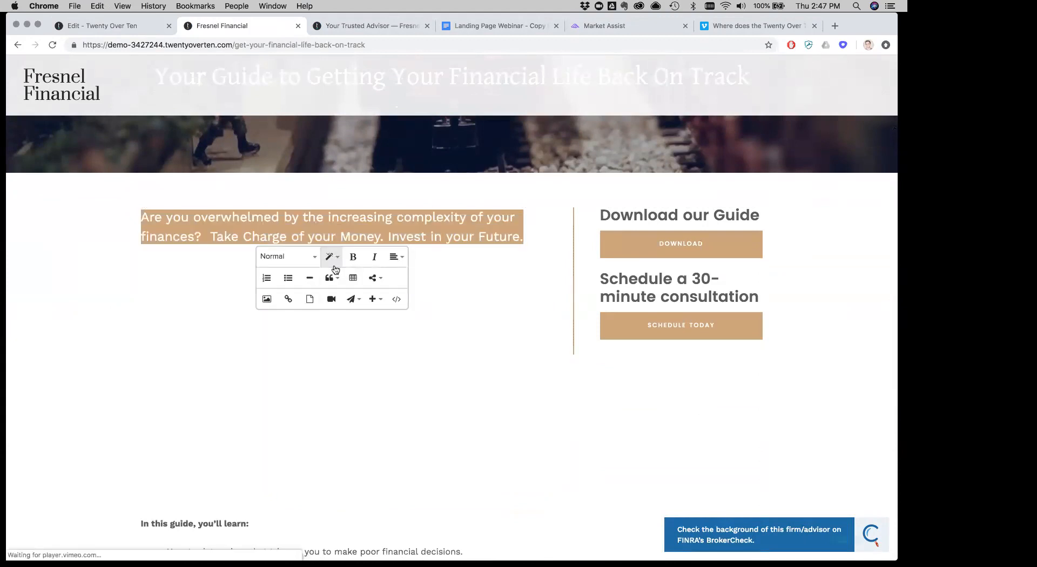
{"action": "left_click", "coordinate": [101, 367]}
{"action": "scroll", "coordinate": [96, 373], "scroll_direction": "down", "scroll_amount": 4}
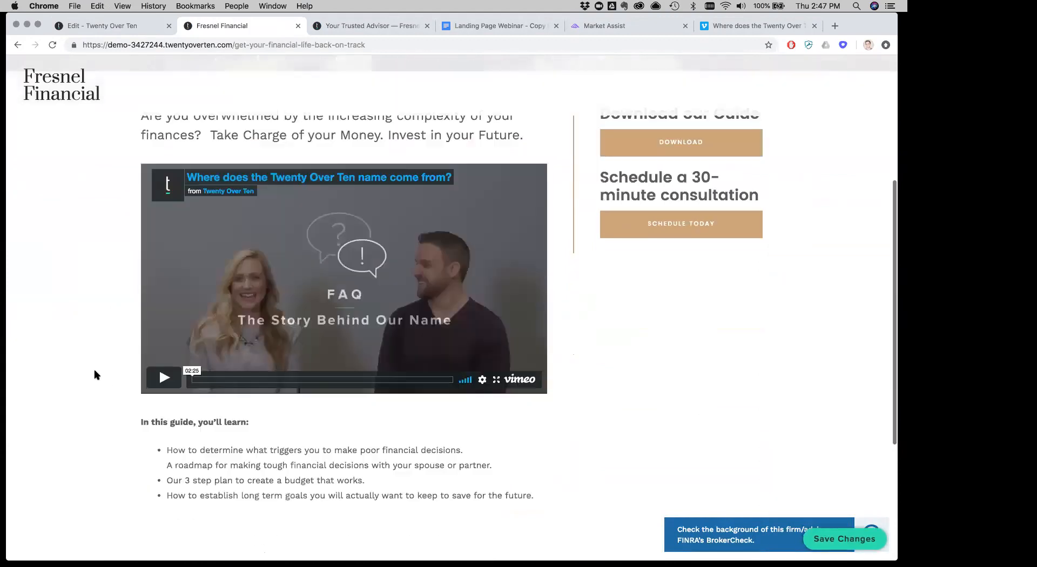
{"action": "scroll", "coordinate": [95, 374], "scroll_direction": "up", "scroll_amount": 5}
{"action": "scroll", "coordinate": [96, 374], "scroll_direction": "up", "scroll_amount": 3}
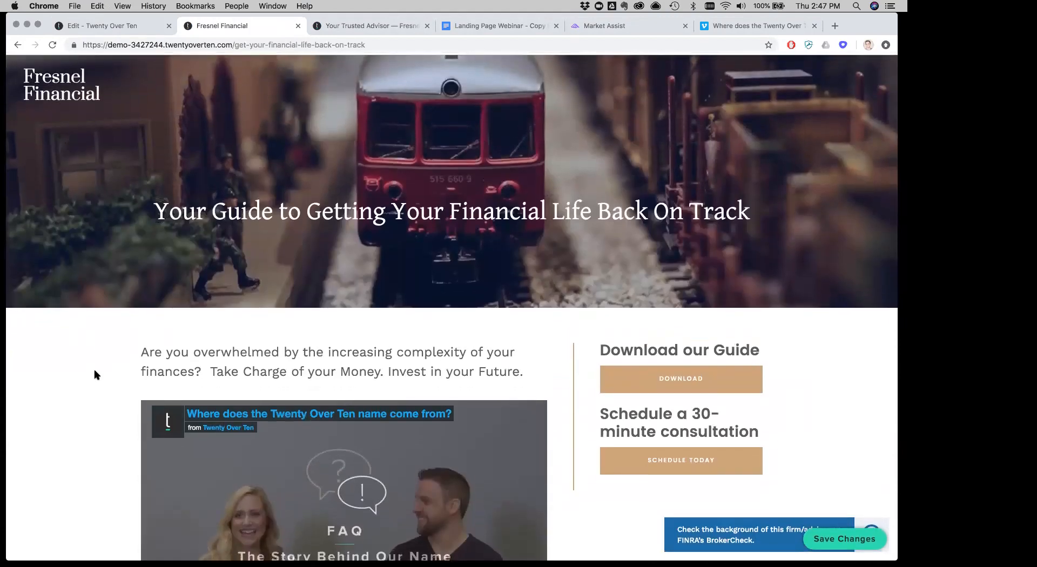
{"action": "scroll", "coordinate": [95, 374], "scroll_direction": "down", "scroll_amount": 6}
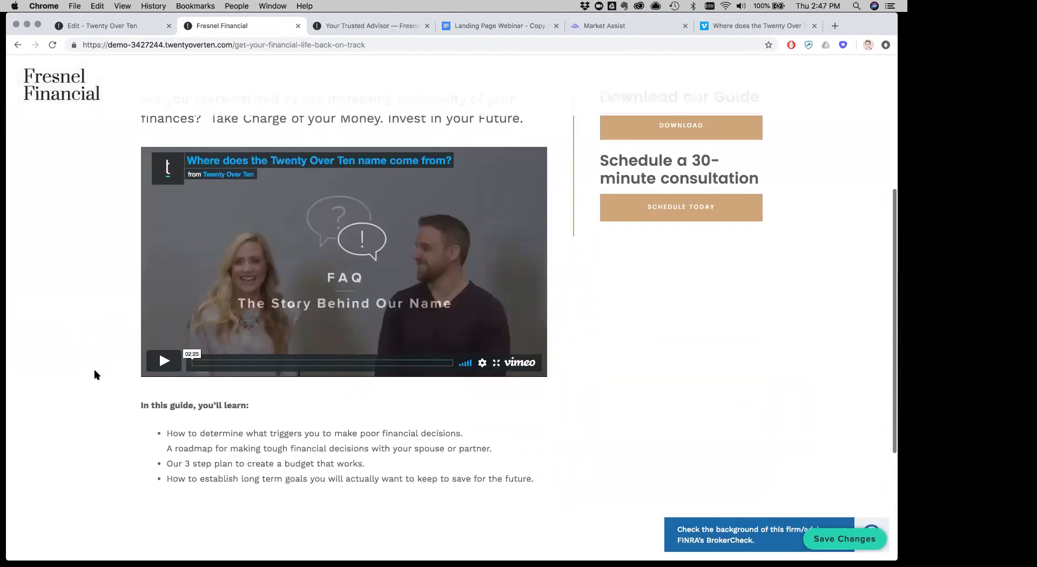
{"action": "scroll", "coordinate": [95, 372], "scroll_direction": "up", "scroll_amount": 6}
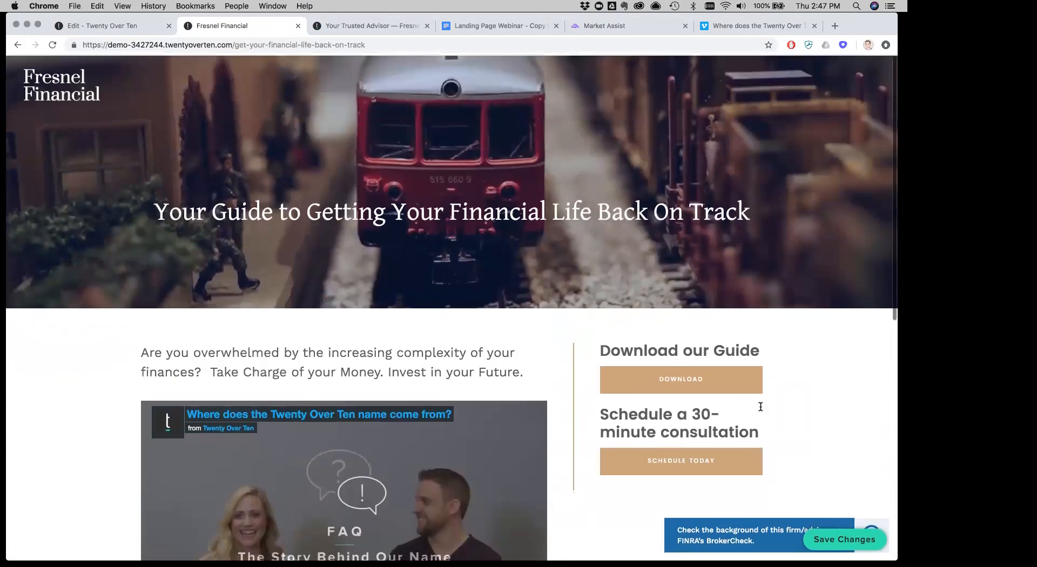
{"action": "left_click", "coordinate": [843, 540]}
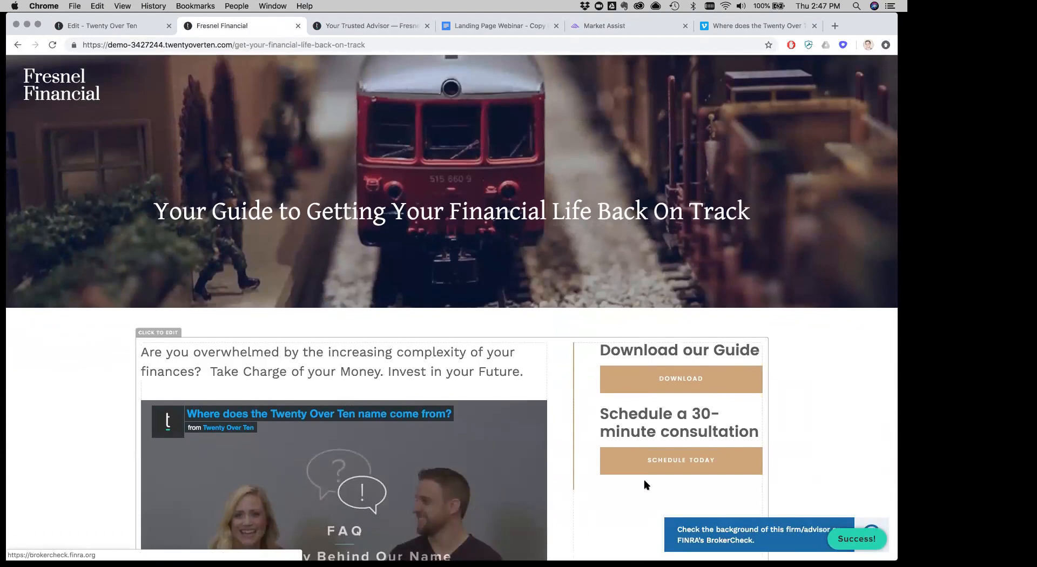
- Close the landing page's settings without saving and close the extra Your Trusted Advisor browser tab
{"action": "left_click", "coordinate": [131, 27]}
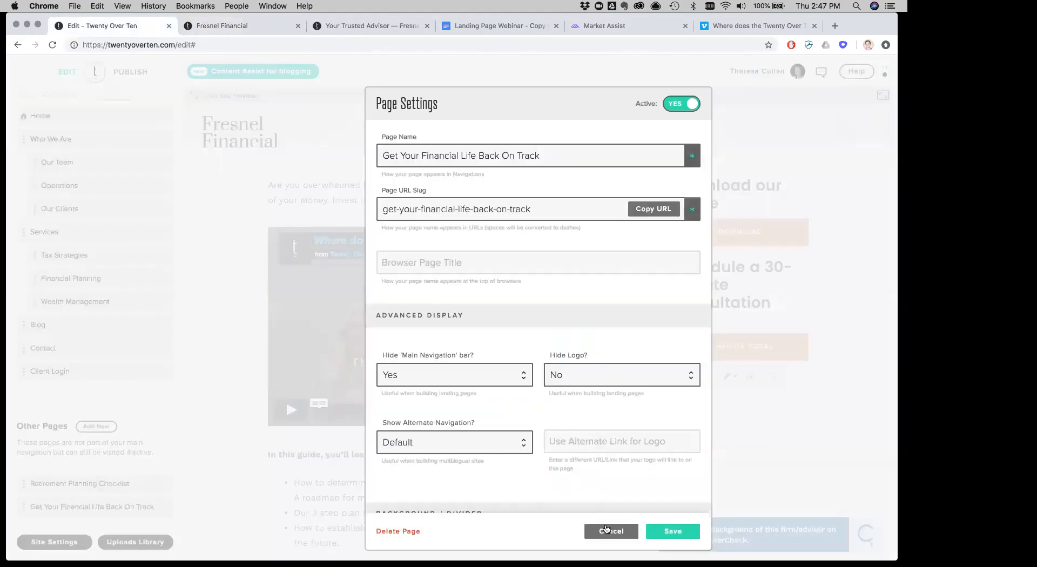
{"action": "left_click", "coordinate": [606, 532]}
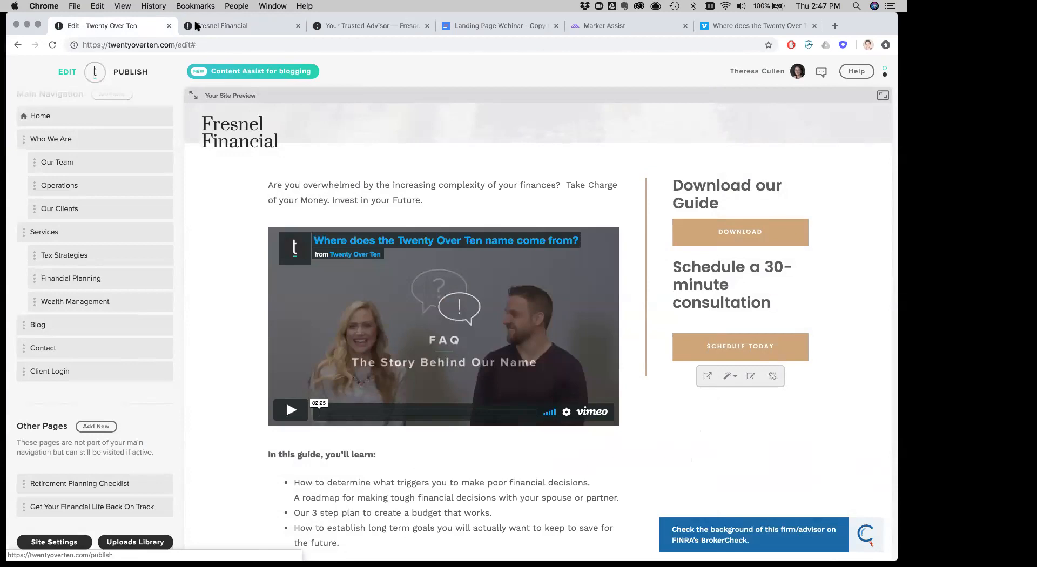
{"action": "left_click", "coordinate": [248, 24]}
{"action": "left_click", "coordinate": [427, 26]}
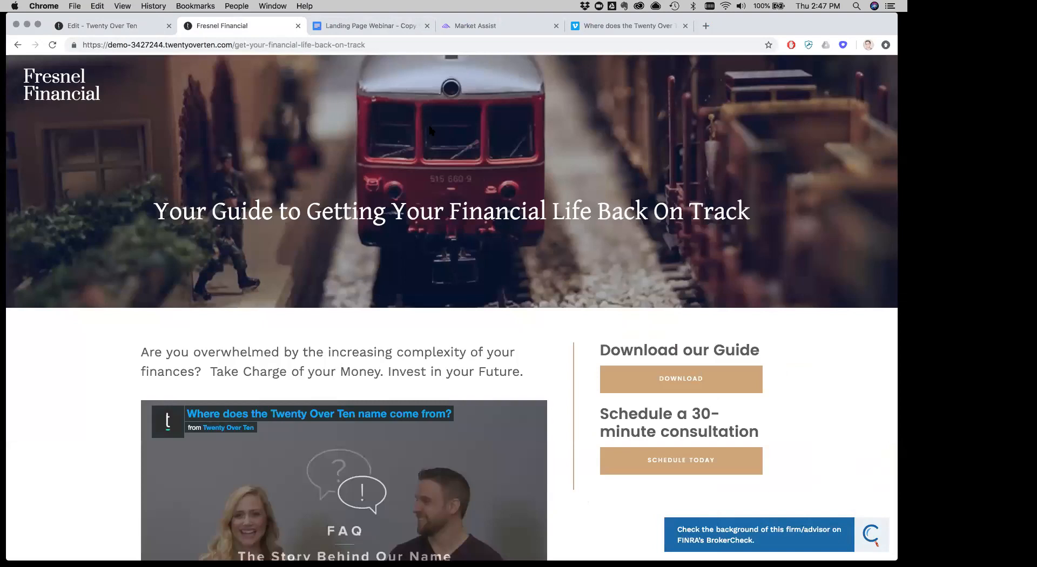
- Check the Option 1 and Option 2 notes in the landing page copy document, and review the page in the editor
{"action": "left_click", "coordinate": [351, 27]}
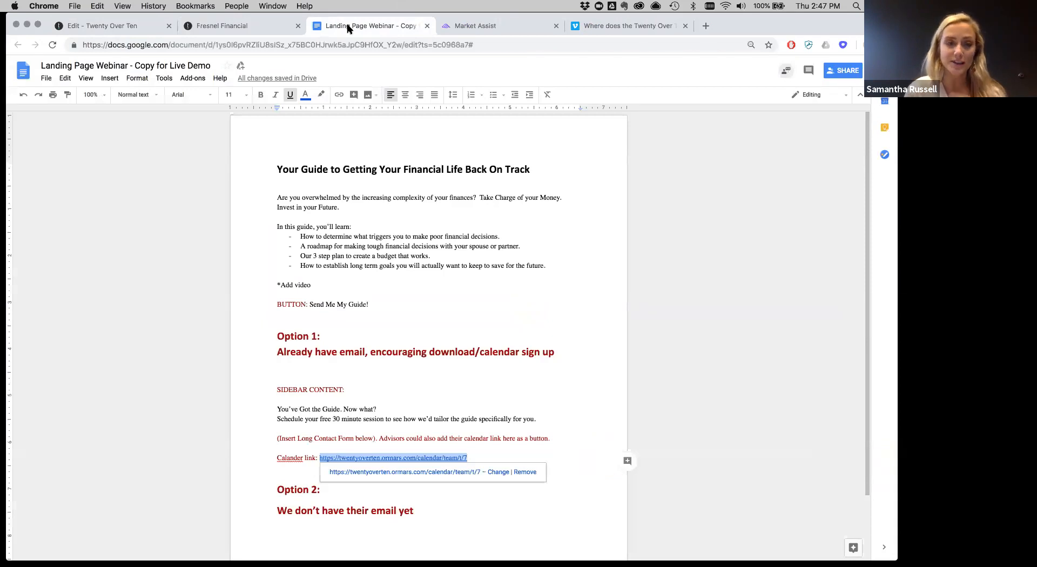
{"action": "left_click", "coordinate": [133, 27]}
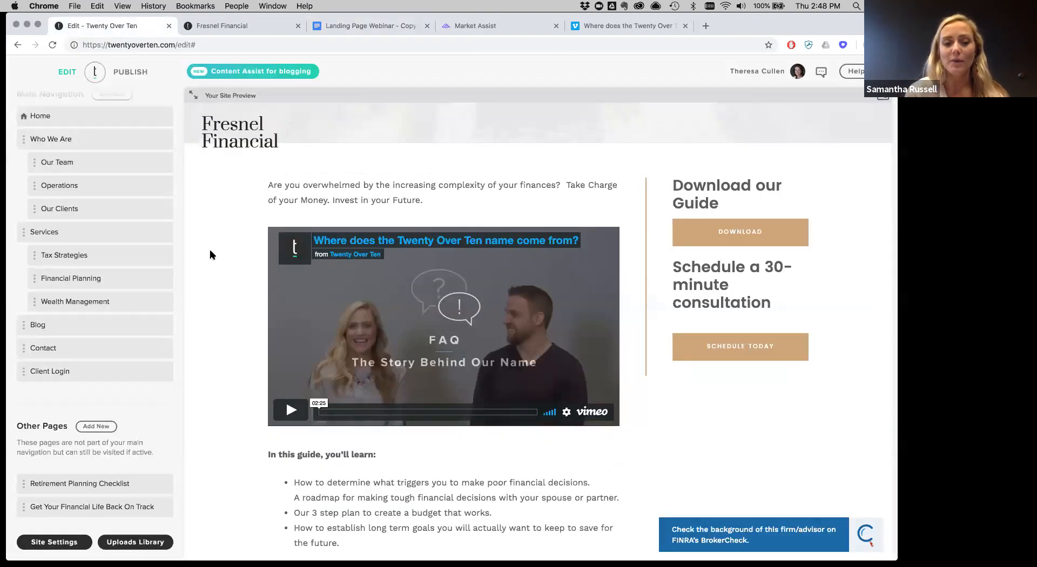
{"action": "scroll", "coordinate": [211, 255], "scroll_direction": "up", "scroll_amount": 3}
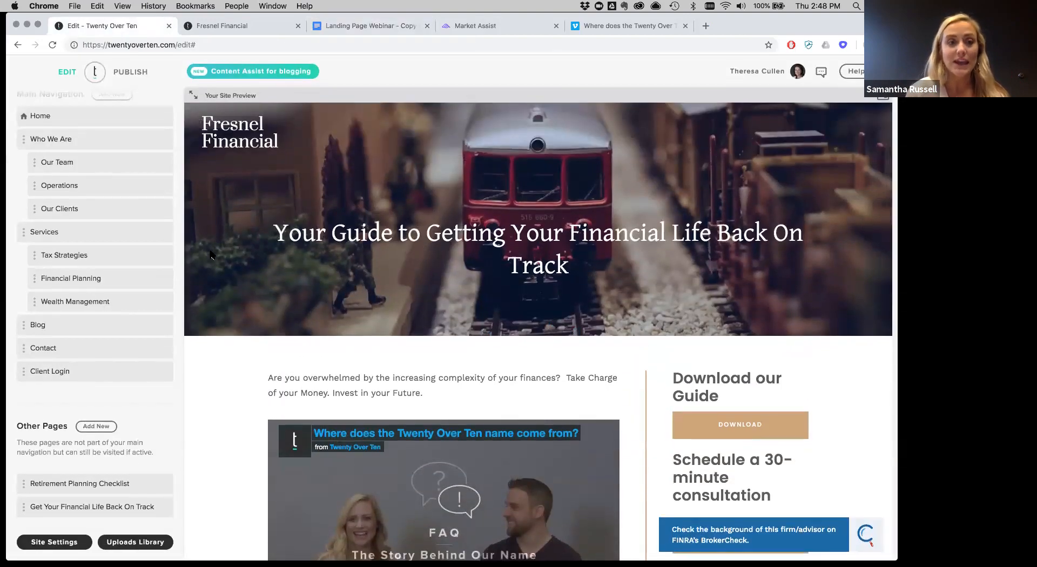
{"action": "scroll", "coordinate": [210, 255], "scroll_direction": "down", "scroll_amount": 4}
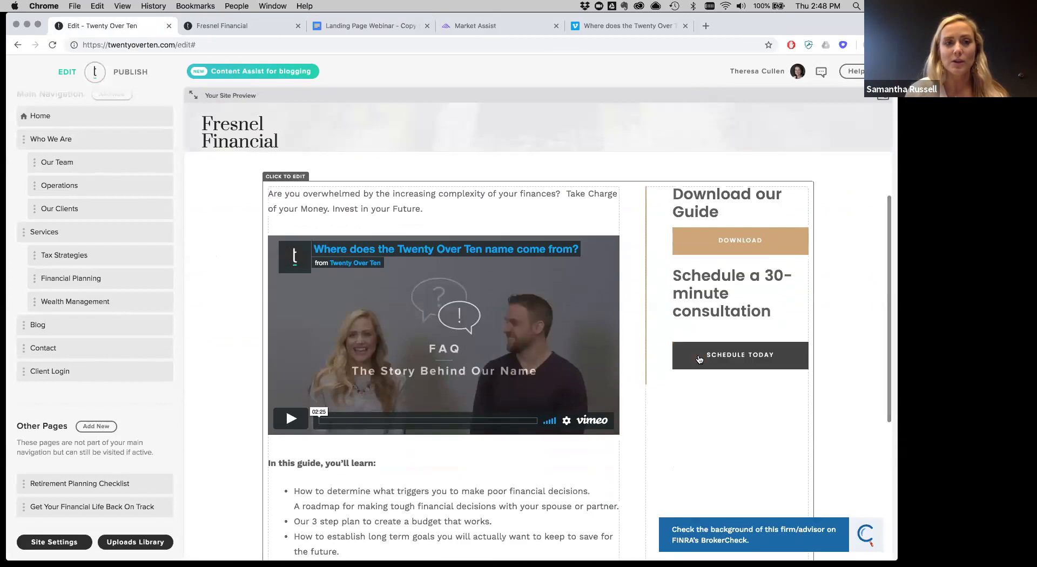
- Replace the sidebar's download and consultation content with the heading "Contact Us Today!"
{"action": "left_click", "coordinate": [722, 374]}
{"action": "left_click_drag", "start_coordinate": [691, 380], "coordinate": [672, 198]}
{"action": "key", "text": "BackSpace"}
{"action": "left_click", "coordinate": [719, 217]}
{"action": "type", "text": "Contact U"}
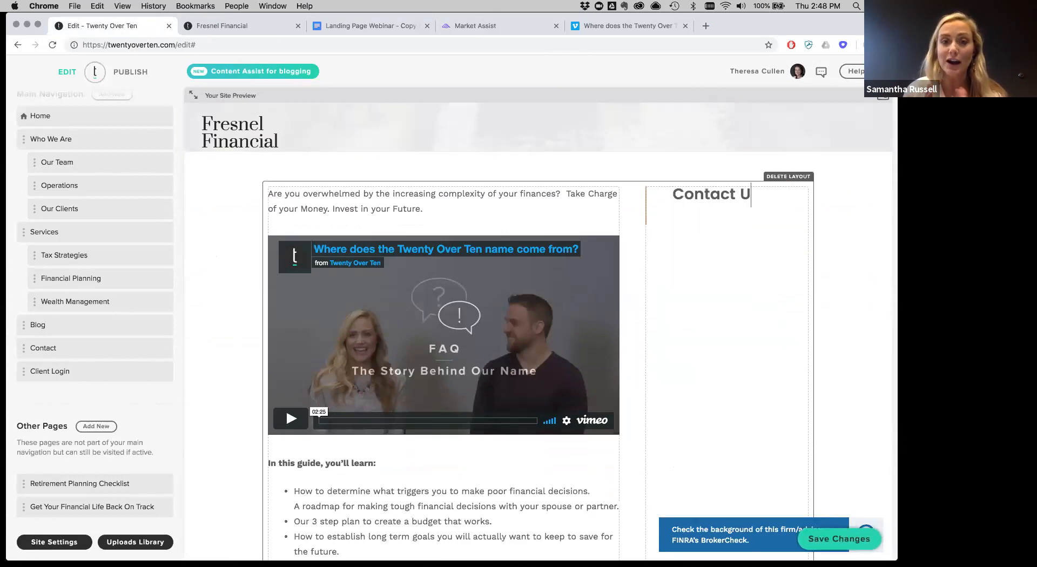
{"action": "type", "text": "s Today!"}
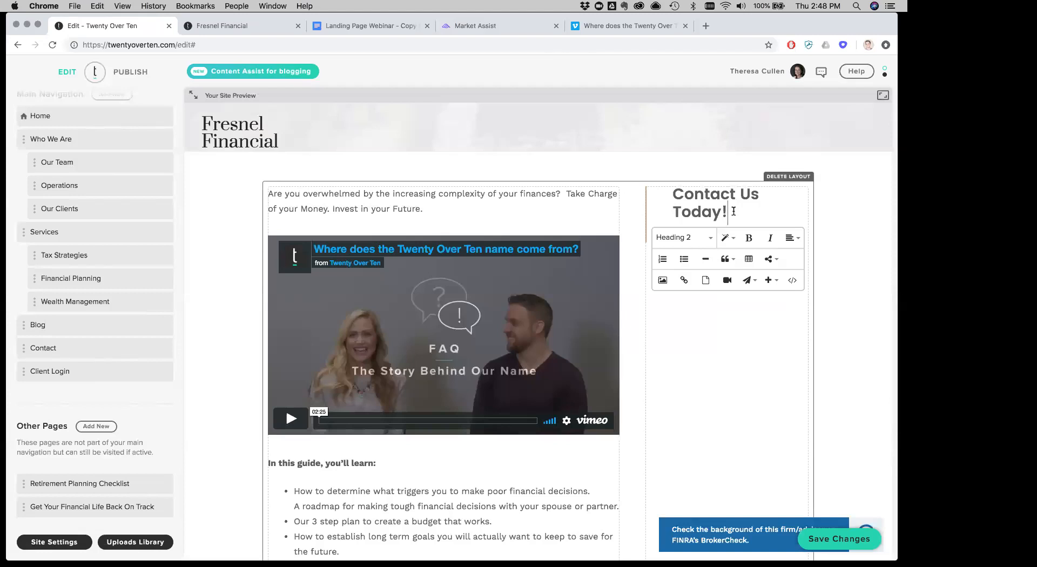
- Insert a Minimal contact form on a new line below the "Contact Us Today!" heading and save the changes
{"action": "key", "text": "Return"}
{"action": "left_click", "coordinate": [676, 234]}
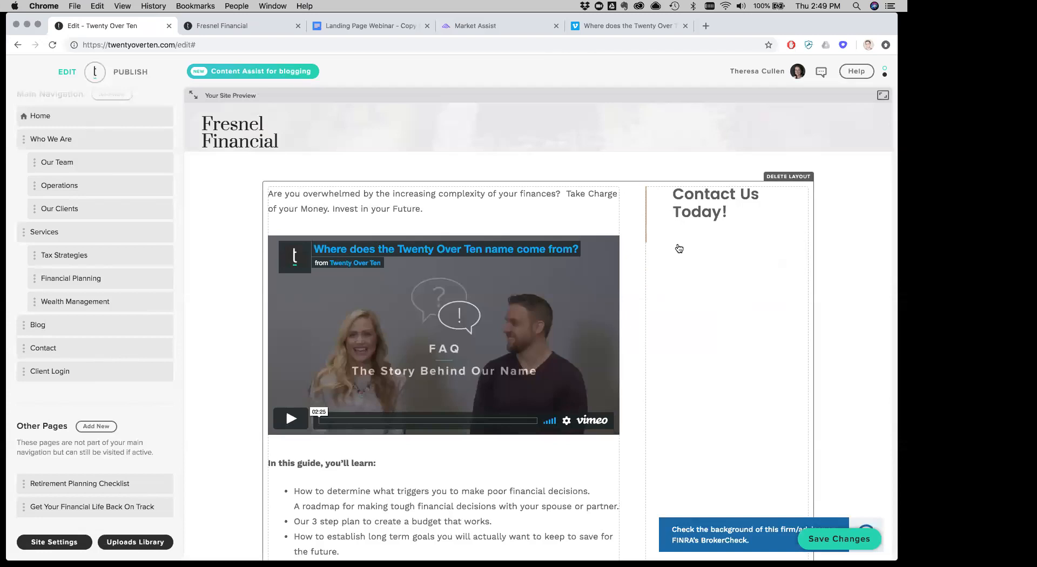
{"action": "left_click", "coordinate": [692, 294]}
{"action": "left_click", "coordinate": [710, 314]}
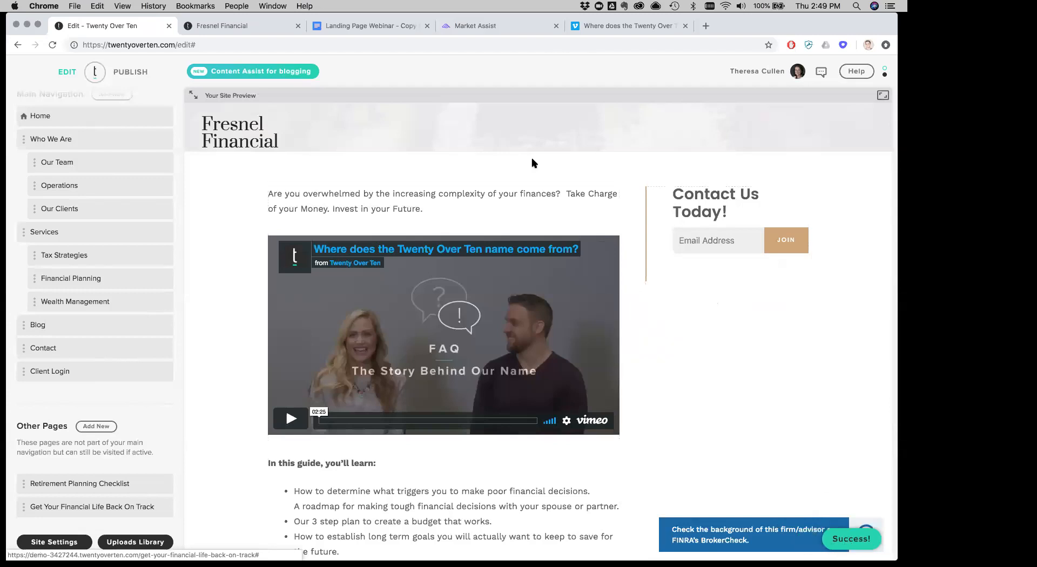
- Reload the live landing page and examine how the sidebar contact form looks
{"action": "left_click", "coordinate": [252, 28]}
{"action": "key", "text": "super+r"}
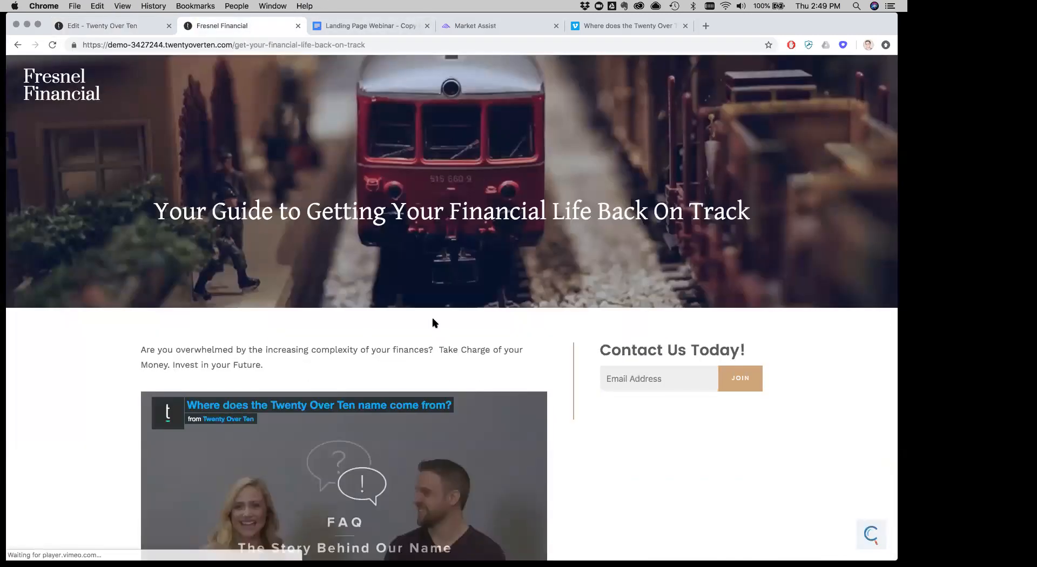
{"action": "scroll", "coordinate": [433, 324], "scroll_direction": "down", "scroll_amount": 3}
{"action": "scroll", "coordinate": [435, 324], "scroll_direction": "up", "scroll_amount": 3}
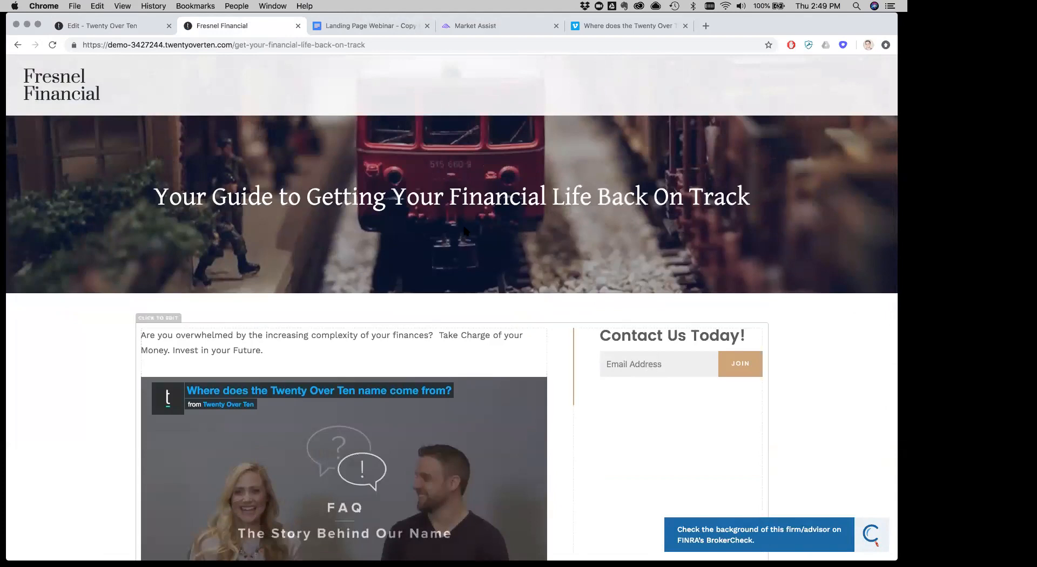
{"action": "scroll", "coordinate": [419, 246], "scroll_direction": "up", "scroll_amount": 1}
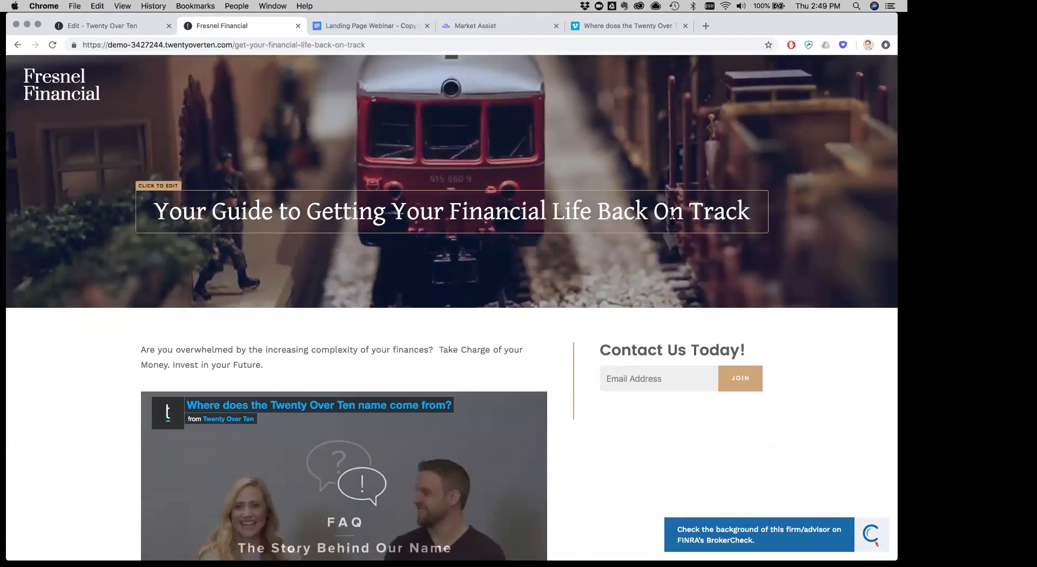
- Try a Minimal contact form on a centered line beneath the hero heading of the live page, and undo its insertion
{"action": "left_click", "coordinate": [732, 199]}
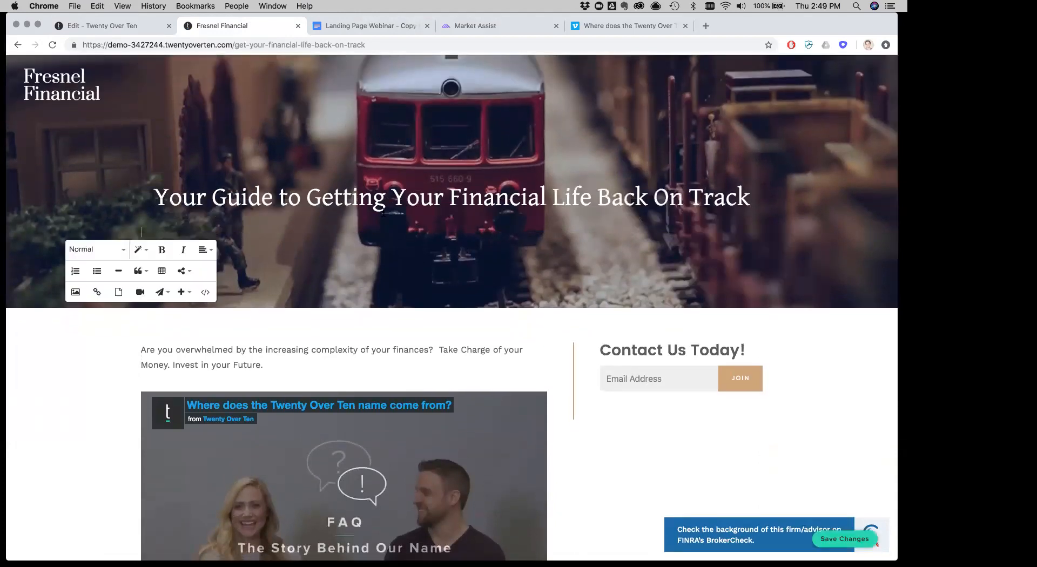
{"action": "left_click", "coordinate": [203, 249]}
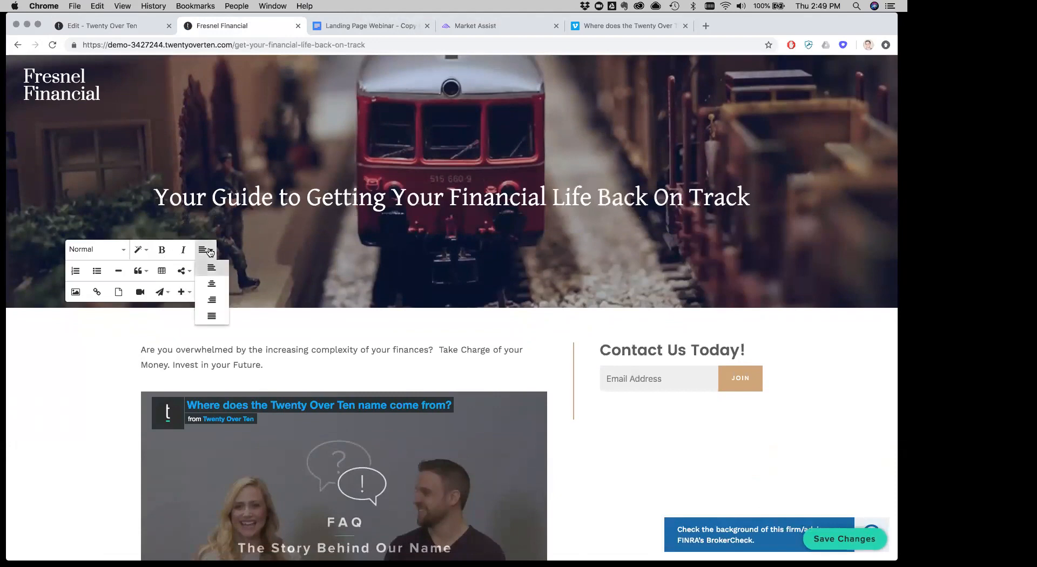
{"action": "left_click", "coordinate": [214, 278]}
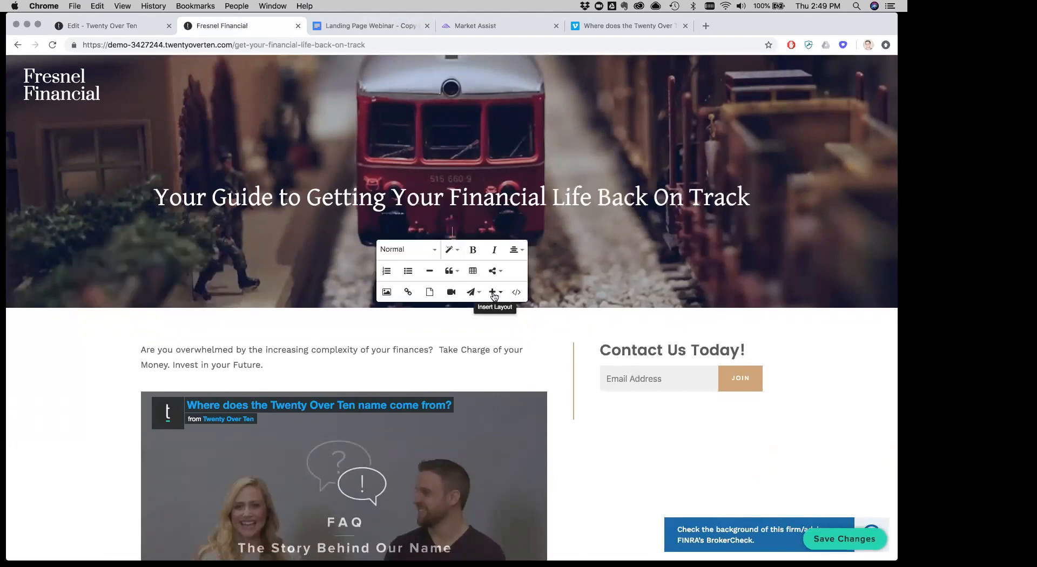
{"action": "left_click", "coordinate": [476, 293]}
{"action": "left_click", "coordinate": [485, 324]}
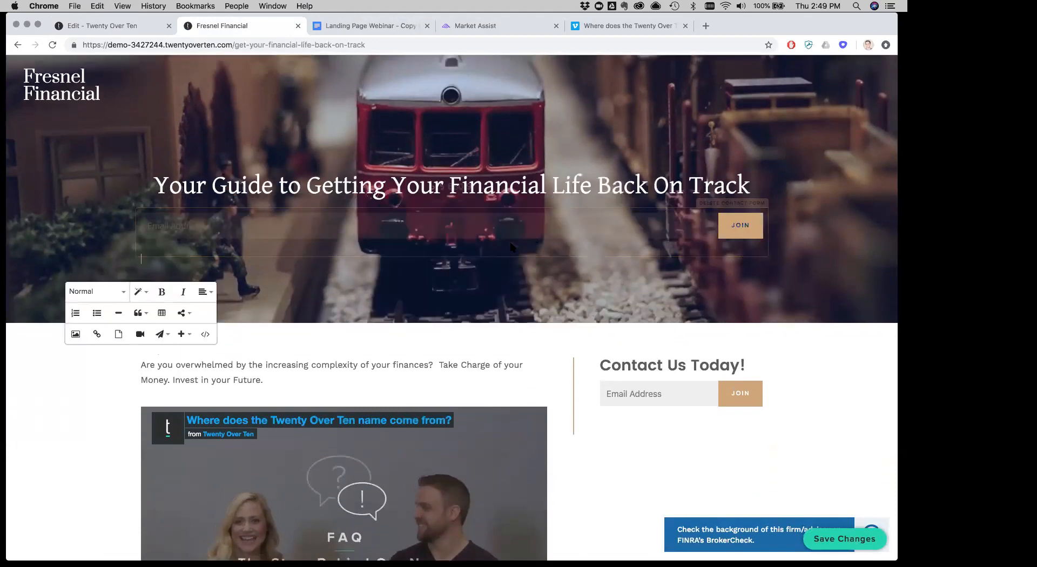
{"action": "key", "text": "super+z"}
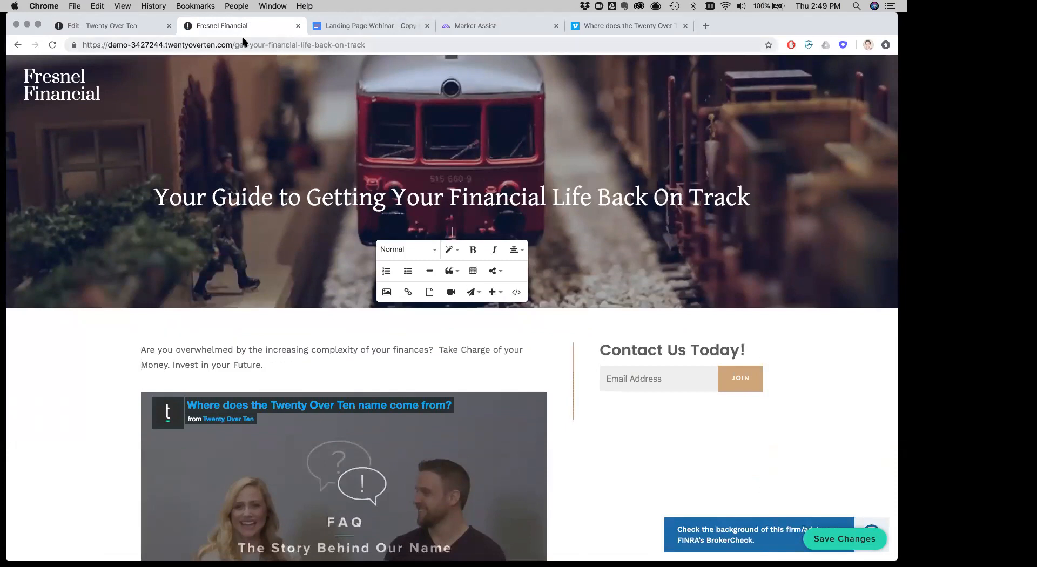
- Return to the page editor, undo the sidebar's Minimal form and insert a Full contact form below "Contact Us Today!"
{"action": "left_click", "coordinate": [106, 27]}
{"action": "scroll", "coordinate": [540, 324], "scroll_direction": "down", "scroll_amount": 3}
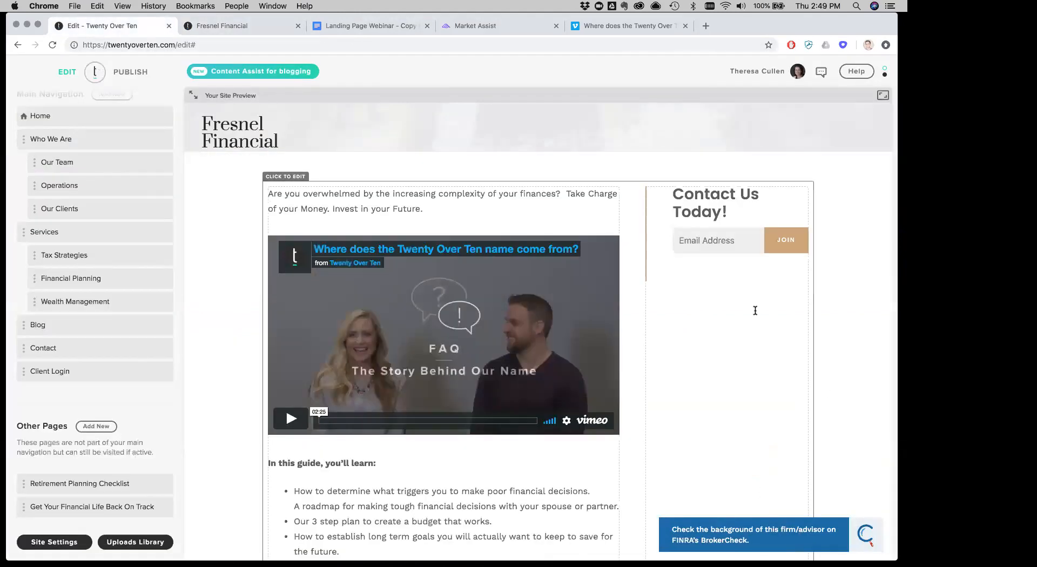
{"action": "key", "text": "super+z"}
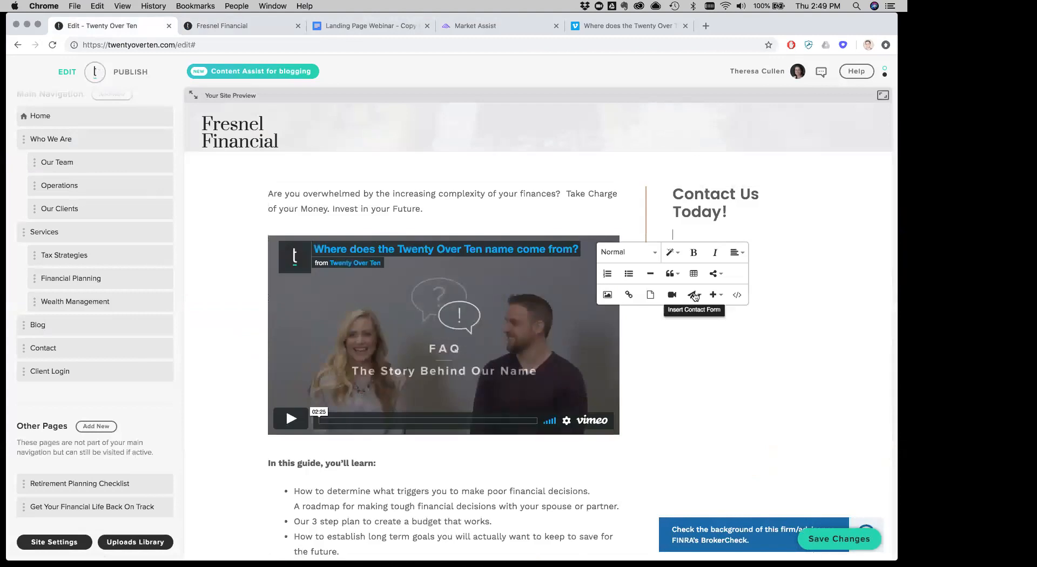
{"action": "left_click", "coordinate": [694, 296]}
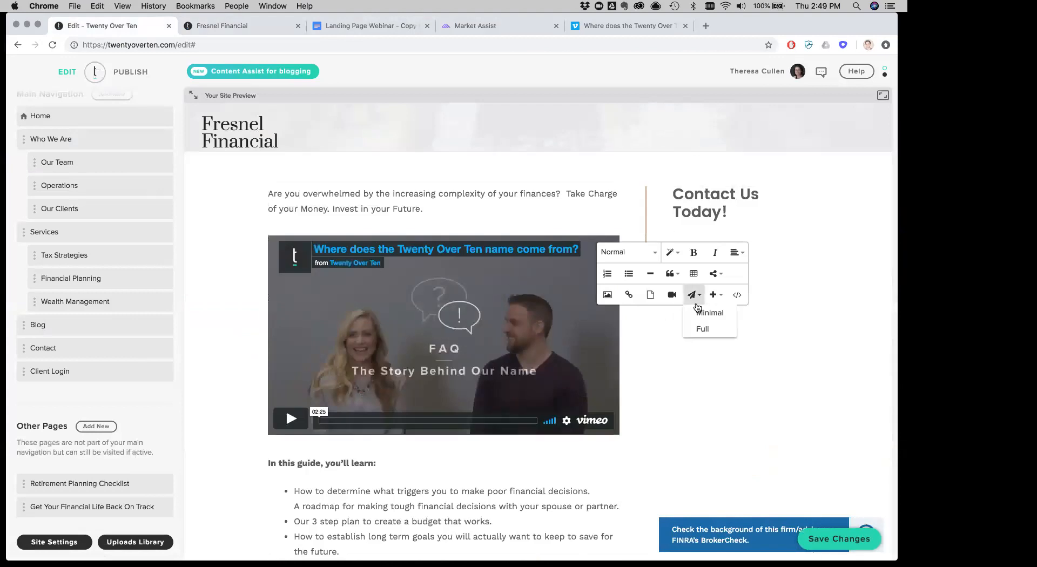
{"action": "left_click", "coordinate": [703, 332]}
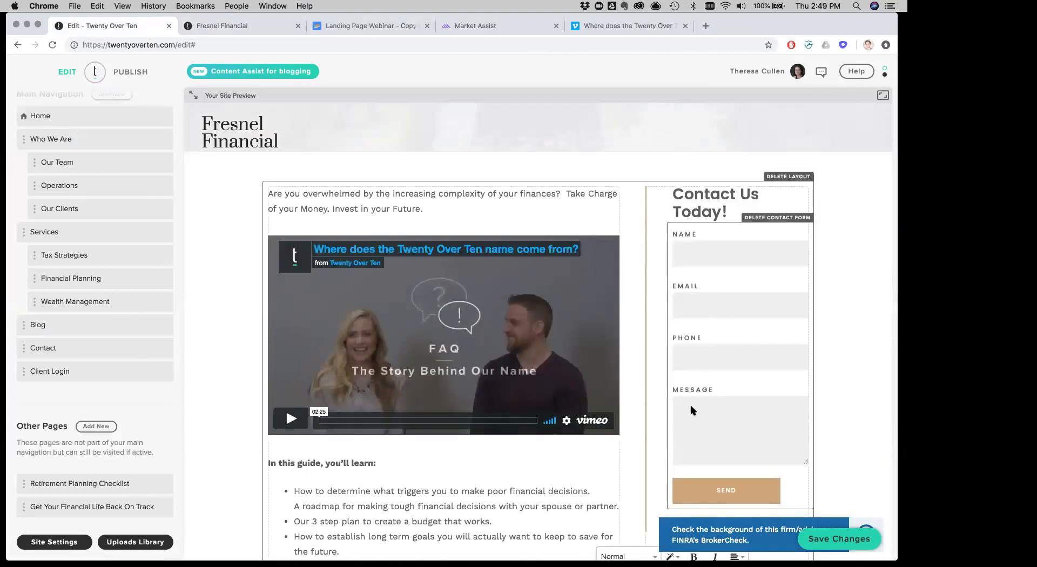
- Check the sidebar's Full contact form in the page preview and save the changes
{"action": "scroll", "coordinate": [687, 416], "scroll_direction": "down", "scroll_amount": 2}
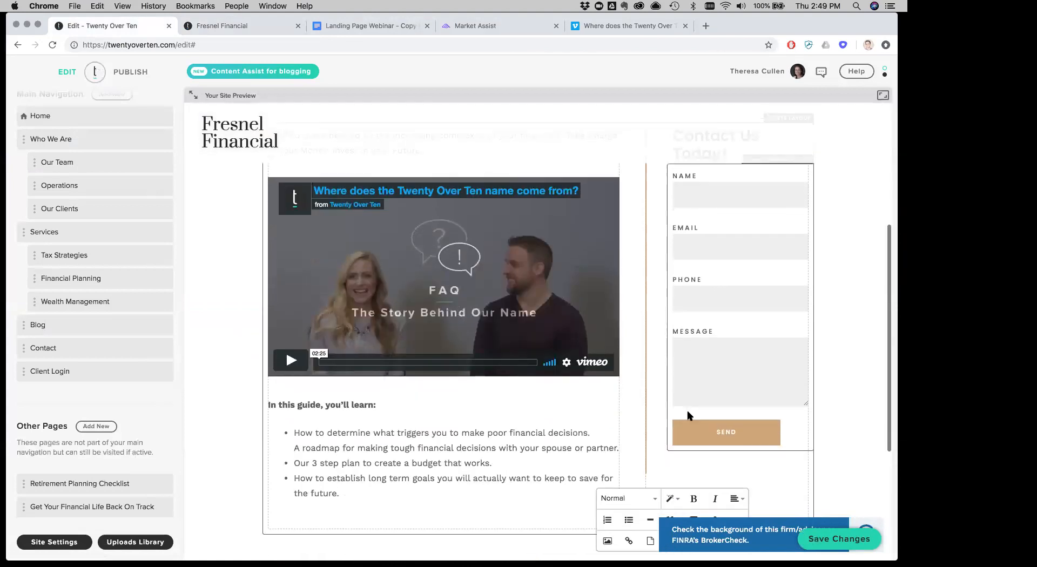
{"action": "scroll", "coordinate": [688, 415], "scroll_direction": "up", "scroll_amount": 3}
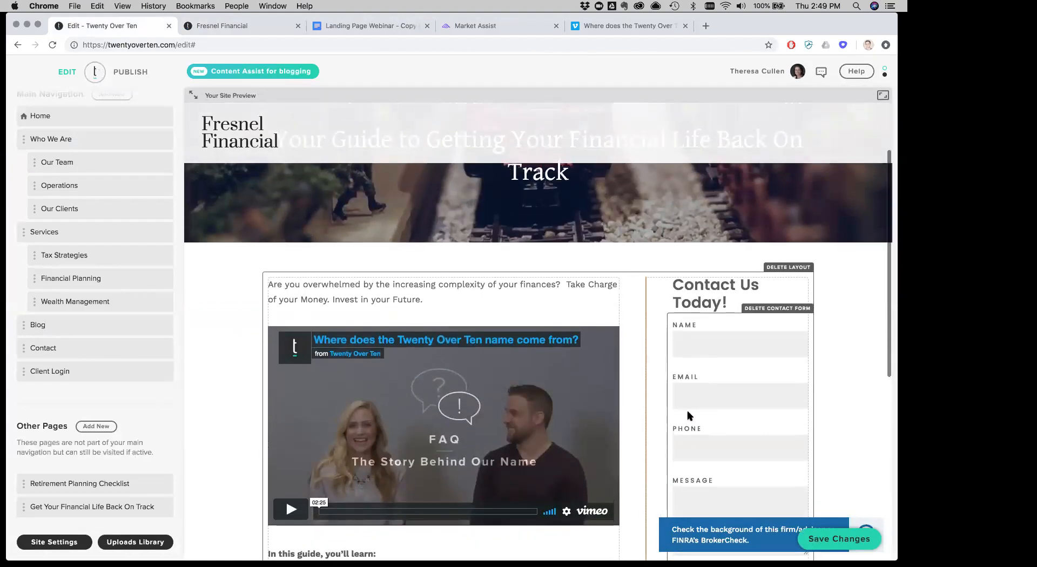
{"action": "scroll", "coordinate": [688, 415], "scroll_direction": "down", "scroll_amount": 2}
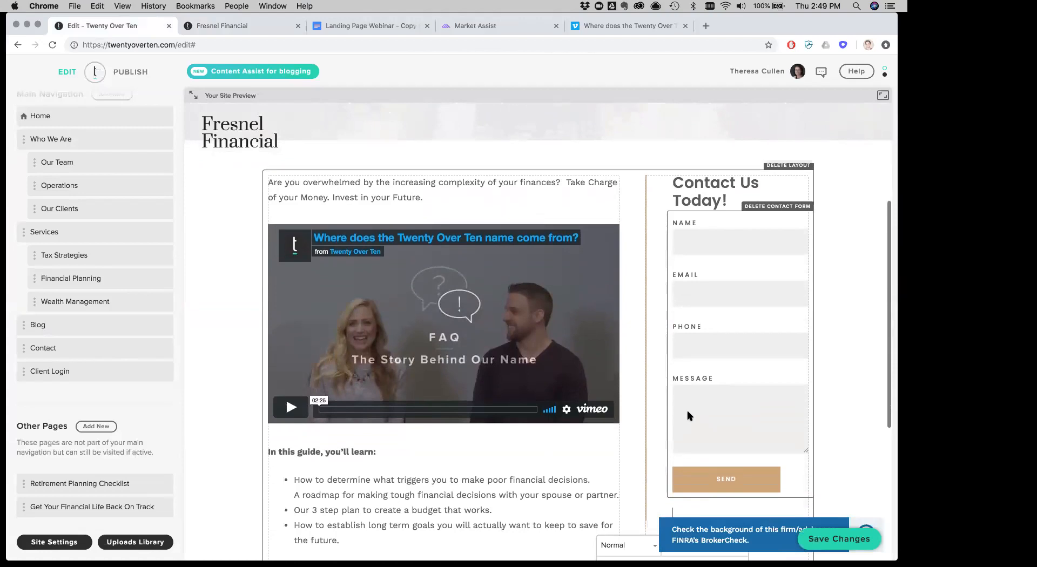
{"action": "left_click", "coordinate": [835, 539]}
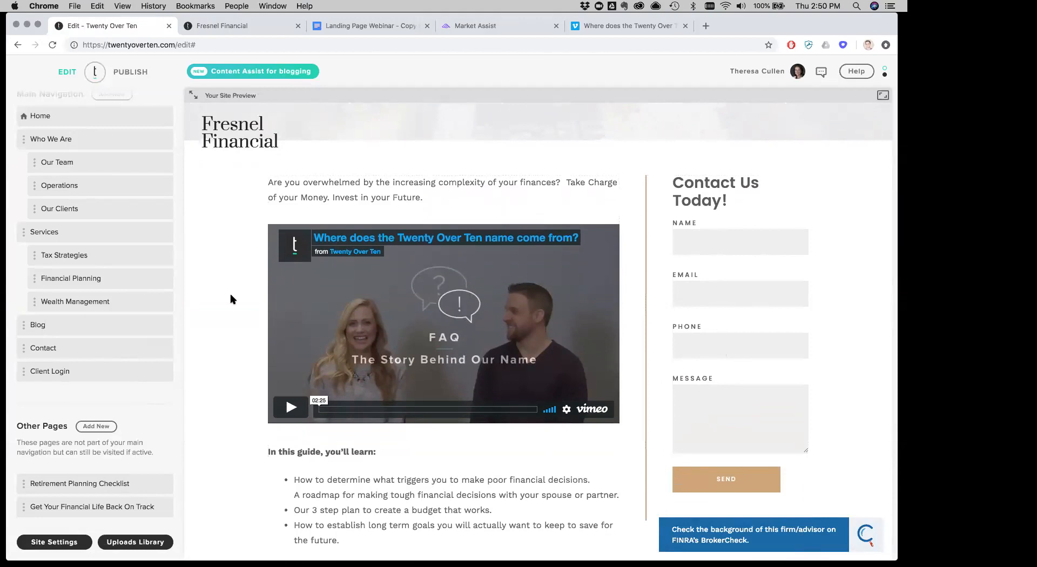
- Examine the Redtail account connection form under the site's integration settings and close it without connecting
{"action": "left_click", "coordinate": [48, 543]}
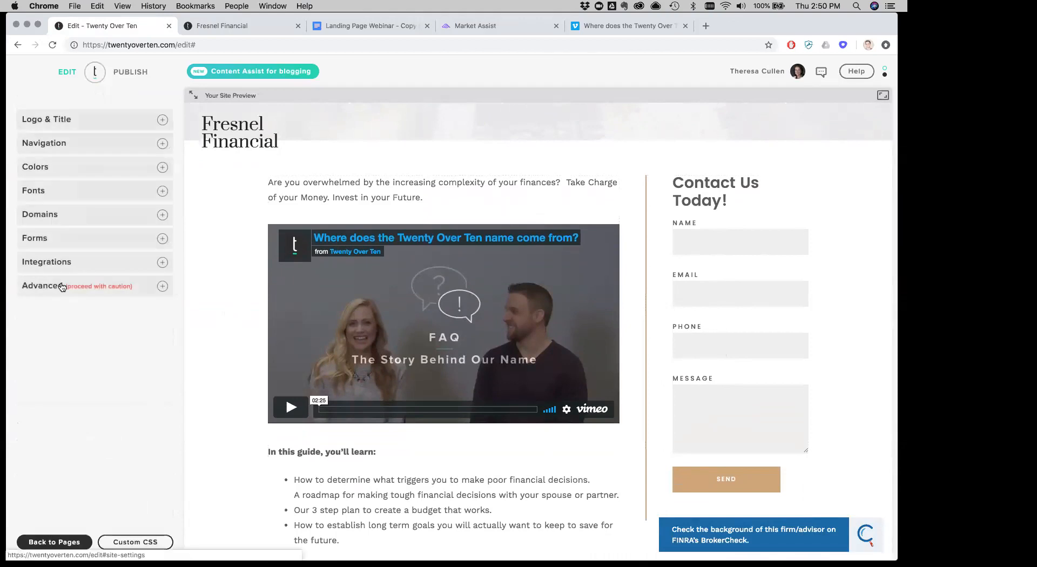
{"action": "left_click", "coordinate": [43, 262]}
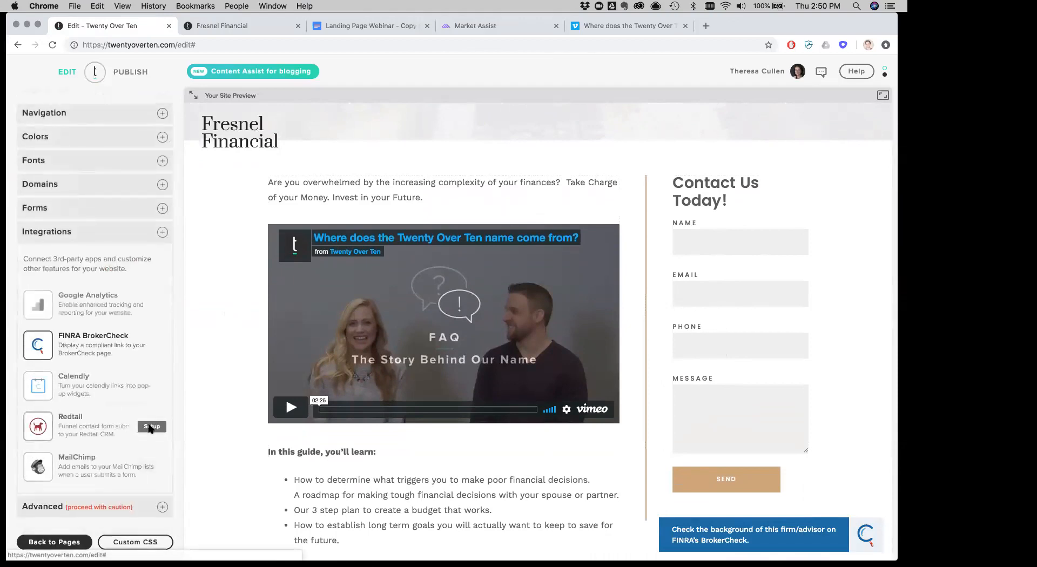
{"action": "left_click", "coordinate": [152, 426]}
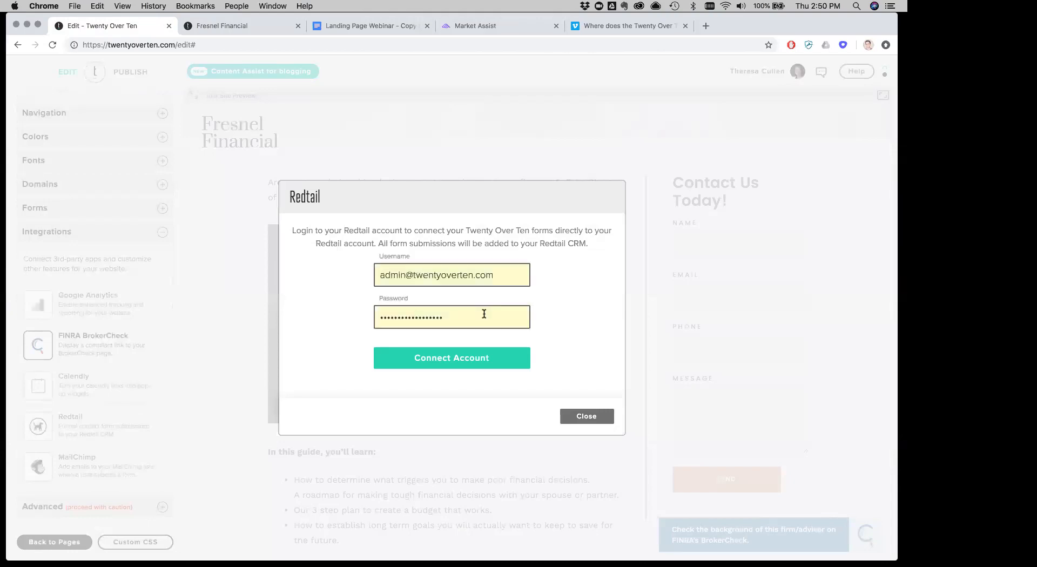
{"action": "left_click", "coordinate": [589, 418]}
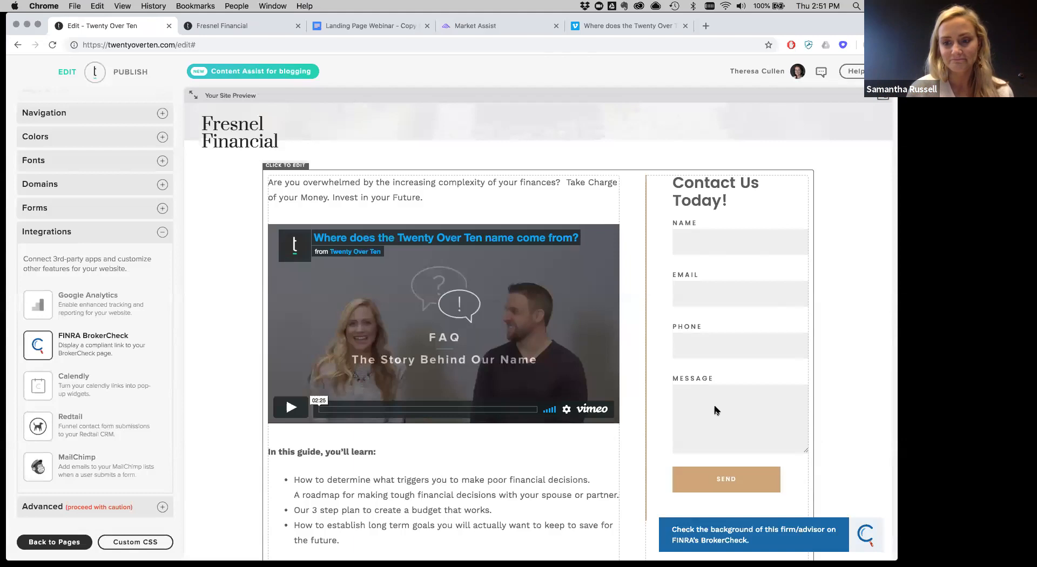
- Look briefly at the Market Assist site, return to the page editor and leave the site settings for the page list
{"action": "left_click", "coordinate": [37, 237]}
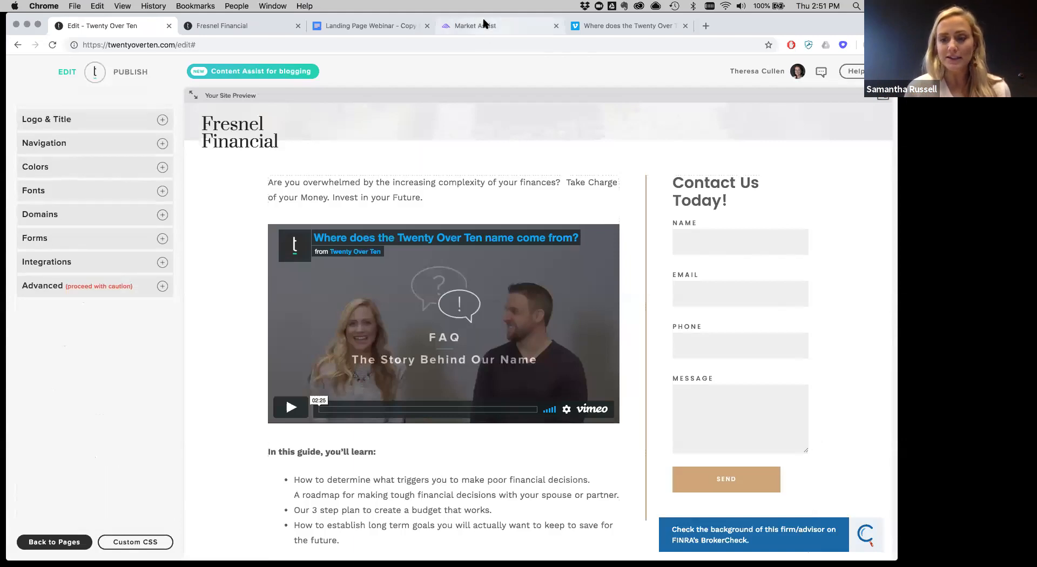
{"action": "left_click", "coordinate": [485, 25]}
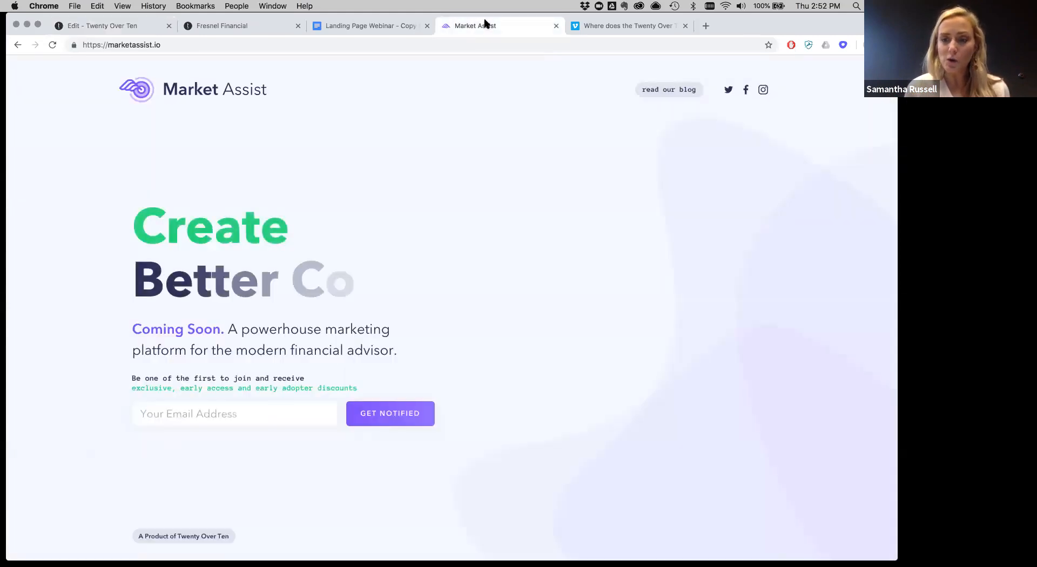
{"action": "left_click", "coordinate": [104, 25]}
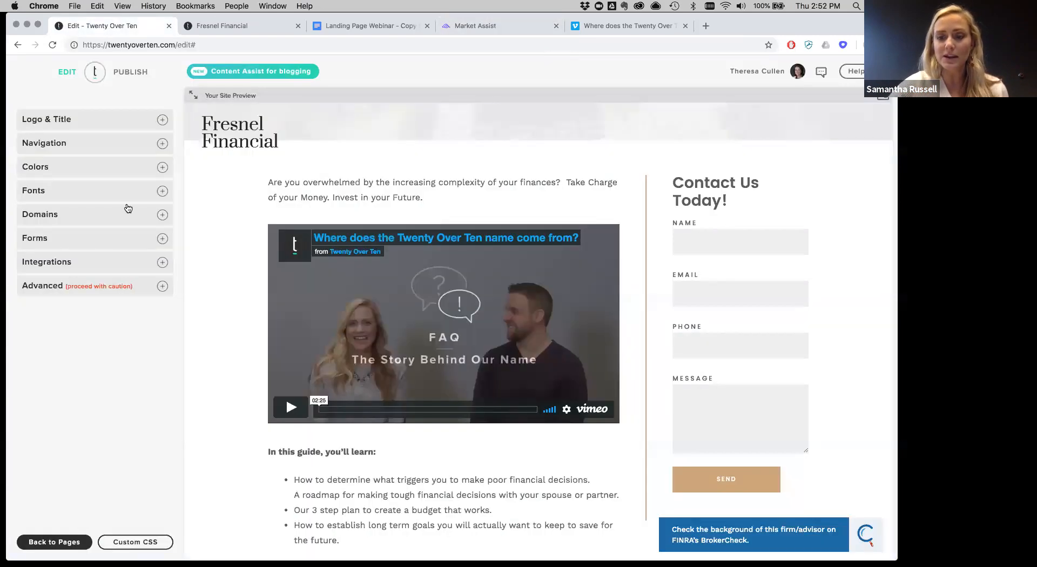
{"action": "left_click", "coordinate": [47, 541]}
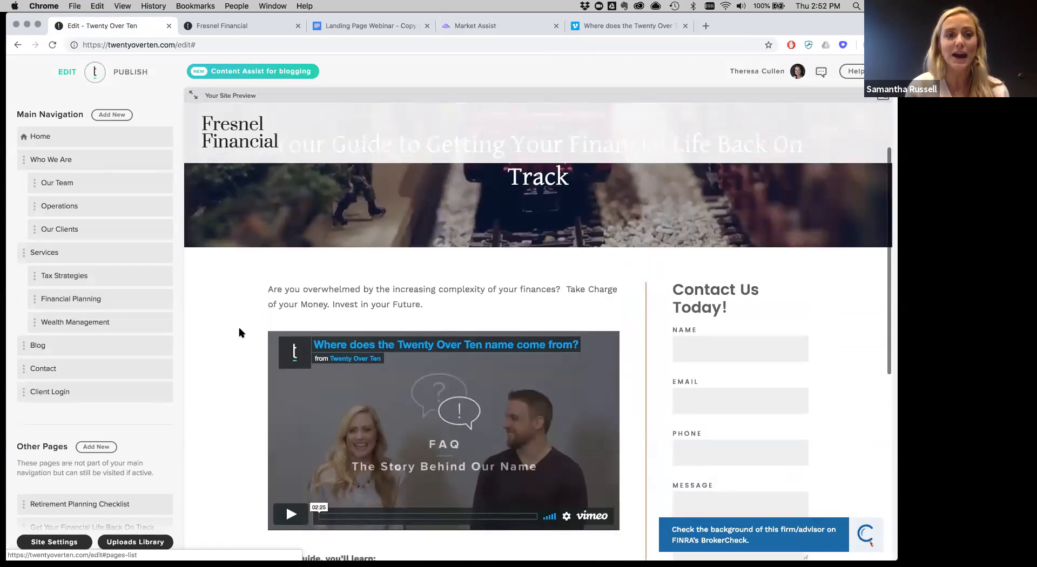
- Add the Normal-style line "Schedule a 30-minute Consultation" beneath the hero heading of the landing page
{"action": "scroll", "coordinate": [240, 328], "scroll_direction": "up", "scroll_amount": 2}
{"action": "scroll", "coordinate": [239, 328], "scroll_direction": "down", "scroll_amount": 3}
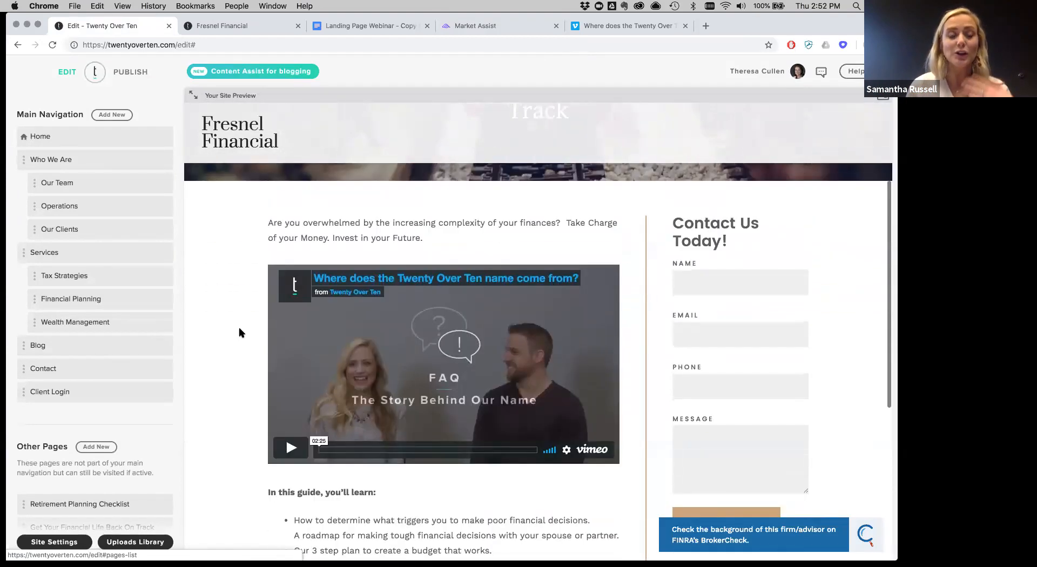
{"action": "scroll", "coordinate": [239, 327], "scroll_direction": "down", "scroll_amount": 4}
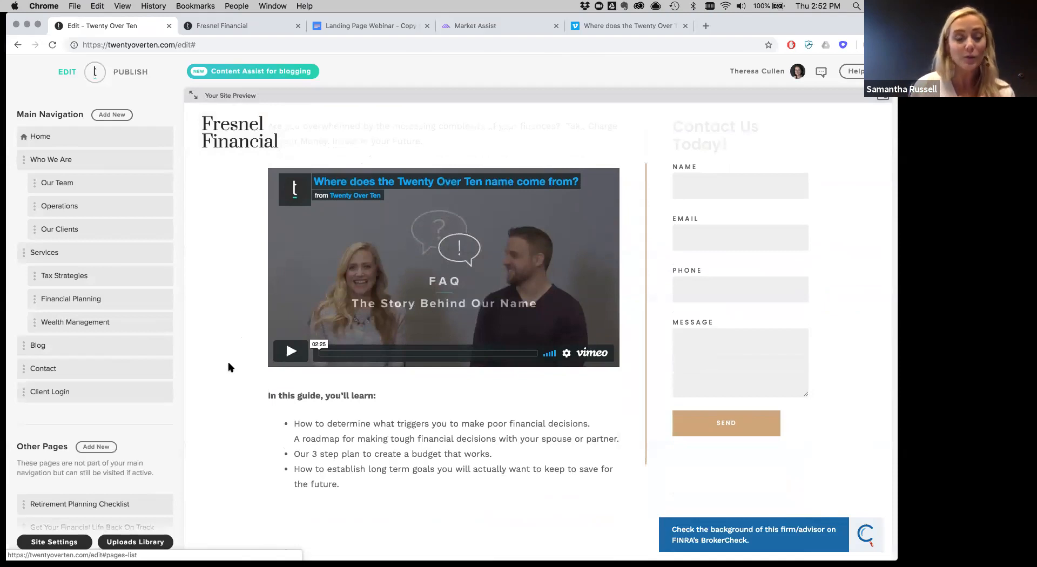
{"action": "scroll", "coordinate": [230, 368], "scroll_direction": "up", "scroll_amount": 5}
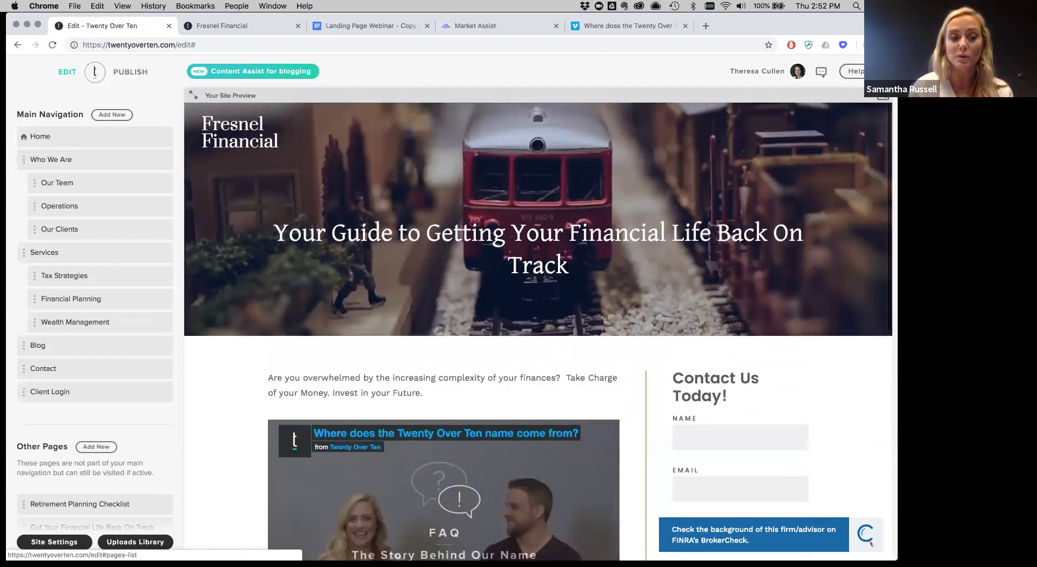
{"action": "left_click", "coordinate": [518, 311]}
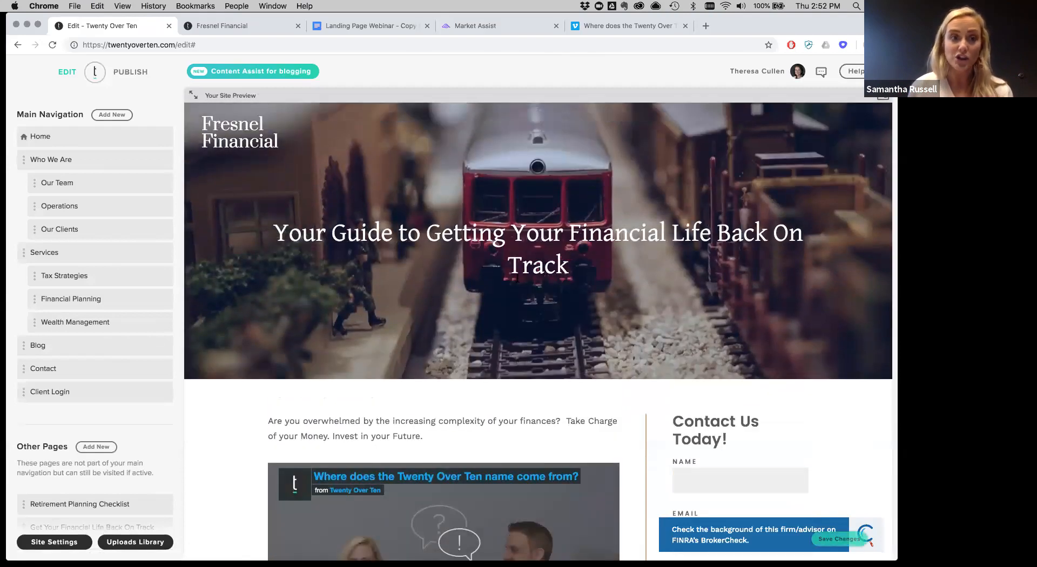
{"action": "left_click", "coordinate": [488, 336]}
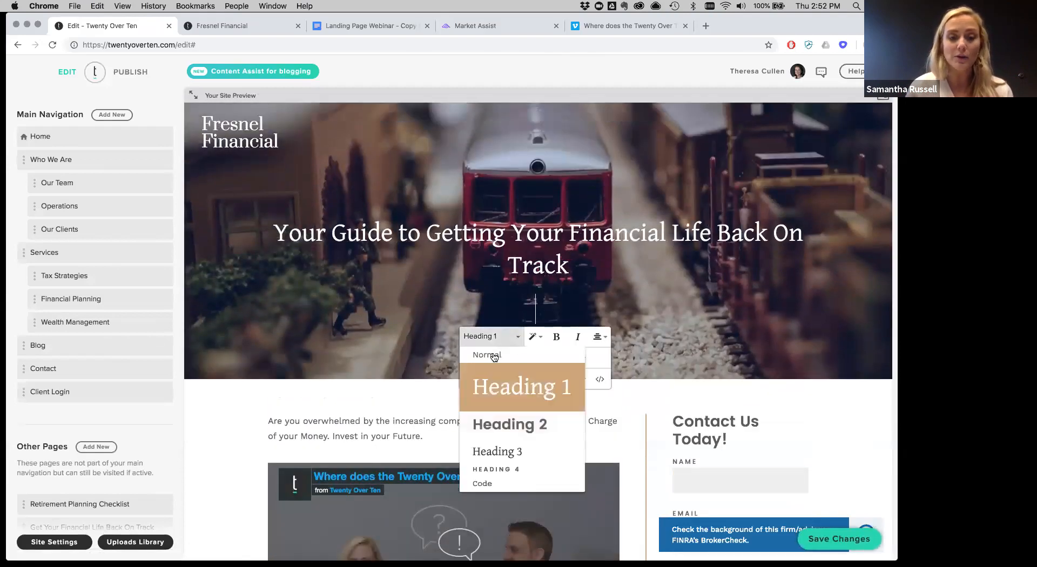
{"action": "left_click", "coordinate": [510, 355]}
{"action": "left_click", "coordinate": [560, 294]}
{"action": "type", "text": "Schedule a "}
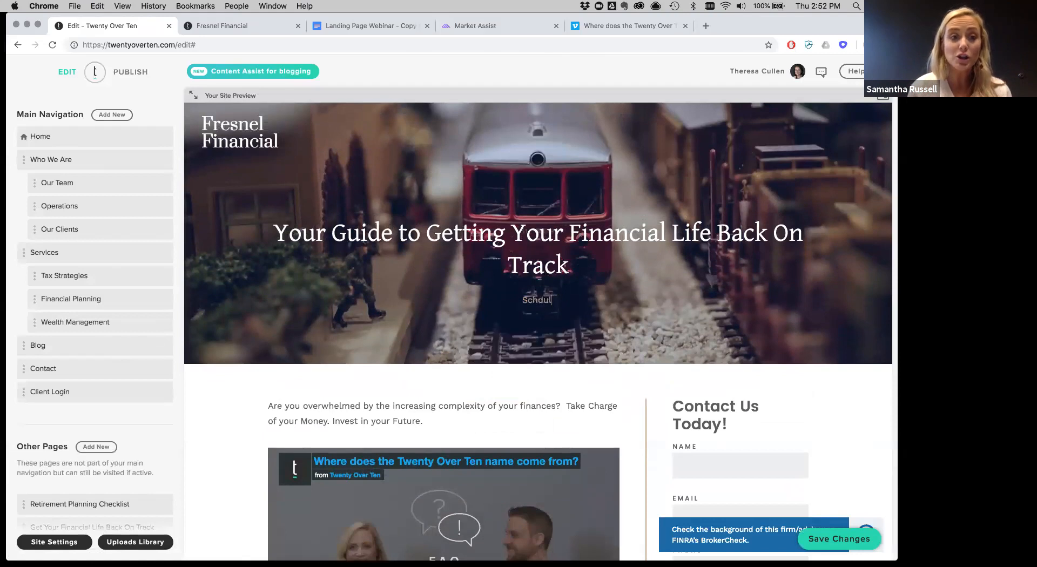
{"action": "type", "text": "30"}
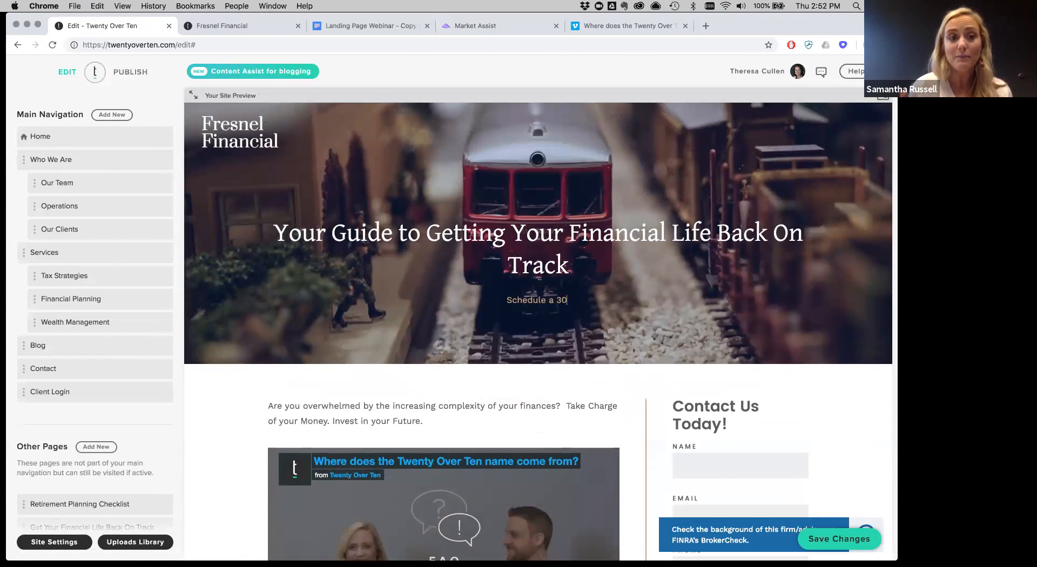
{"action": "type", "text": "-minute Consu"}
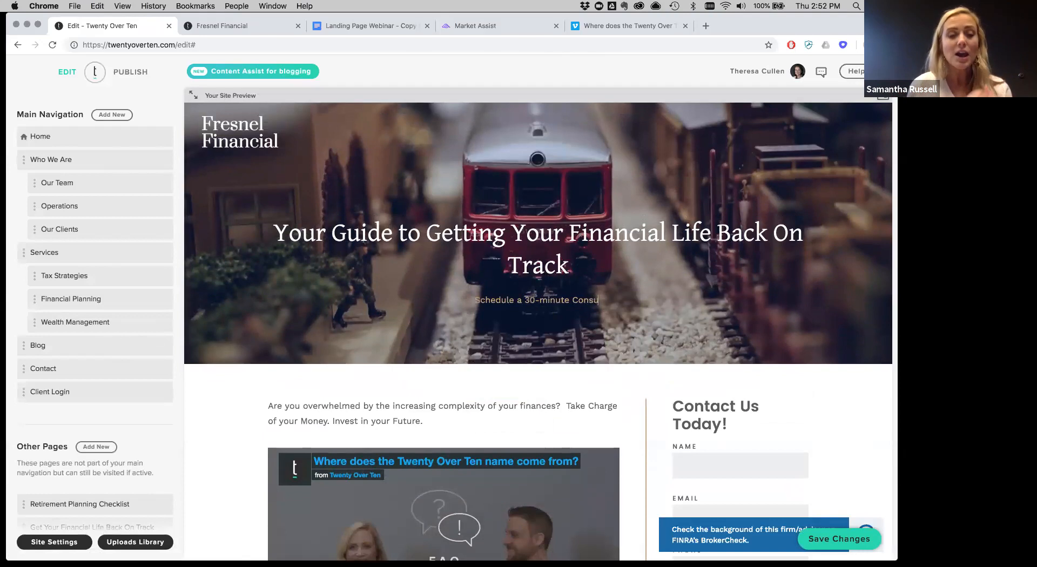
{"action": "type", "text": "l"}
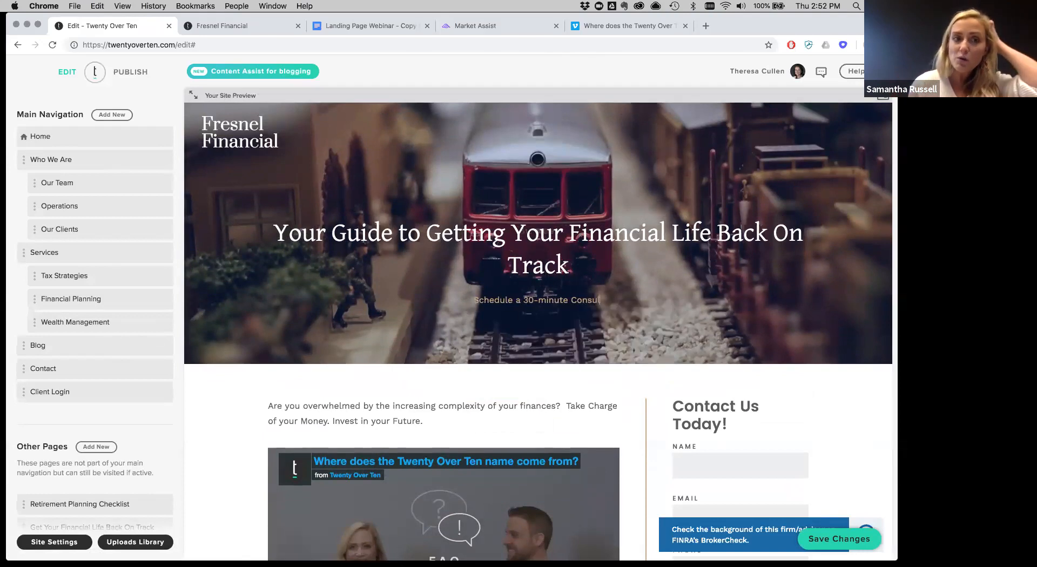
{"action": "type", "text": "tation"}
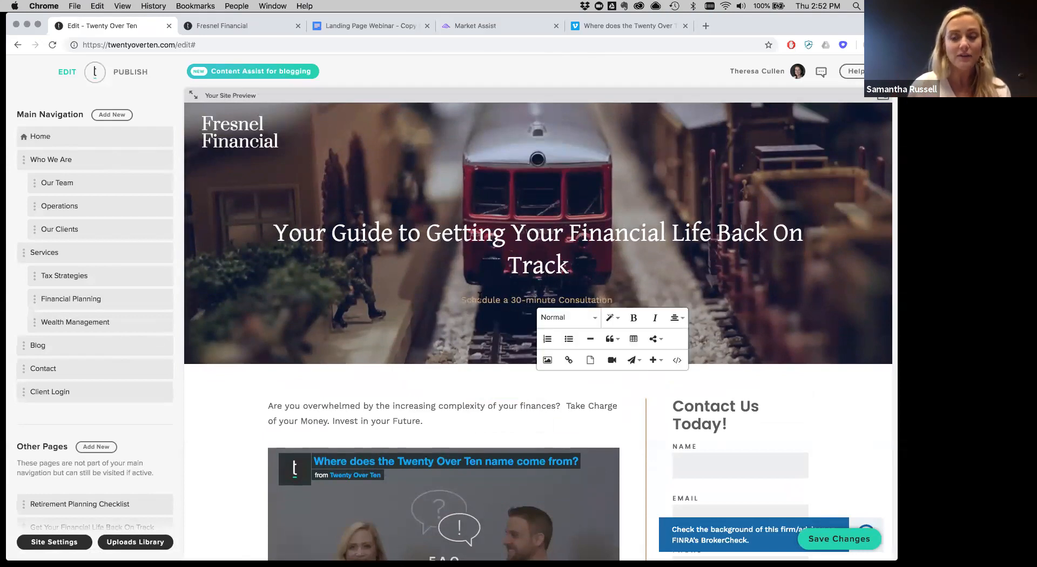
- Link the "Schedule a 30-minute Consultation" text to /get-your-financial-life-back-on-track, opening in a new tab
{"action": "left_click_drag", "start_coordinate": [613, 301], "coordinate": [462, 300]}
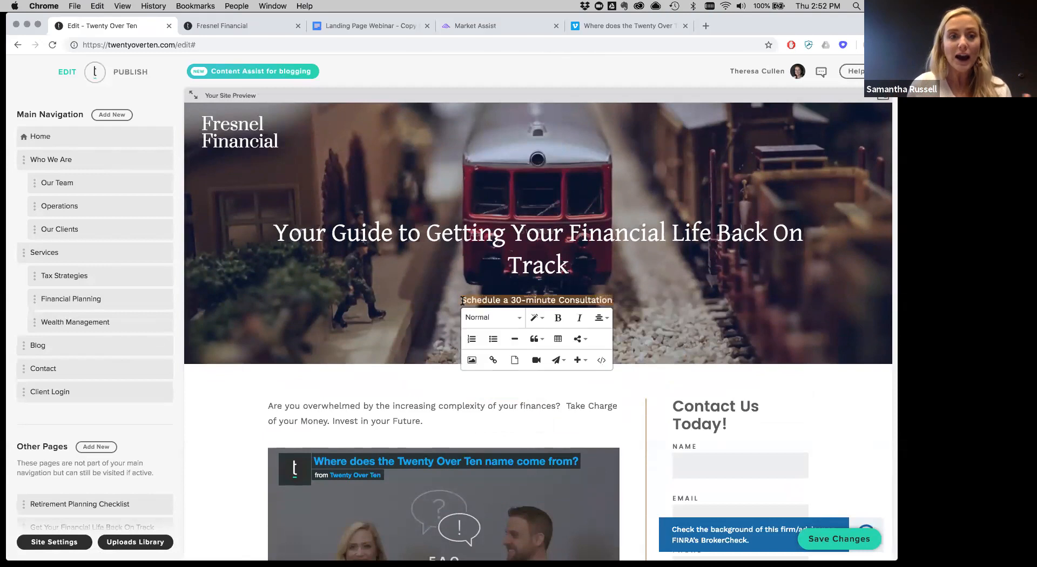
{"action": "left_click", "coordinate": [493, 360]}
{"action": "type", "text": "/get-your-financial-life-back-on-track"}
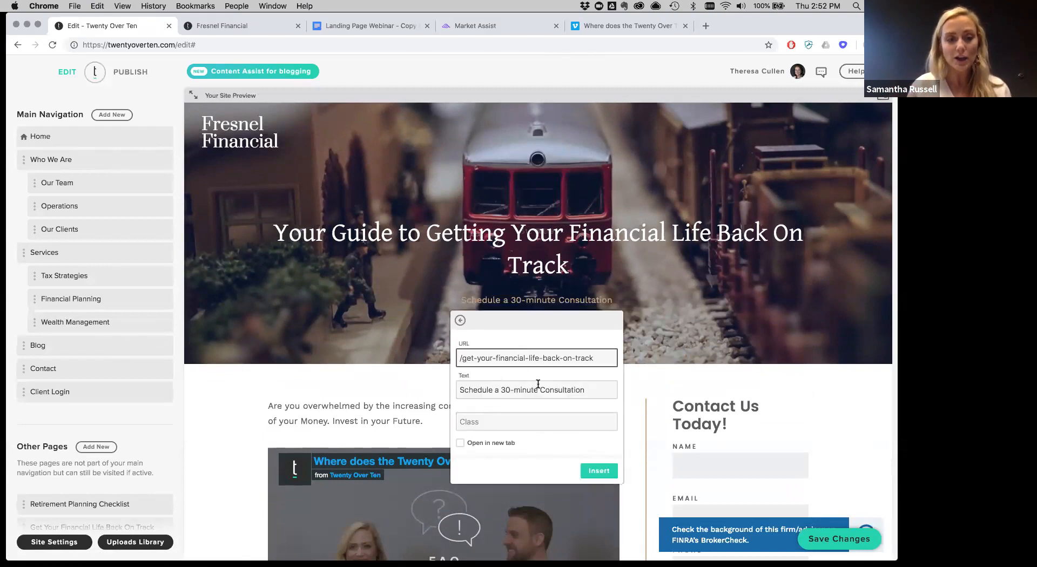
{"action": "left_click", "coordinate": [460, 444]}
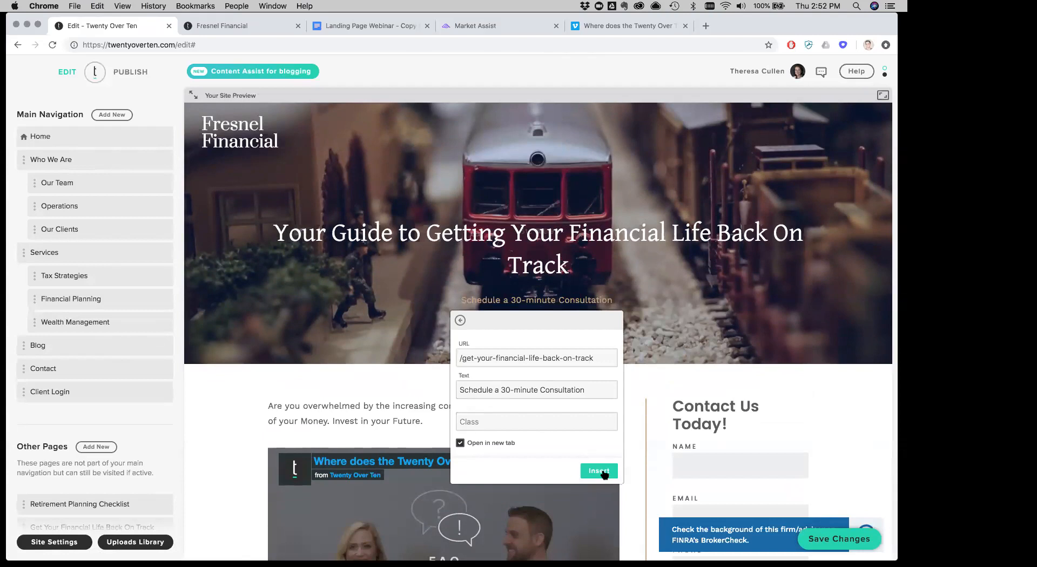
{"action": "left_click", "coordinate": [599, 470]}
- Style the hero's consultation link as a Button and save the changes
{"action": "left_click", "coordinate": [547, 321]}
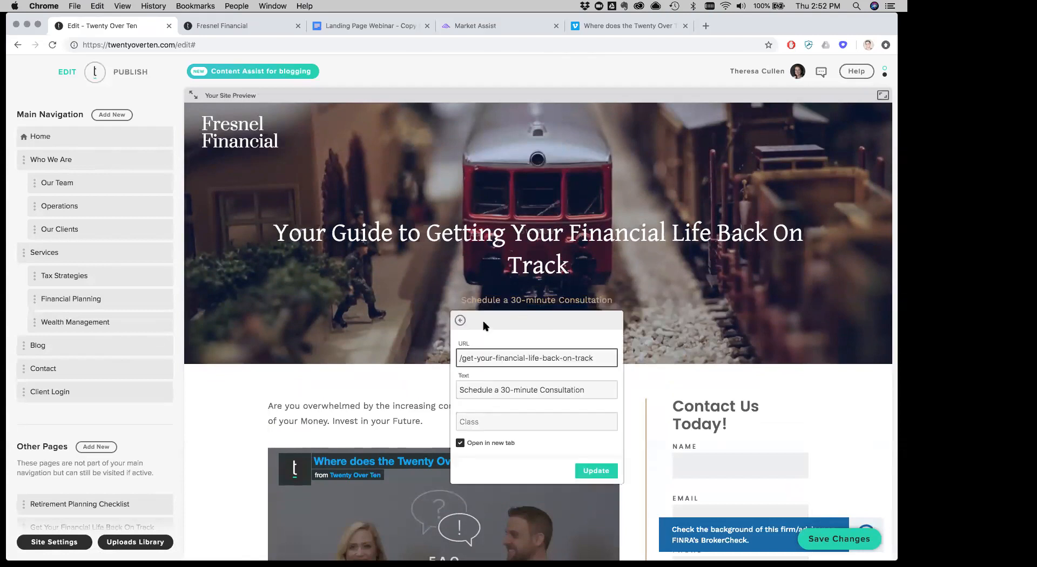
{"action": "left_click", "coordinate": [461, 324]}
{"action": "left_click", "coordinate": [525, 320]}
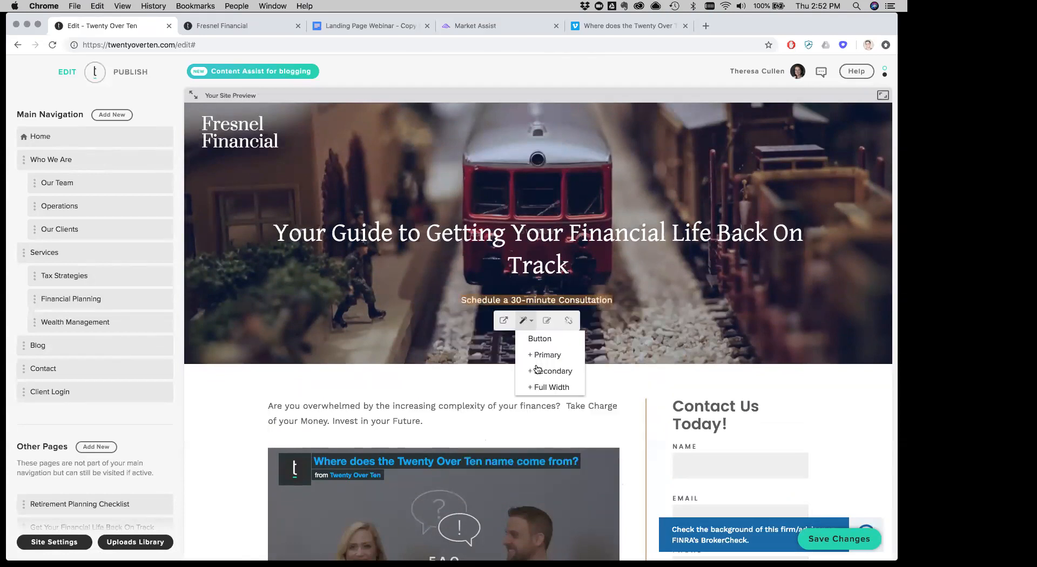
{"action": "left_click", "coordinate": [538, 339]}
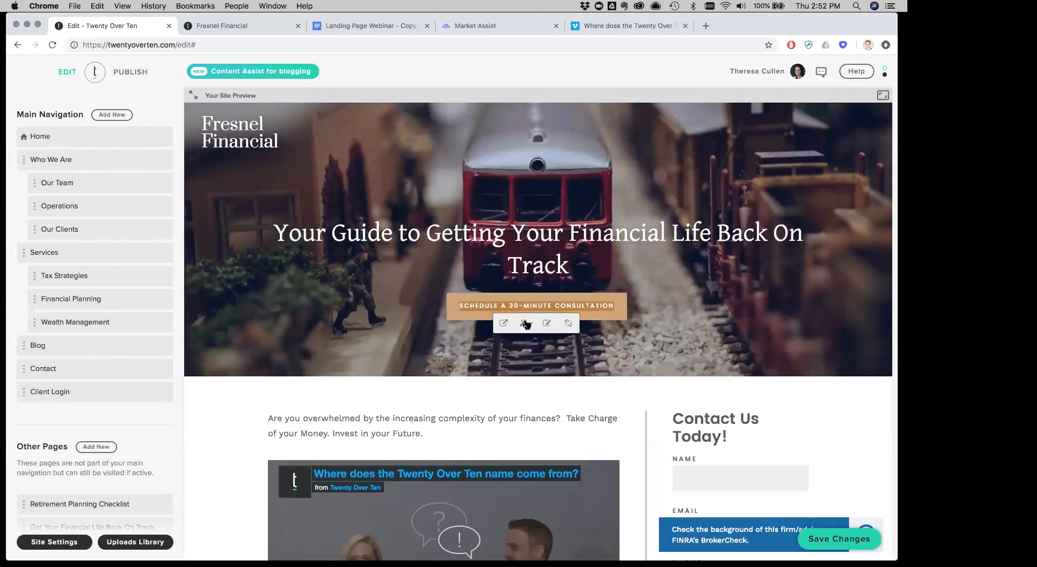
{"action": "left_click", "coordinate": [825, 413]}
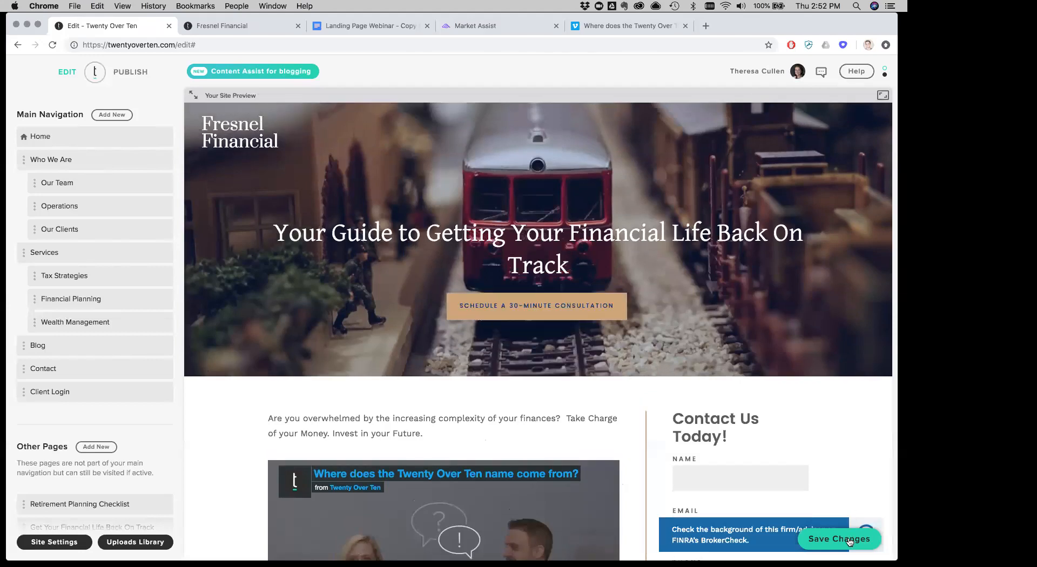
{"action": "left_click", "coordinate": [848, 540]}
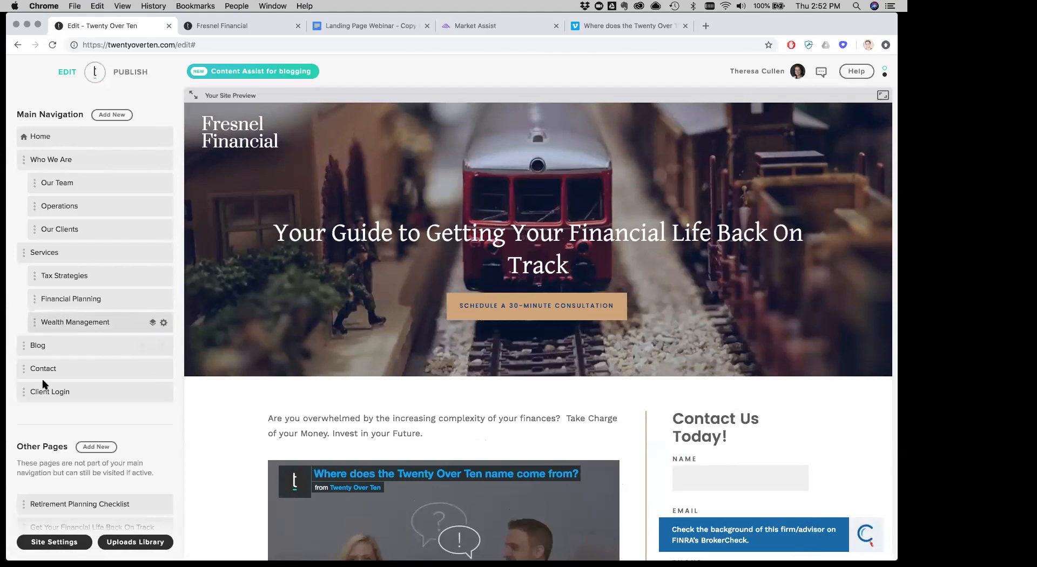
- Review the landing page from the hero's consultation button down to the video and sidebar contact form
{"action": "scroll", "coordinate": [40, 386], "scroll_direction": "down", "scroll_amount": 2}
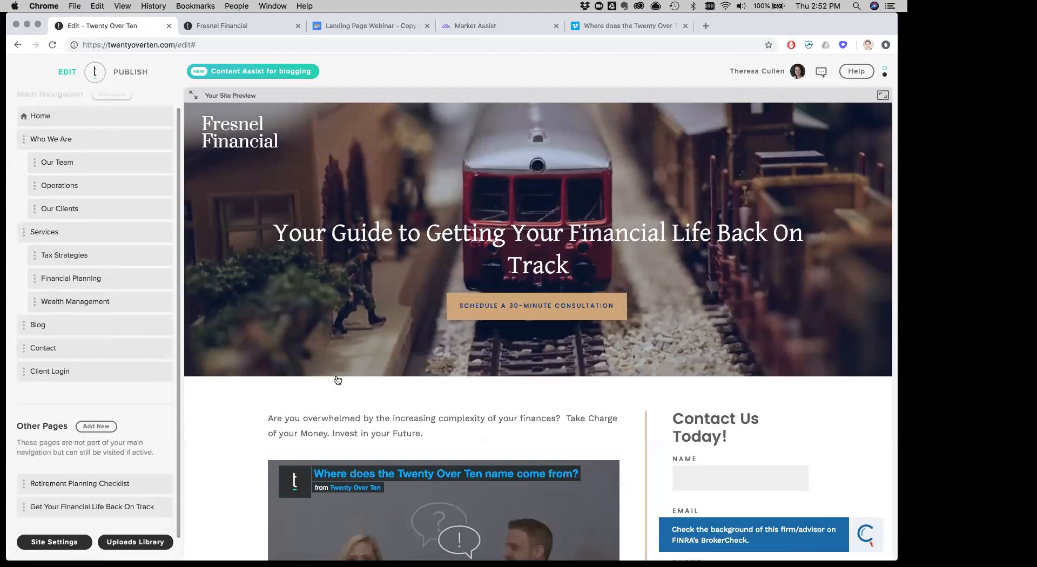
{"action": "scroll", "coordinate": [201, 452], "scroll_direction": "down", "scroll_amount": 1}
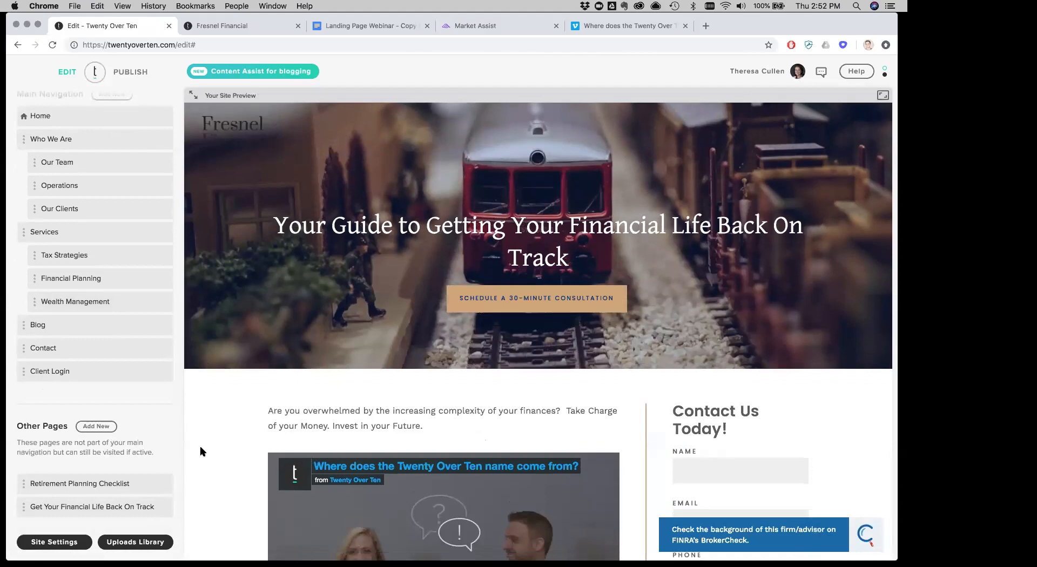
{"action": "scroll", "coordinate": [201, 451], "scroll_direction": "down", "scroll_amount": 3}
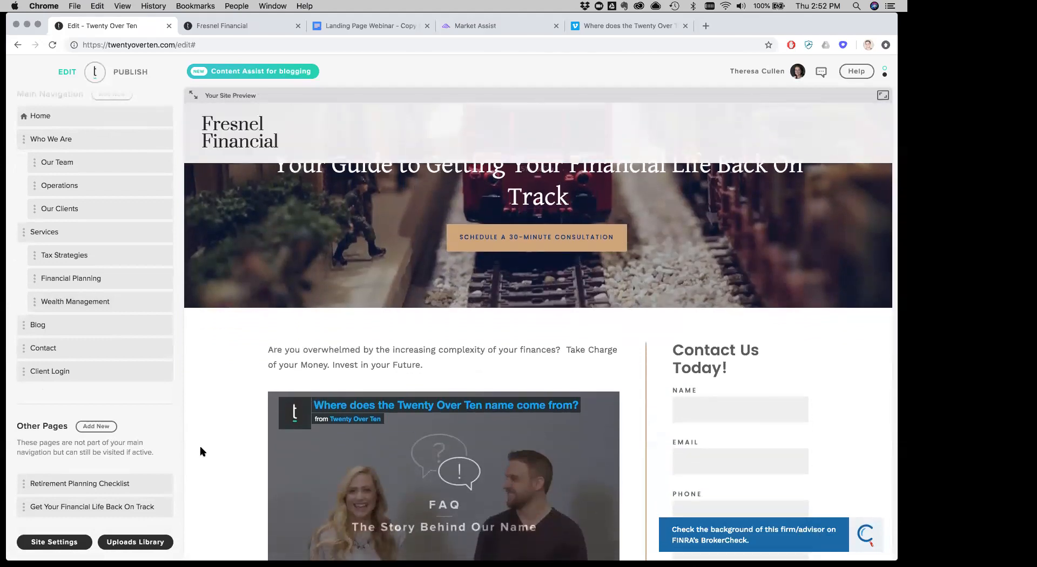
{"action": "scroll", "coordinate": [201, 452], "scroll_direction": "down", "scroll_amount": 5}
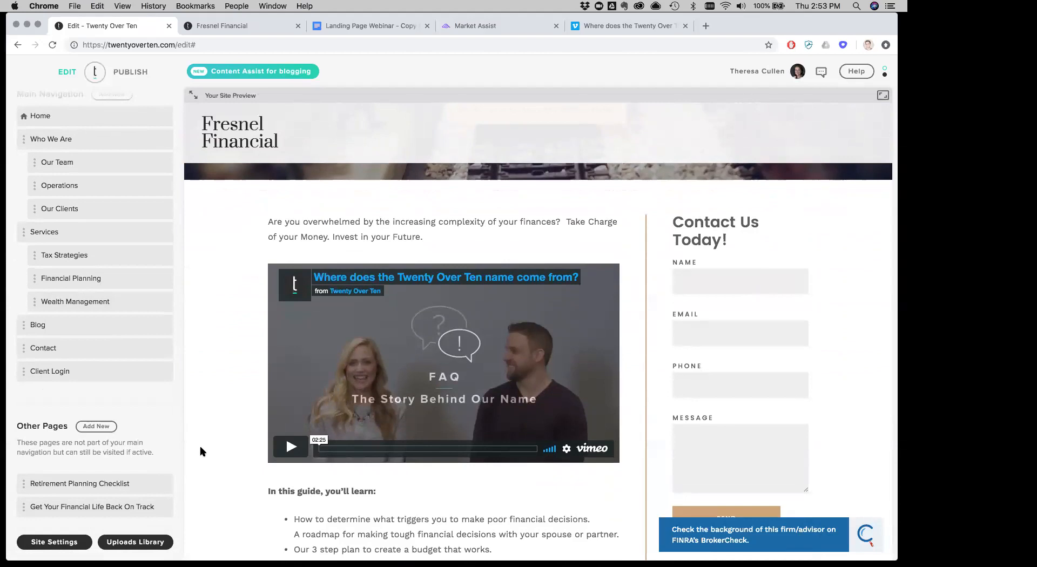
{"action": "scroll", "coordinate": [201, 452], "scroll_direction": "up", "scroll_amount": 7}
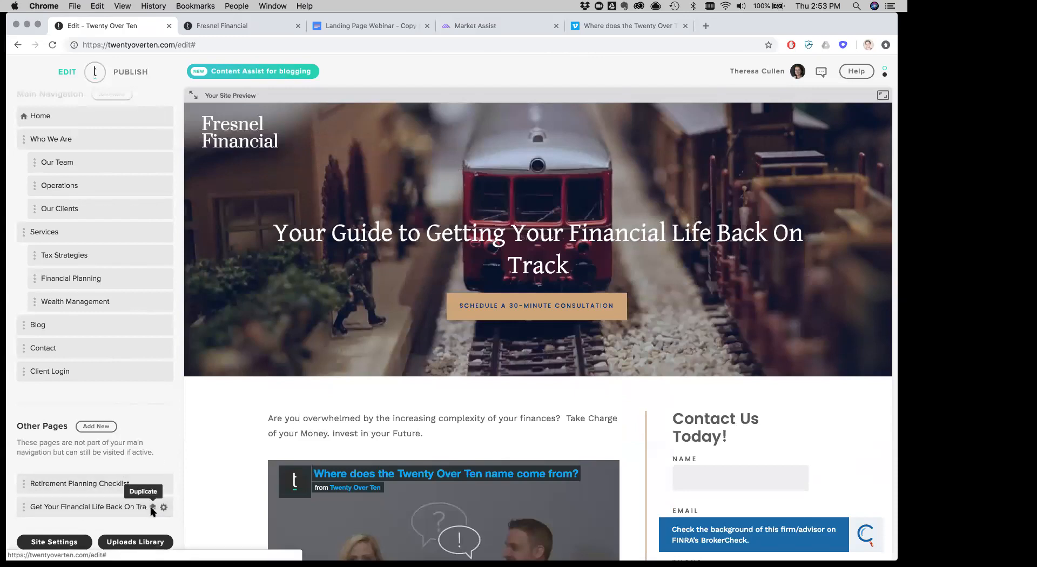
- Duplicate the "Get Your Financial Life Back On Track" page and append ". With new content." to the copy's hero heading, saving the change
{"action": "left_click", "coordinate": [153, 508]}
{"action": "left_click", "coordinate": [492, 333]}
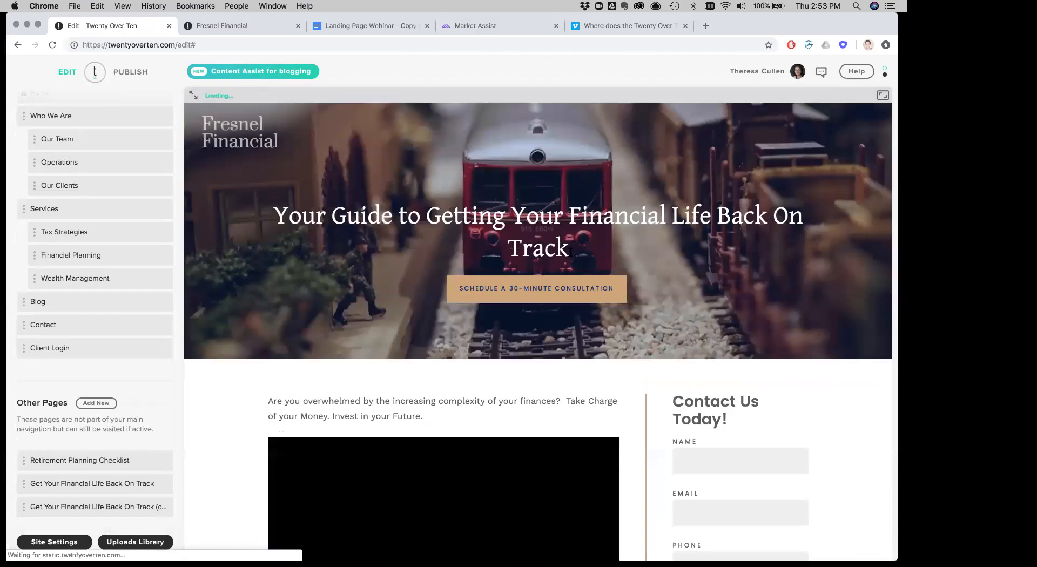
{"action": "left_click", "coordinate": [571, 252]}
{"action": "type", "text": ". With new content."}
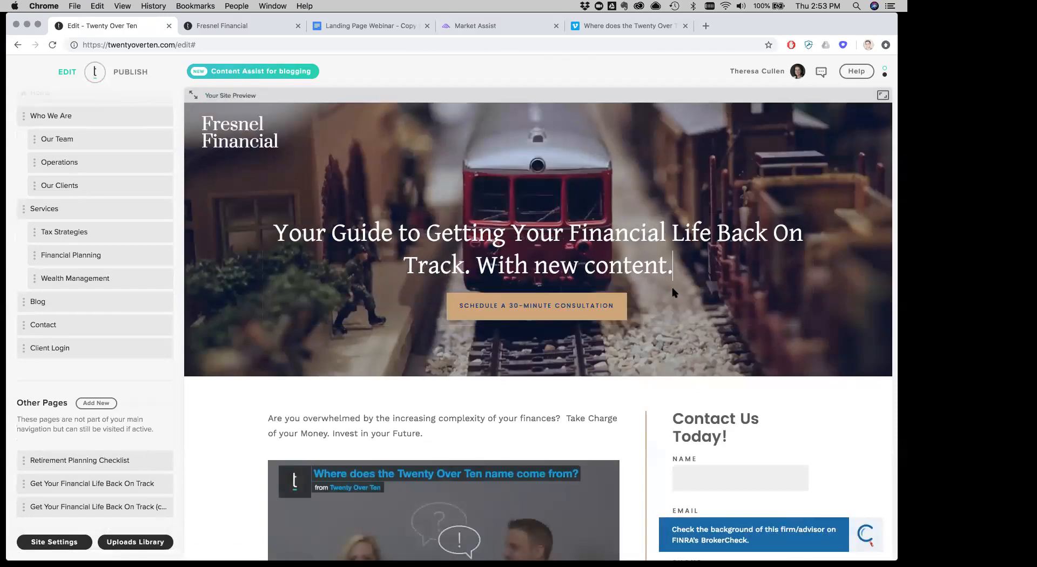
{"action": "left_click", "coordinate": [846, 538]}
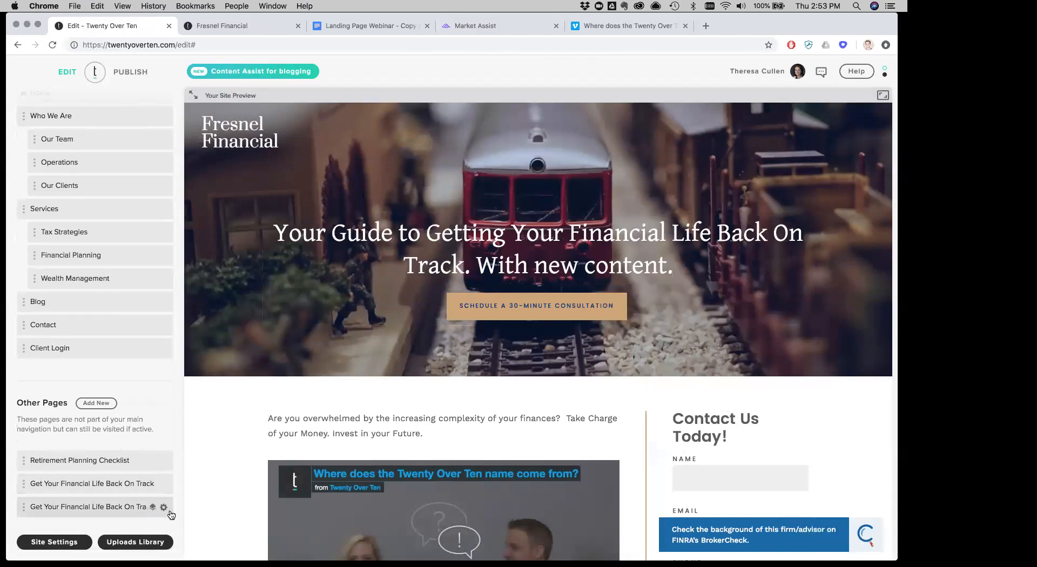
- Rename the duplicated landing page to "Landing Page Example 2" in its page settings and save
{"action": "left_click", "coordinate": [163, 508]}
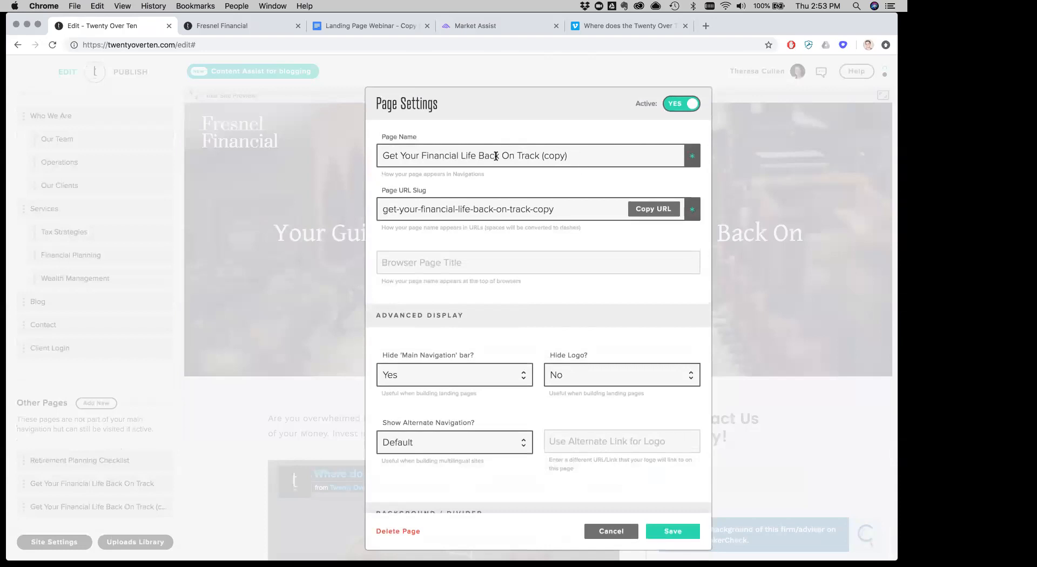
{"action": "left_click_drag", "start_coordinate": [496, 156], "coordinate": [376, 149]}
{"action": "type", "text": "Landing"}
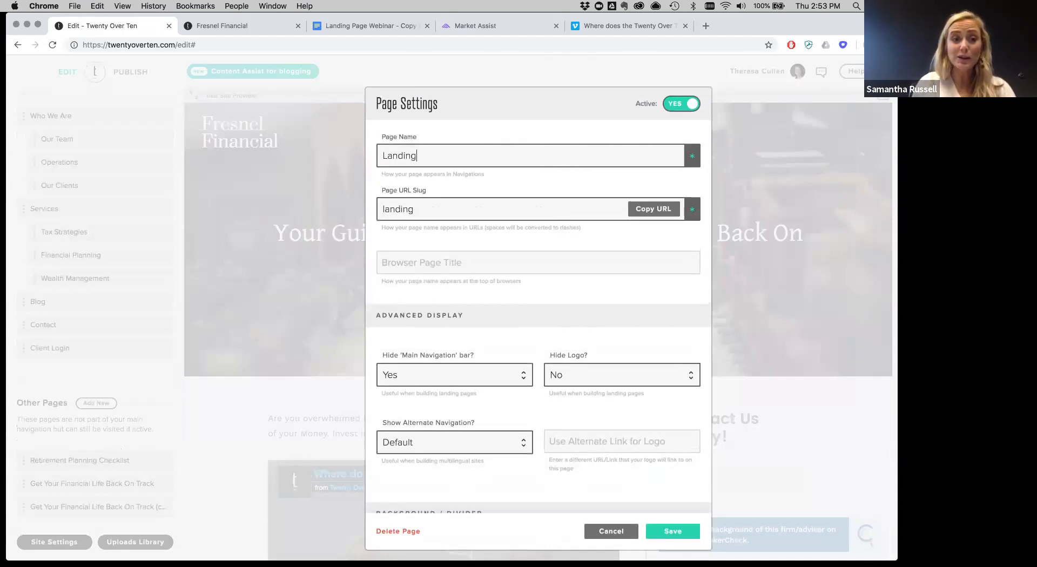
{"action": "type", "text": " Page Example 2"}
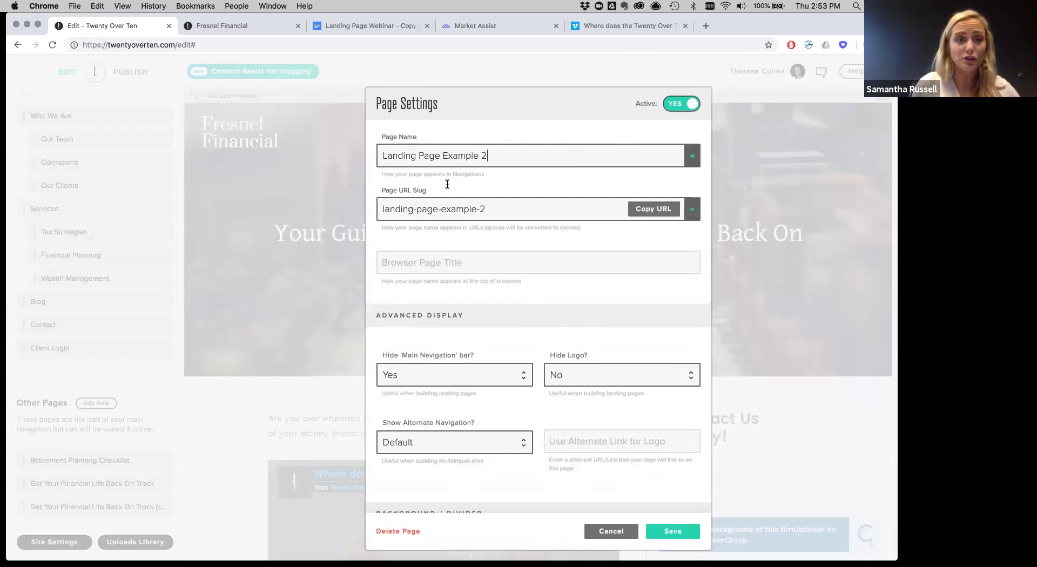
{"action": "left_click", "coordinate": [667, 529]}
{"action": "left_click", "coordinate": [518, 412]}
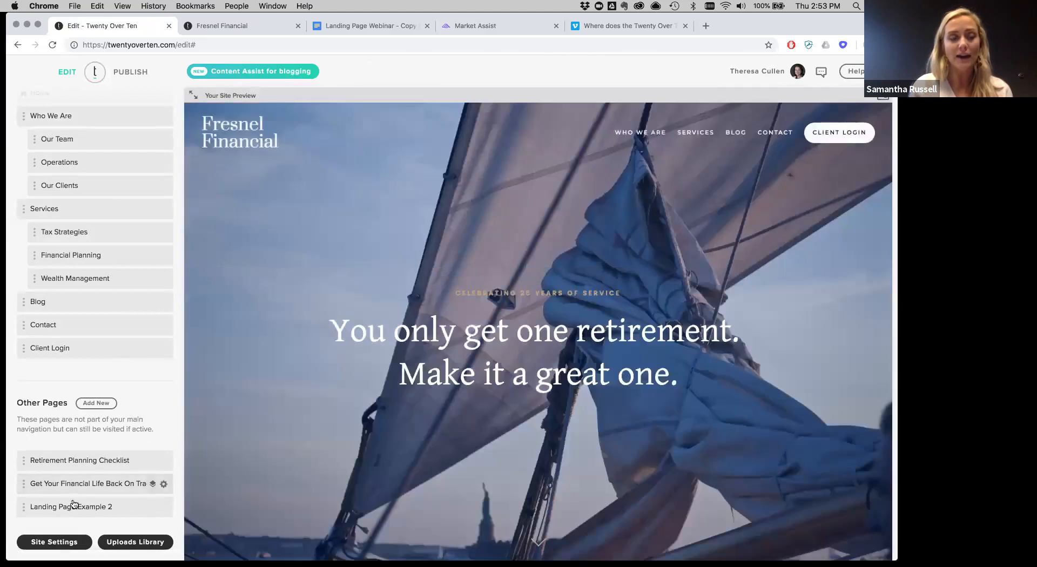
- Compare the original "Get Your Financial Life Back On Track" page with "Landing Page Example 2" in the site preview
{"action": "left_click", "coordinate": [71, 506]}
{"action": "left_click", "coordinate": [78, 488]}
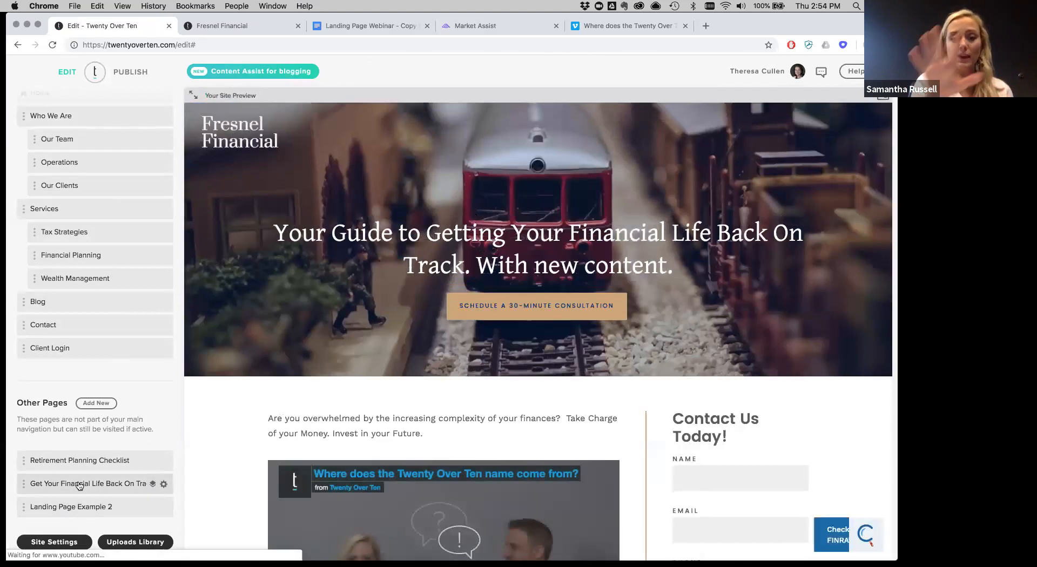
{"action": "left_click", "coordinate": [70, 505]}
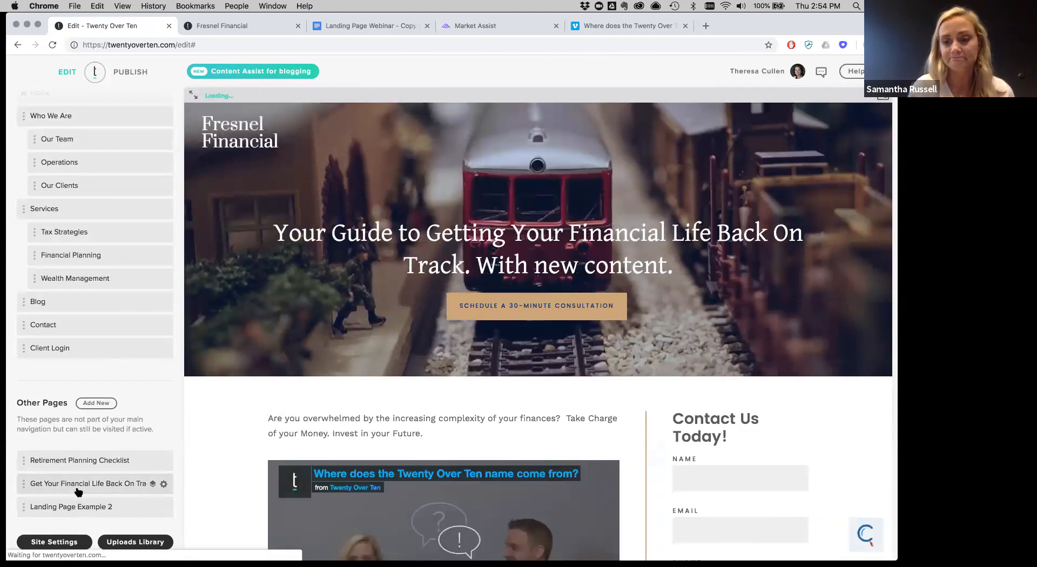
{"action": "left_click", "coordinate": [77, 490]}
{"action": "left_click", "coordinate": [81, 505]}
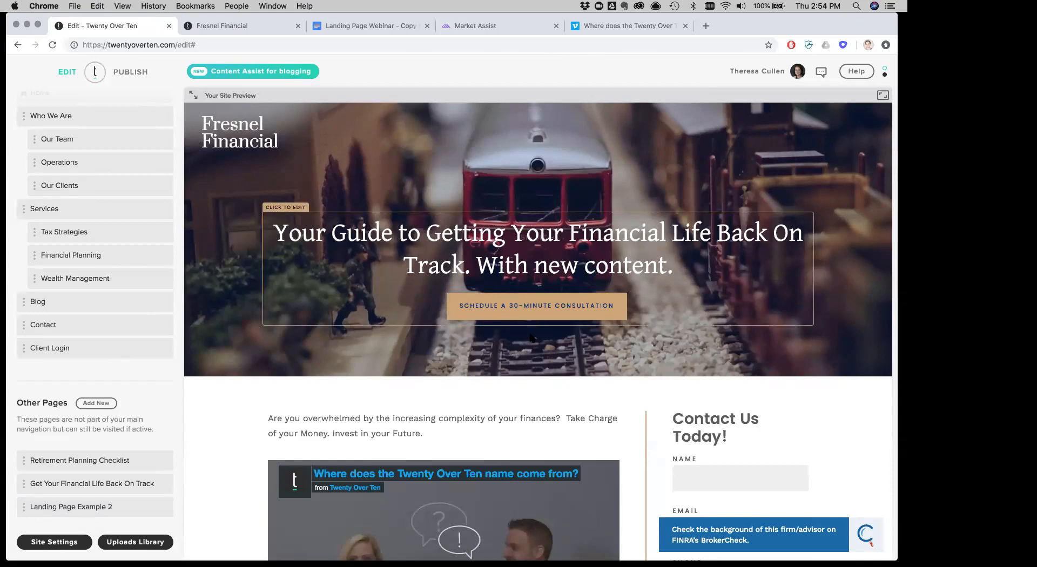
- Apply the Hero text style to the "Are you overwhelmed" introductory paragraph above the video on Landing Page Example 2
{"action": "scroll", "coordinate": [621, 400], "scroll_direction": "down", "scroll_amount": 3}
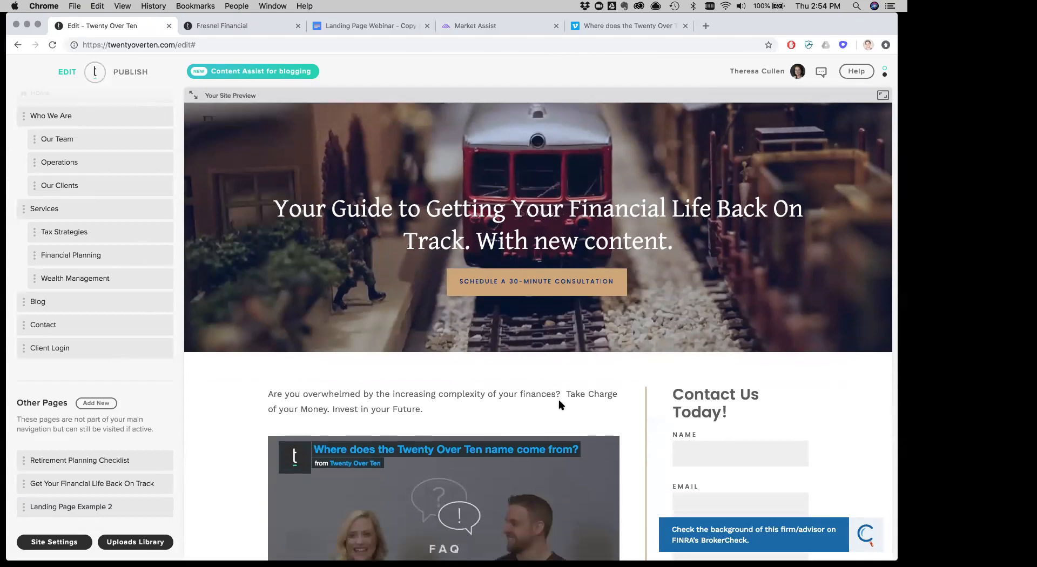
{"action": "scroll", "coordinate": [641, 398], "scroll_direction": "down", "scroll_amount": 1}
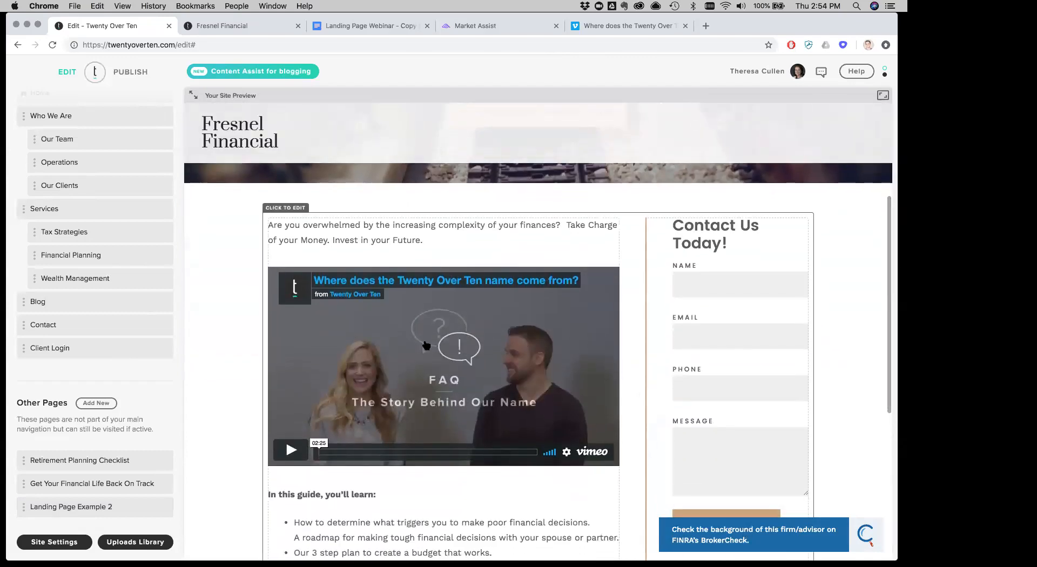
{"action": "scroll", "coordinate": [426, 344], "scroll_direction": "down", "scroll_amount": 2}
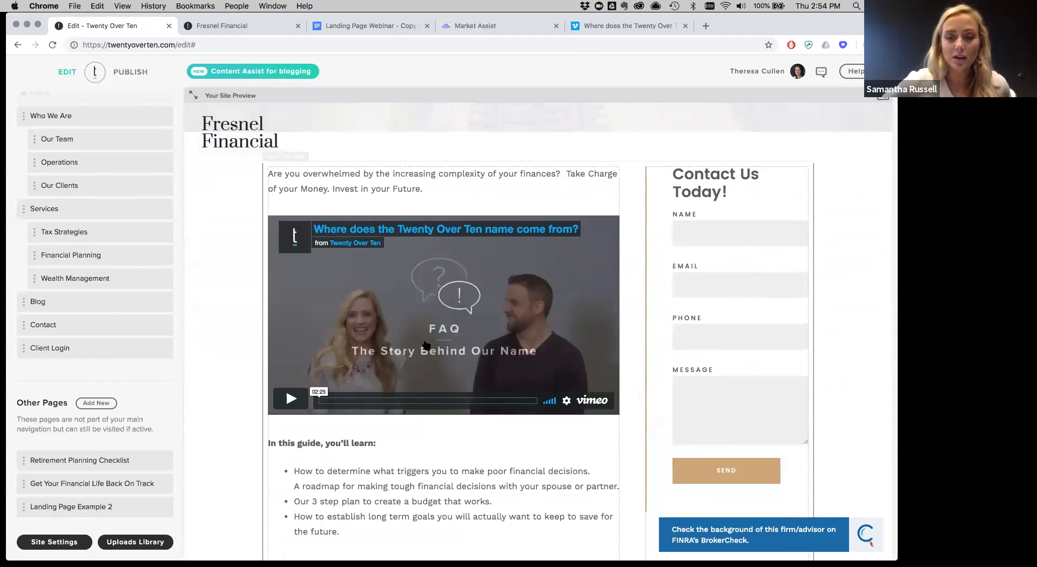
{"action": "scroll", "coordinate": [426, 345], "scroll_direction": "up", "scroll_amount": 4}
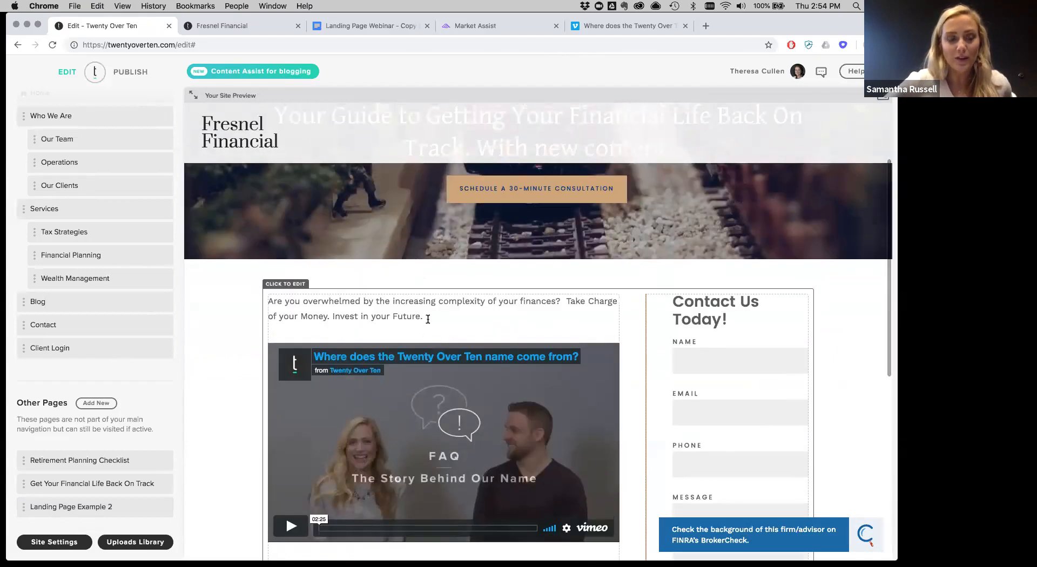
{"action": "triple_click", "coordinate": [271, 300]}
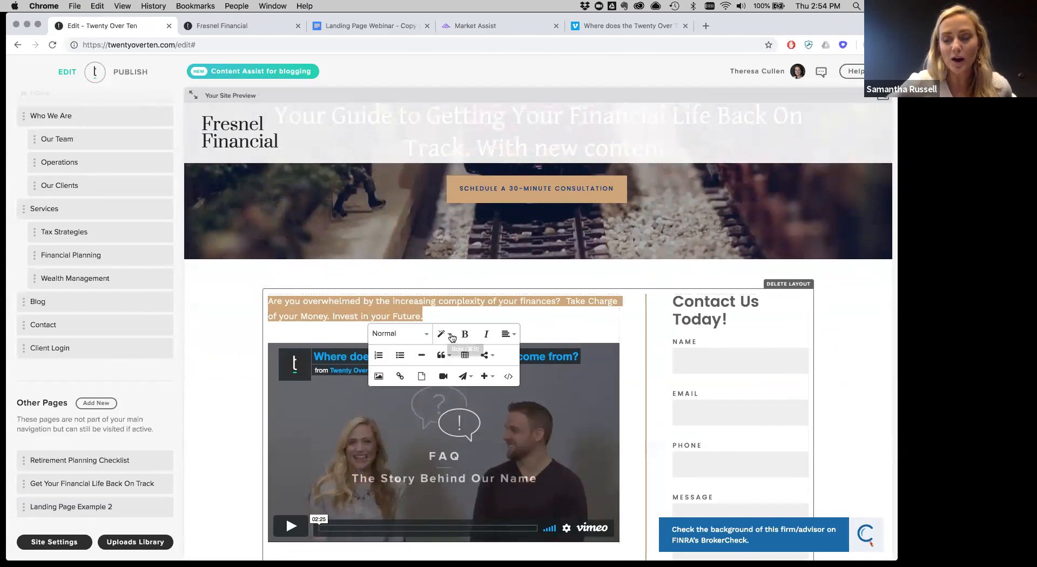
{"action": "left_click", "coordinate": [444, 334]}
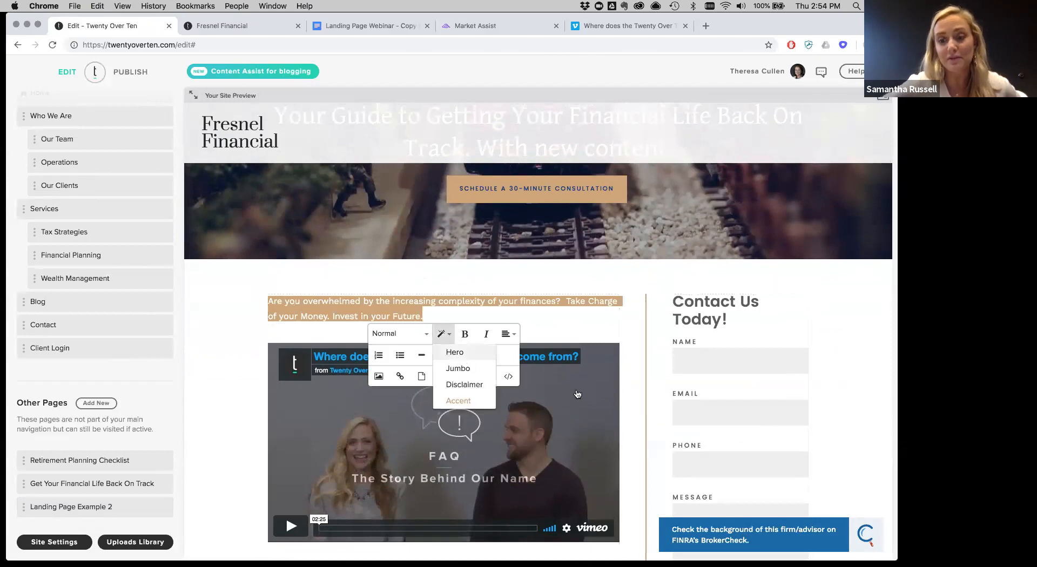
{"action": "left_click", "coordinate": [455, 353]}
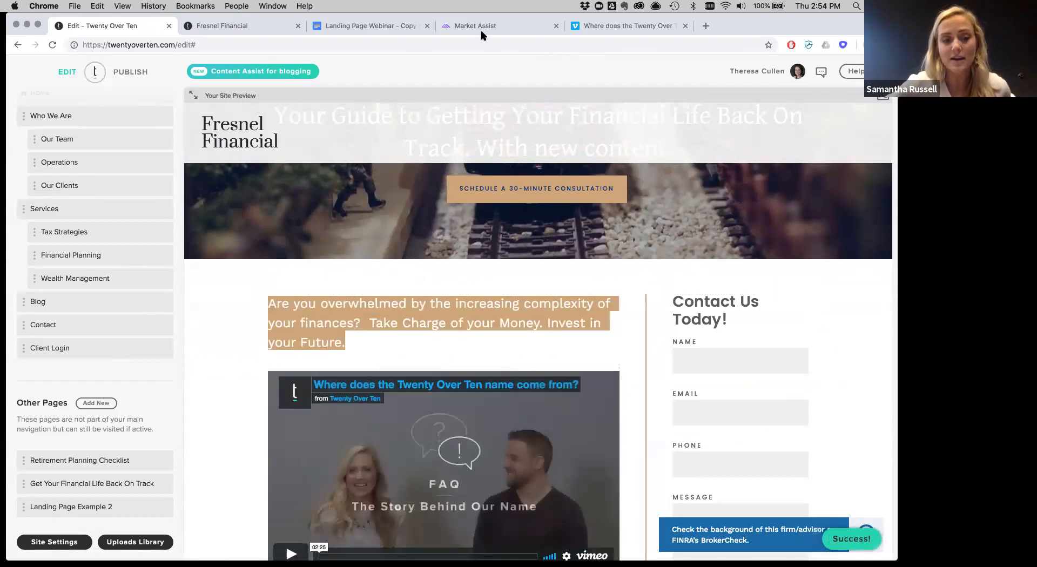
- Switch to the Market Assist site, examine its blog's introduction, topics and articles, and return to the Market Assist homepage
{"action": "left_click", "coordinate": [482, 32]}
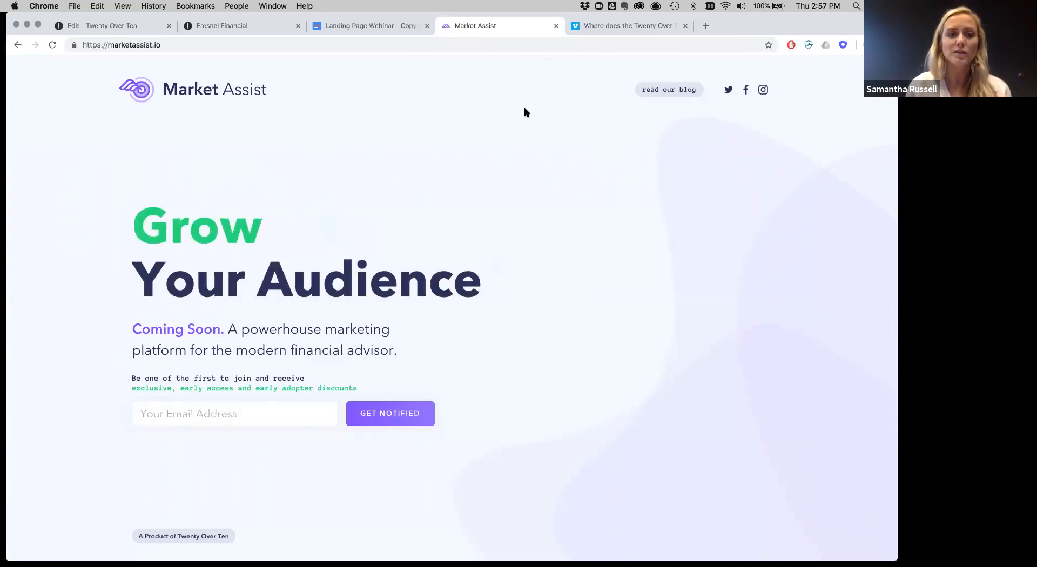
{"action": "left_click", "coordinate": [675, 91]}
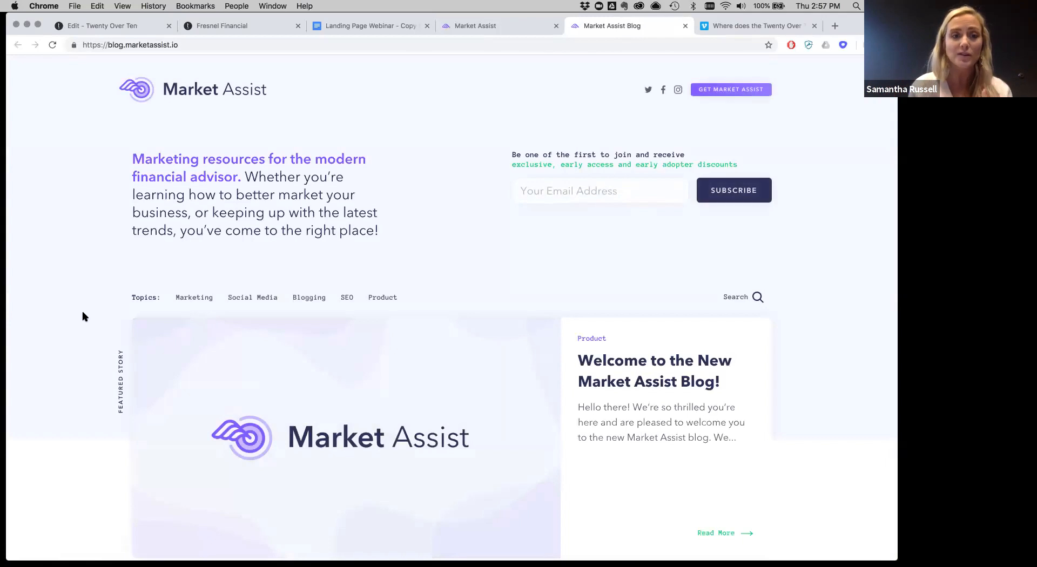
{"action": "scroll", "coordinate": [84, 316], "scroll_direction": "down", "scroll_amount": 5}
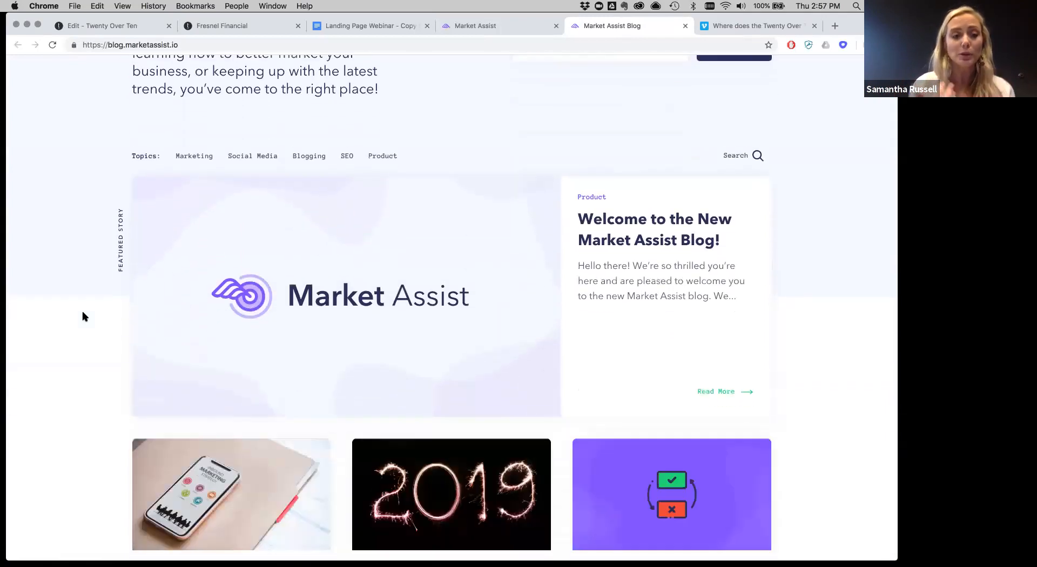
{"action": "scroll", "coordinate": [84, 316], "scroll_direction": "down", "scroll_amount": 3}
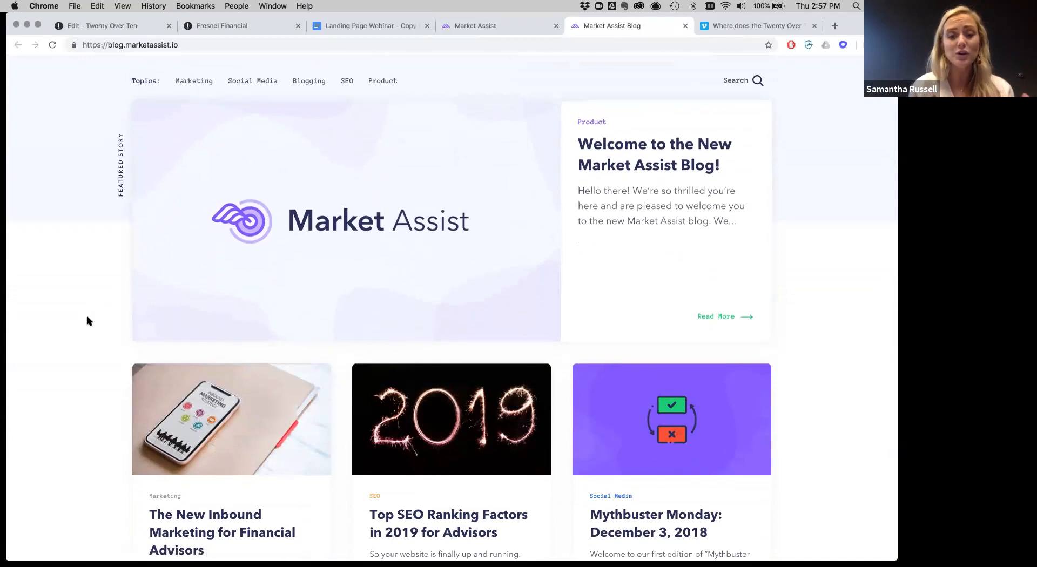
{"action": "scroll", "coordinate": [87, 320], "scroll_direction": "up", "scroll_amount": 2}
{"action": "scroll", "coordinate": [87, 321], "scroll_direction": "up", "scroll_amount": 5}
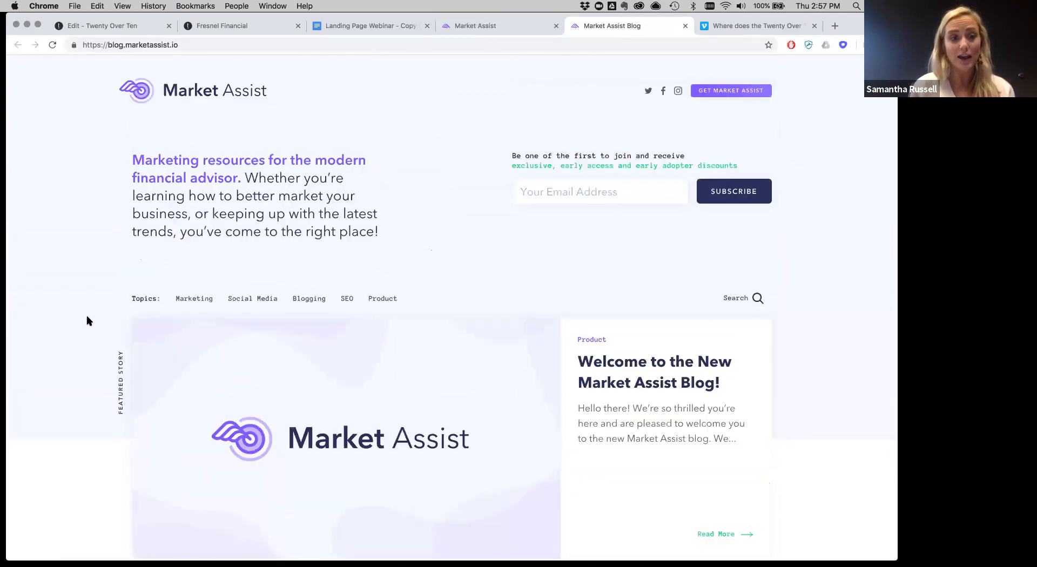
{"action": "scroll", "coordinate": [87, 321], "scroll_direction": "down", "scroll_amount": 1}
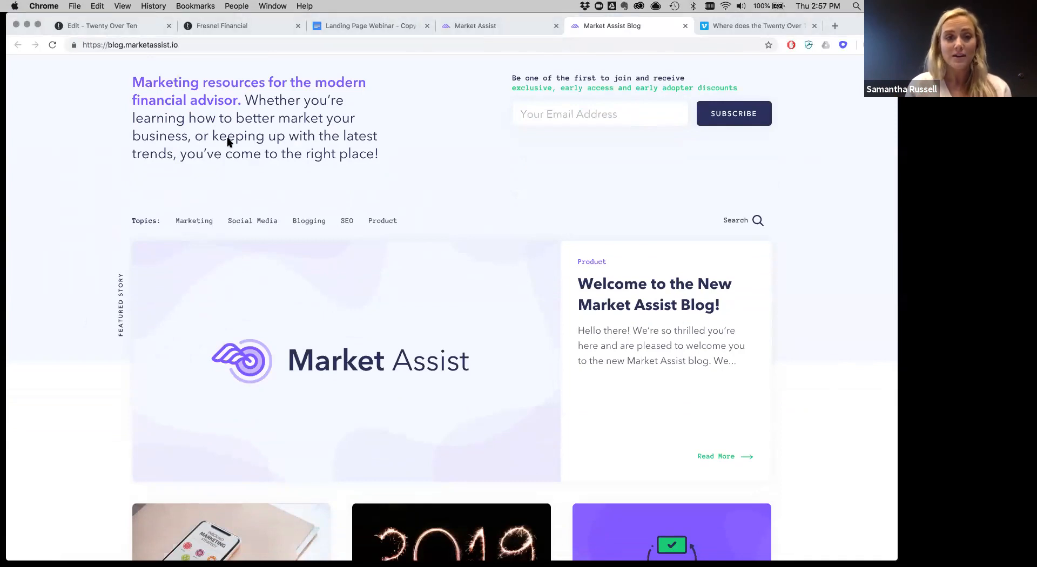
{"action": "scroll", "coordinate": [54, 172], "scroll_direction": "up", "scroll_amount": 3}
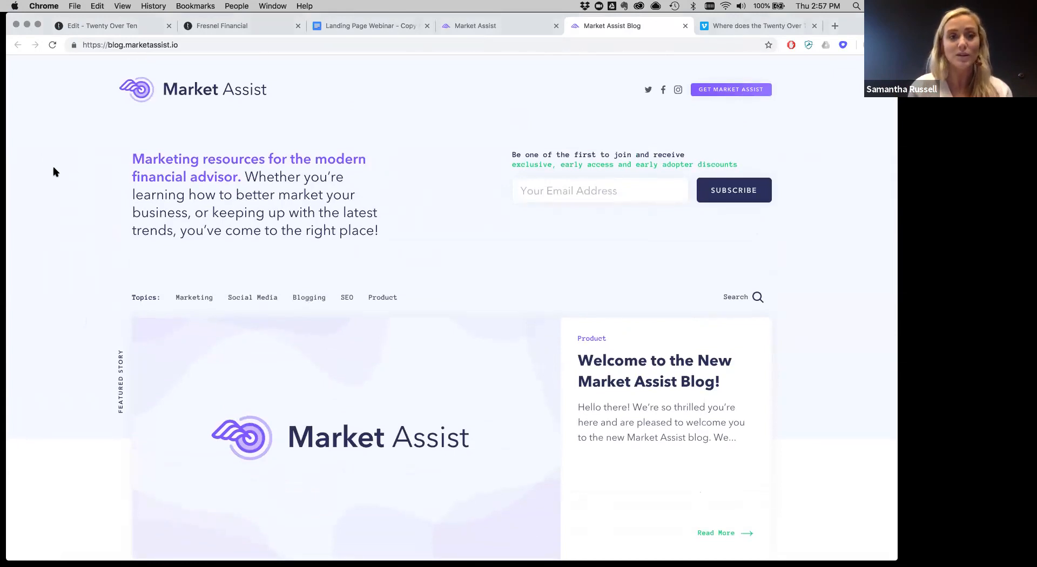
{"action": "left_click", "coordinate": [477, 24]}
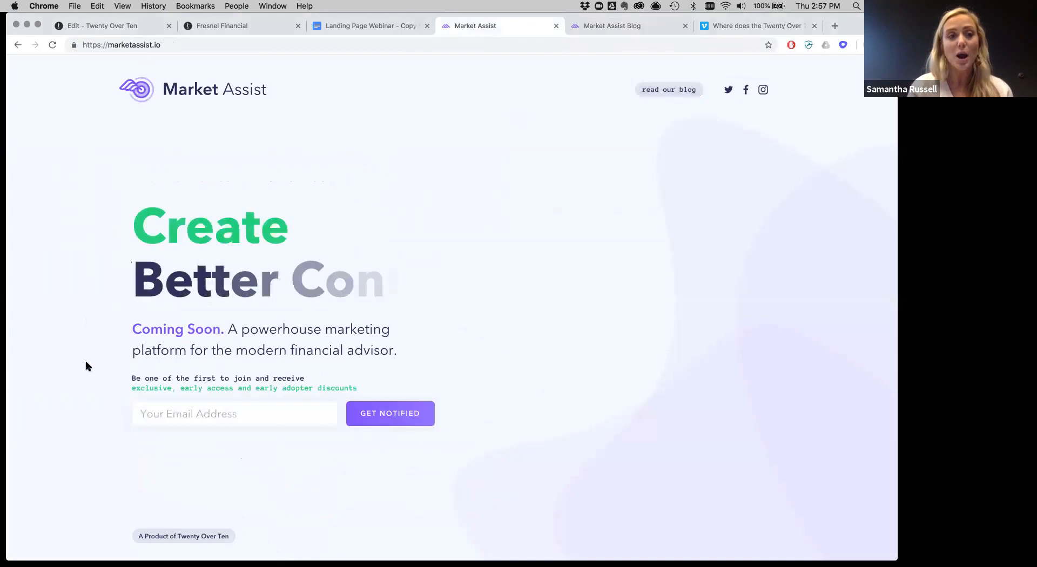